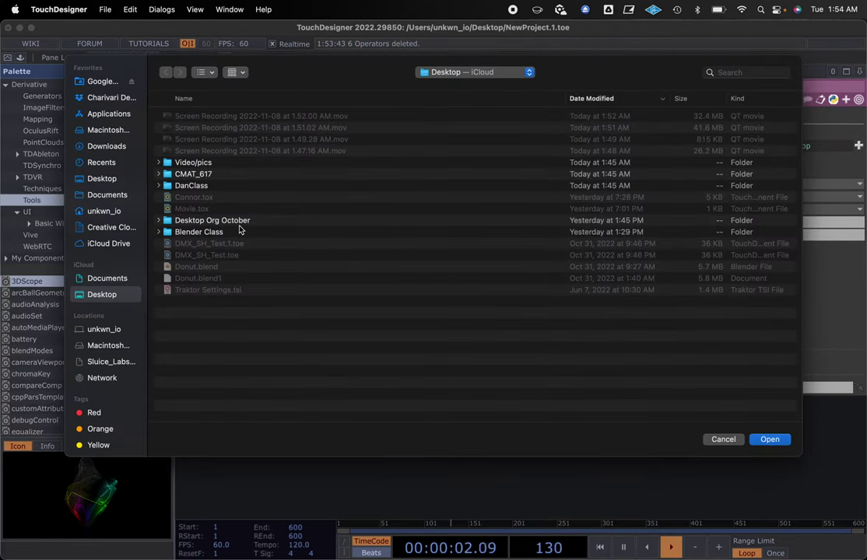
# Step: Choose the Desktop folder as folder1's Root Folder in the macOS folder dialog
pyautogui.click(196, 165)
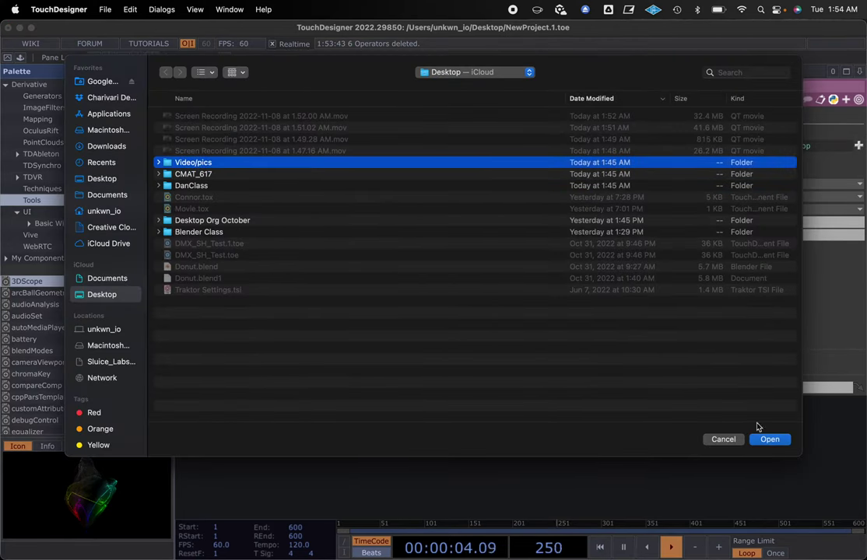
pyautogui.click(774, 444)
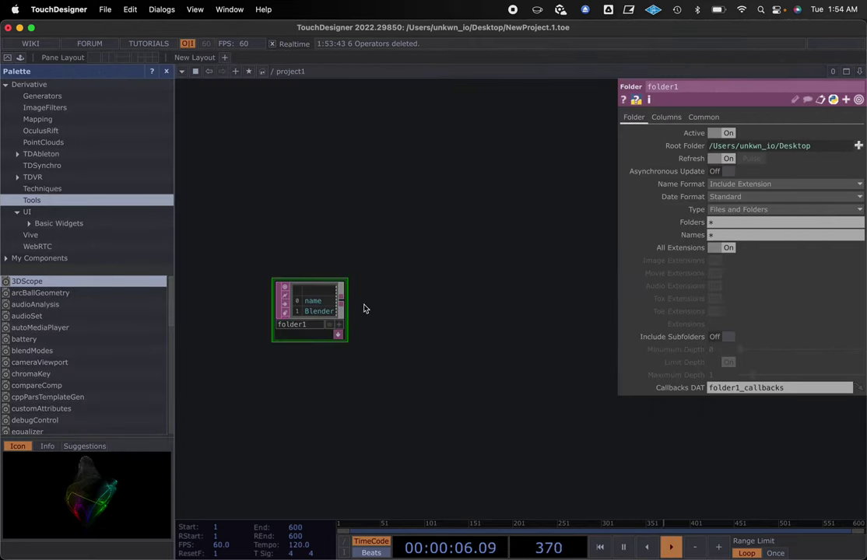
pyautogui.scroll(5, 345, 311)
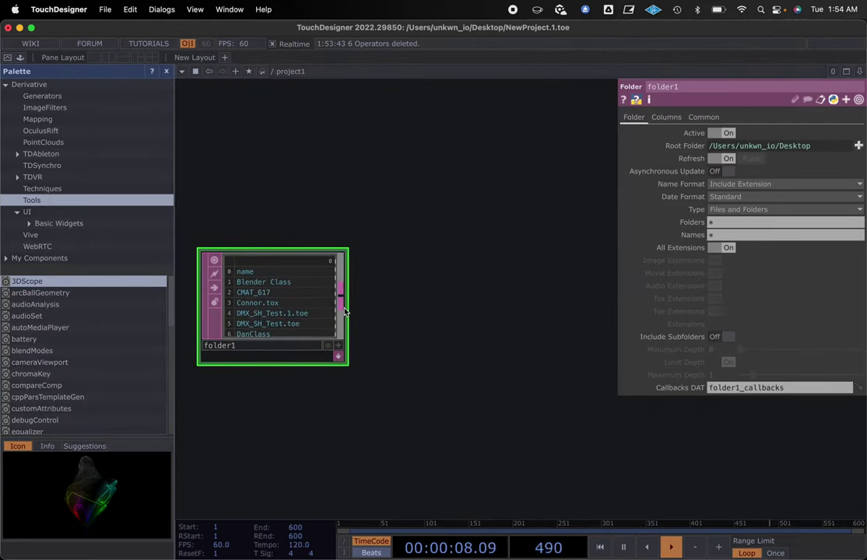
# Step: Change folder1's Root Folder to Video/pics so it lists Mood1–3.png and two MP4 videos
pyautogui.click(858, 145)
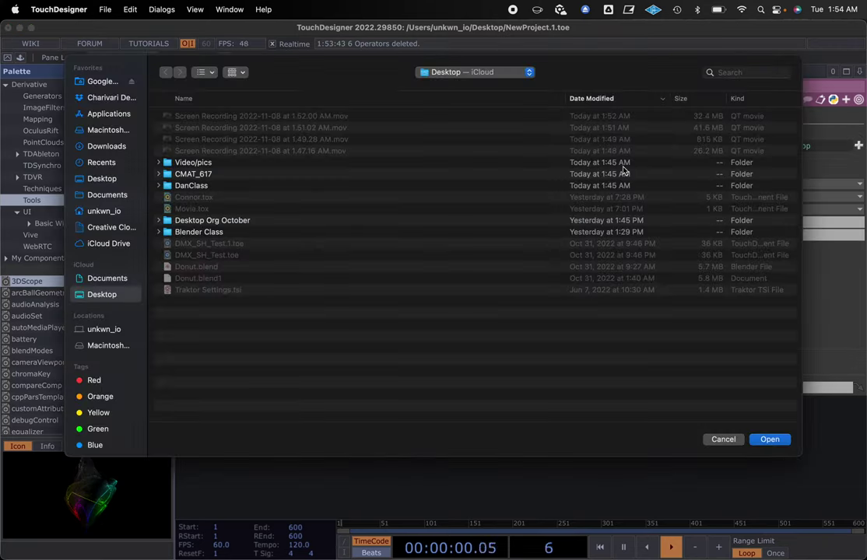
pyautogui.doubleClick(192, 164)
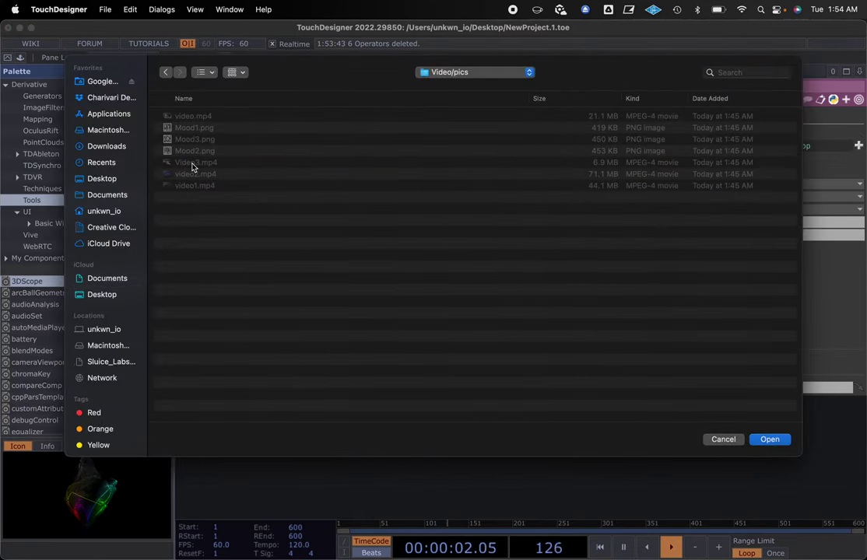
pyautogui.click(769, 440)
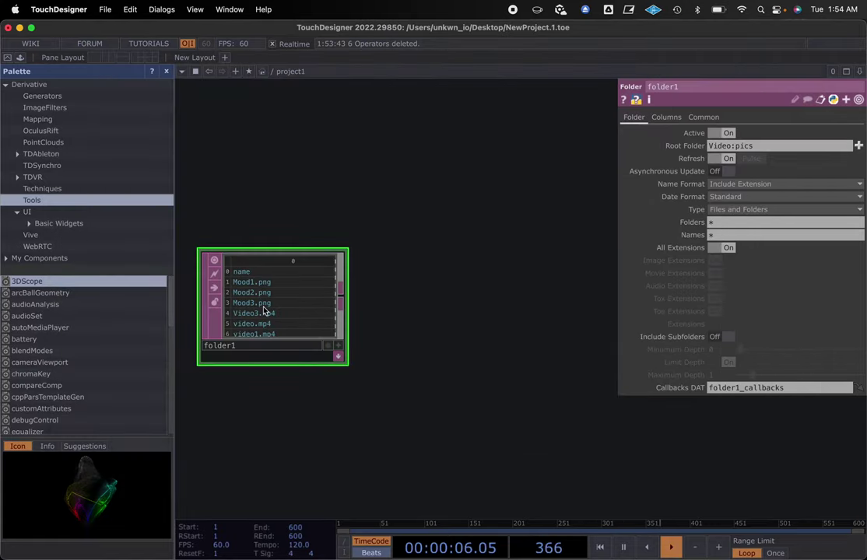
pyautogui.scroll(1, 264, 308)
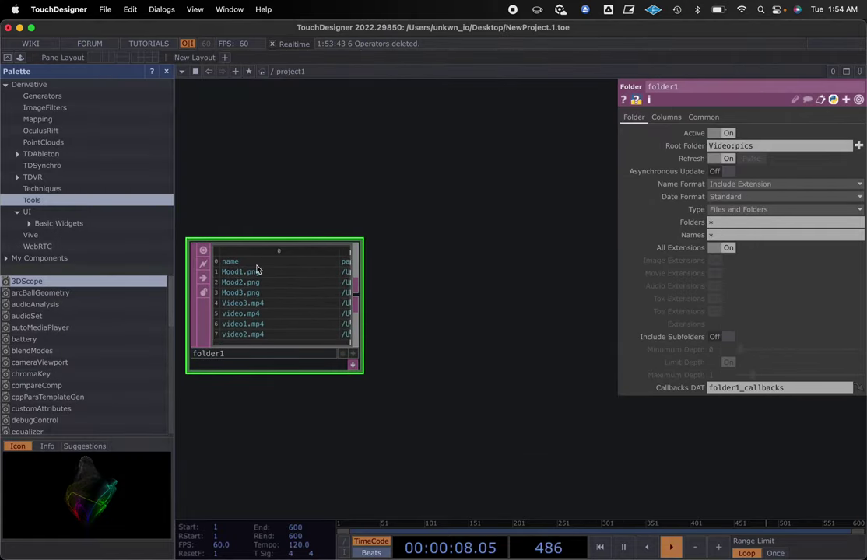
pyautogui.scroll(-2, 265, 292)
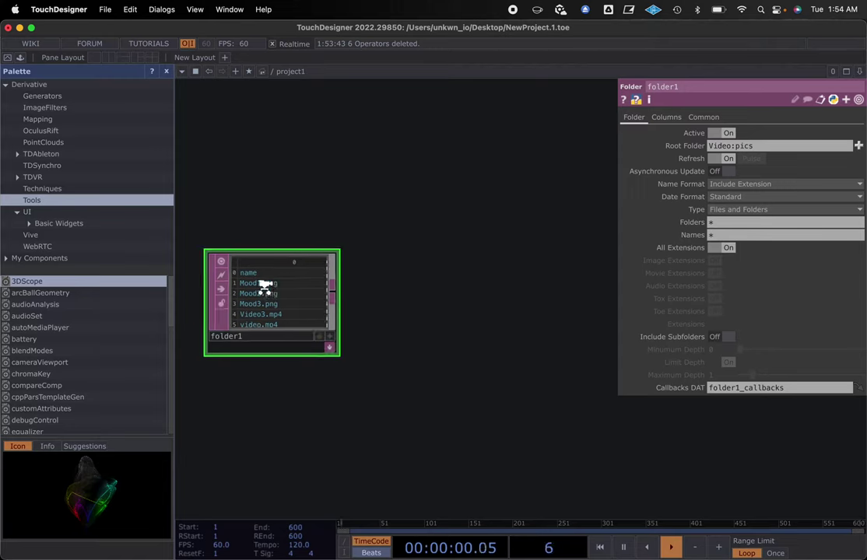
pyautogui.scroll(1, 265, 290)
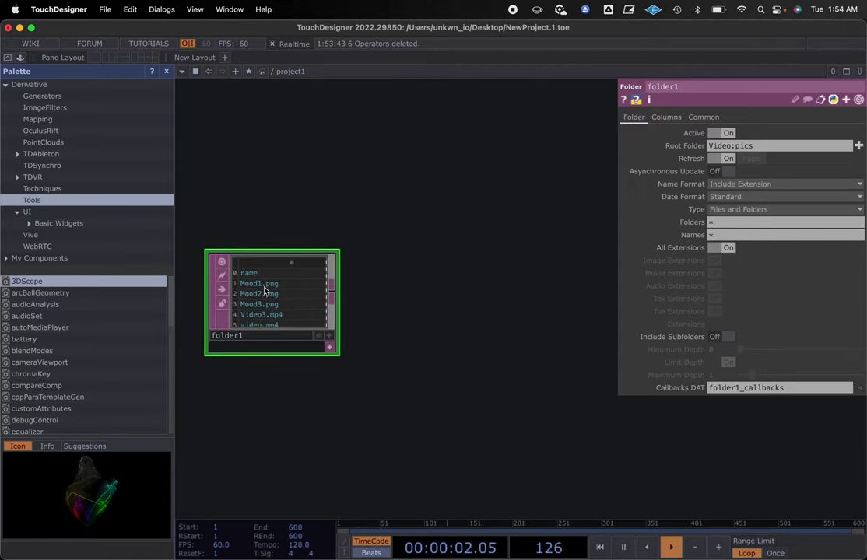
pyautogui.moveTo(387, 314); pyautogui.dragTo(374, 314)
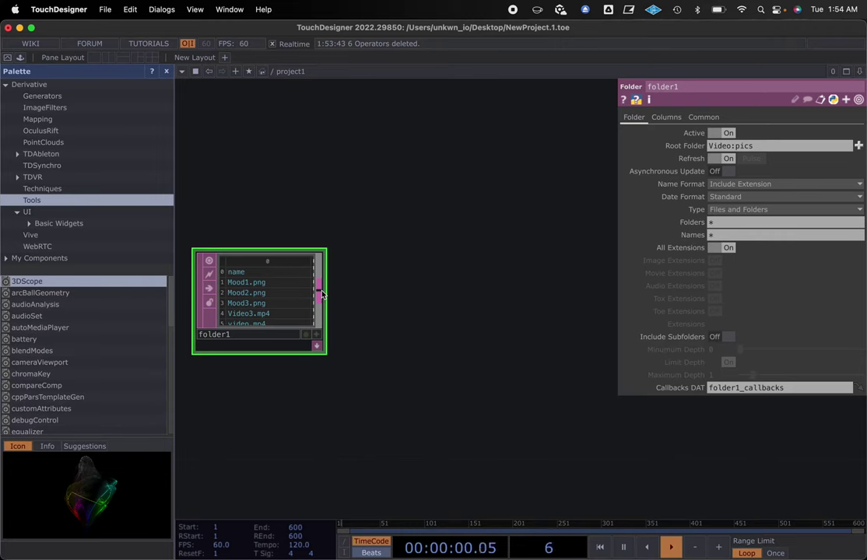
pyautogui.press('Tab')
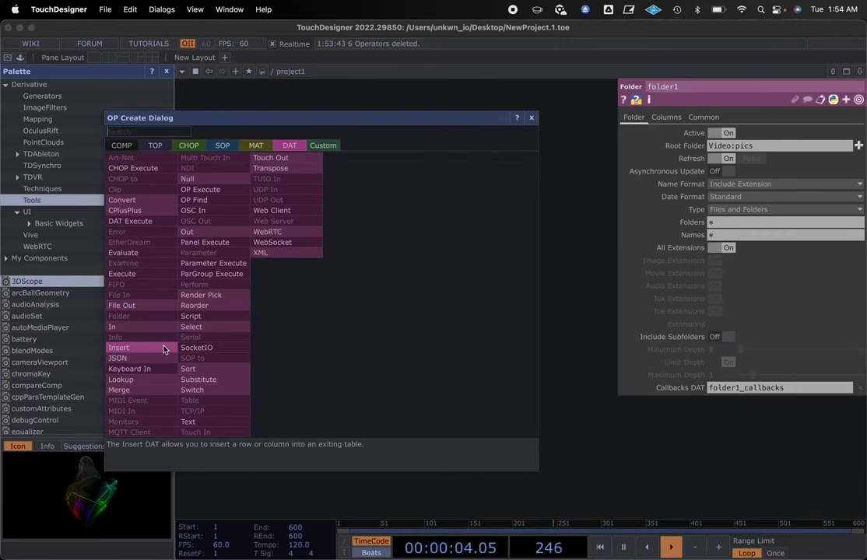
# Step: Add a Select DAT, select1, fed by folder1
pyautogui.click(191, 293)
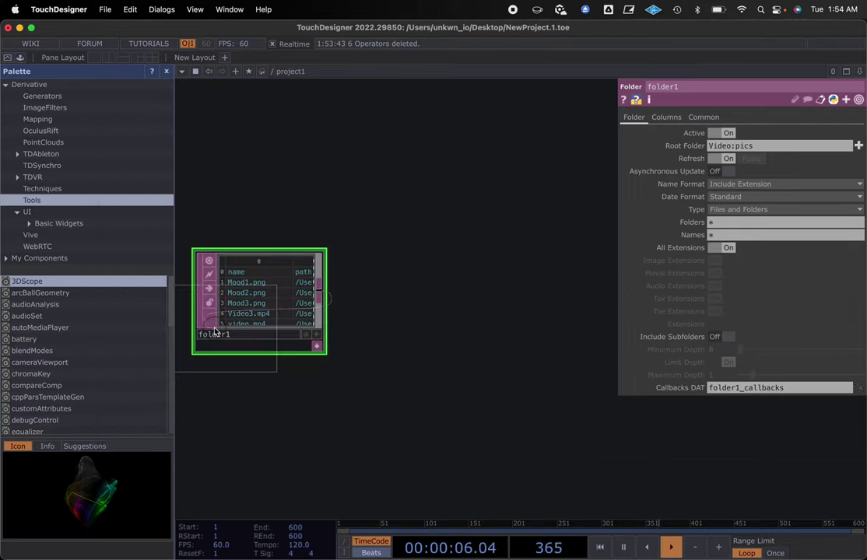
pyautogui.click(424, 306)
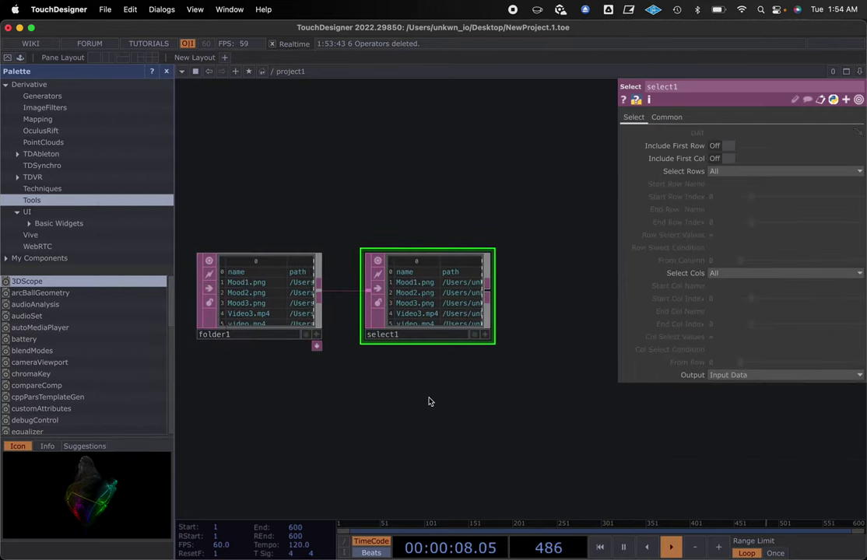
pyautogui.moveTo(428, 395); pyautogui.dragTo(404, 401)
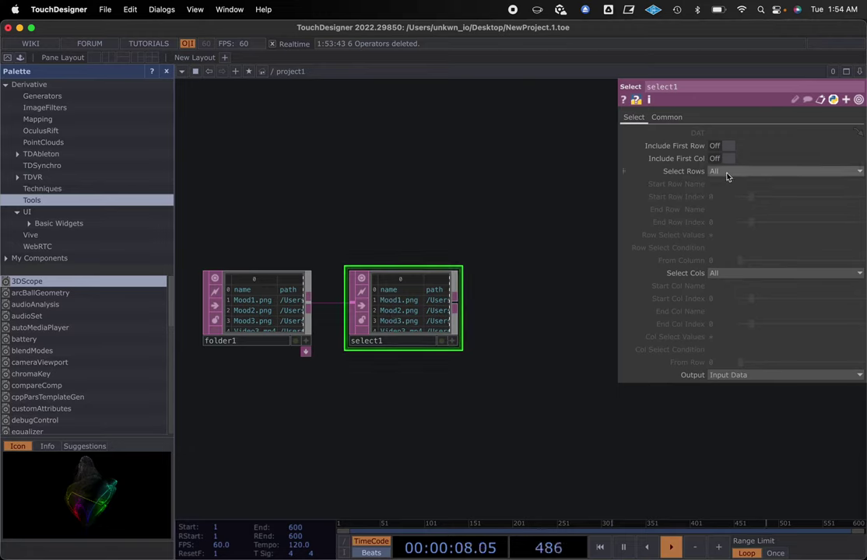
# Step: Turn on Include First Row, widen select1 for full paths, and select rows by index 0–7
pyautogui.click(728, 146)
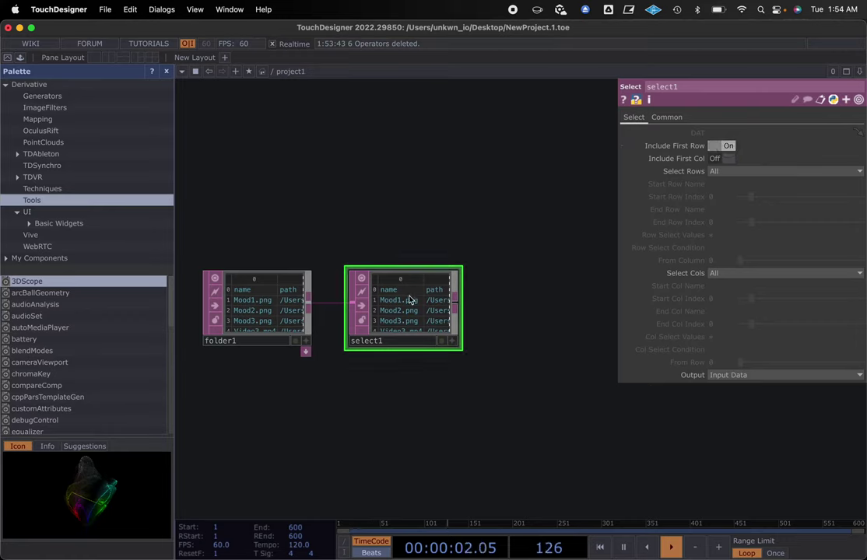
pyautogui.moveTo(458, 349); pyautogui.dragTo(590, 350)
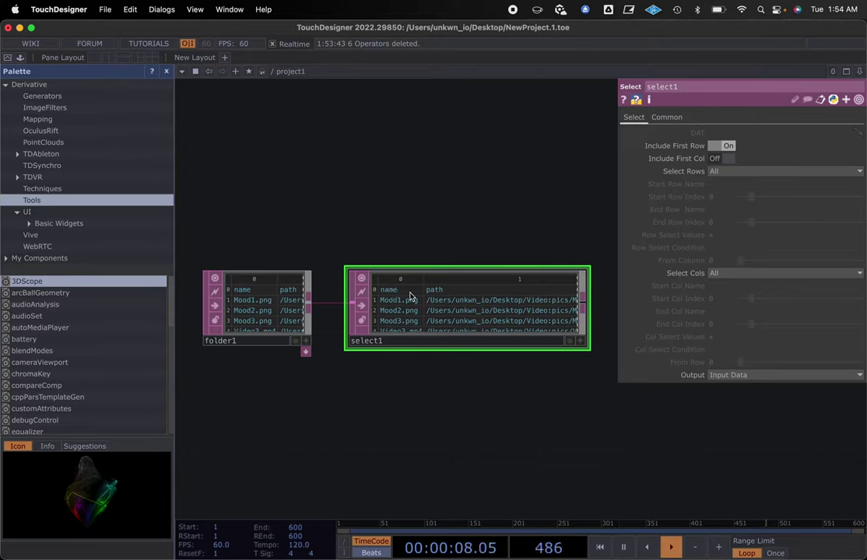
pyautogui.scroll(3, 411, 325)
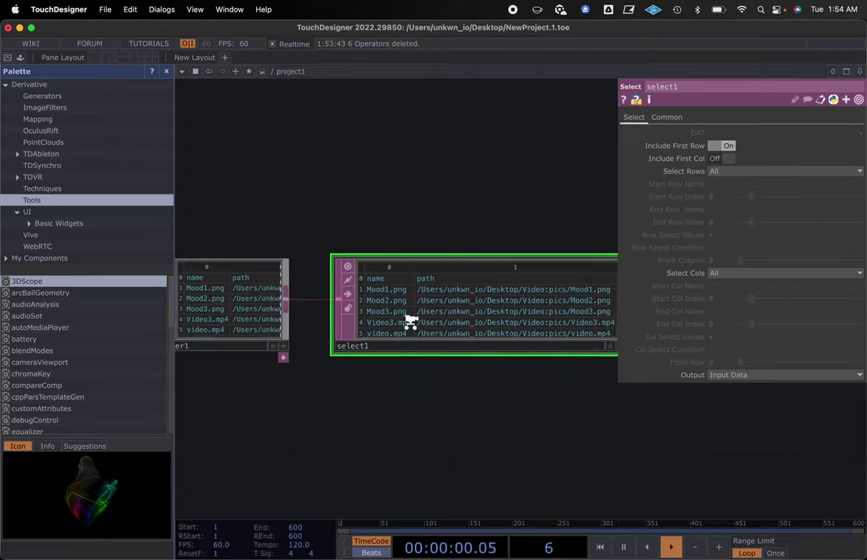
pyautogui.click(749, 171)
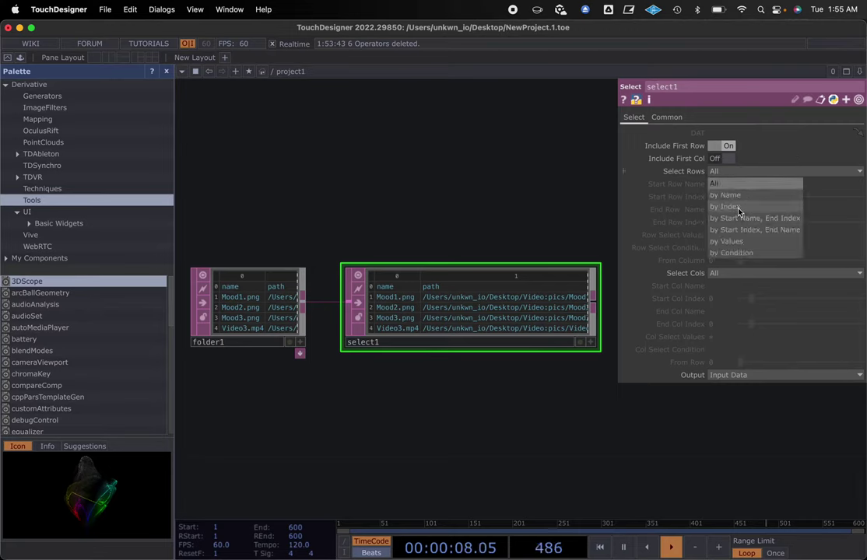
pyautogui.click(736, 207)
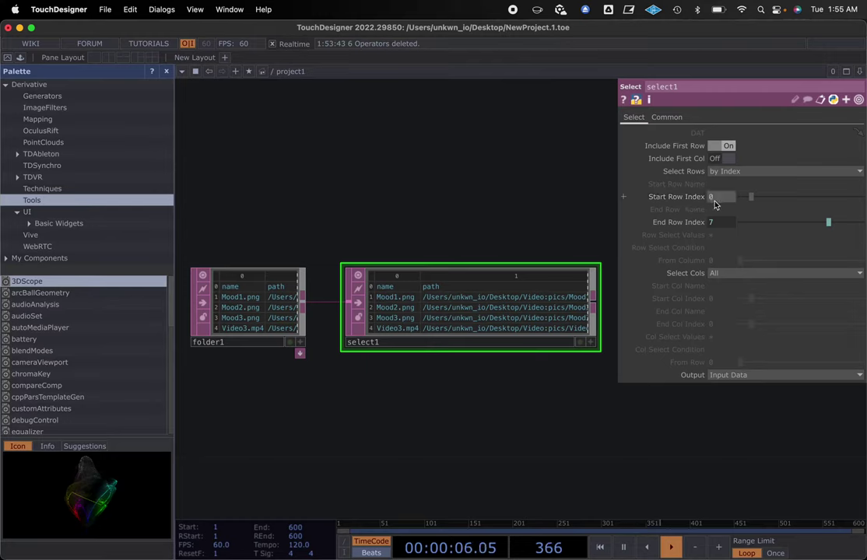
pyautogui.scroll(-3, 429, 423)
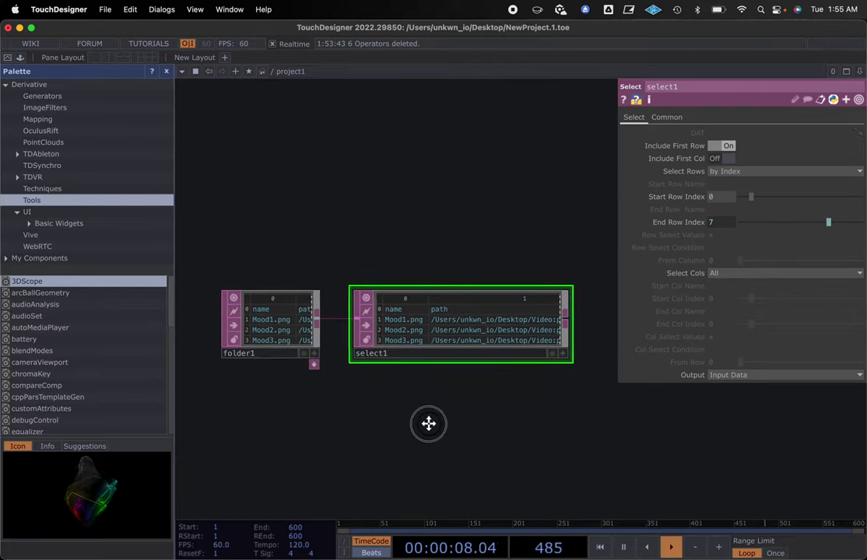
pyautogui.moveTo(429, 423); pyautogui.dragTo(463, 428)
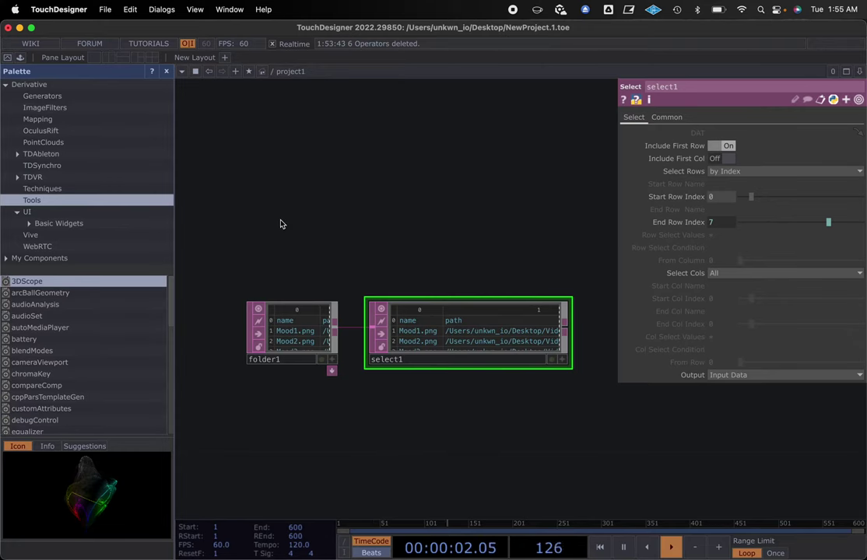
# Step: Add a Clock CHOP, clock1, above folder1
pyautogui.rightClick(285, 96)
pyautogui.click(318, 103)
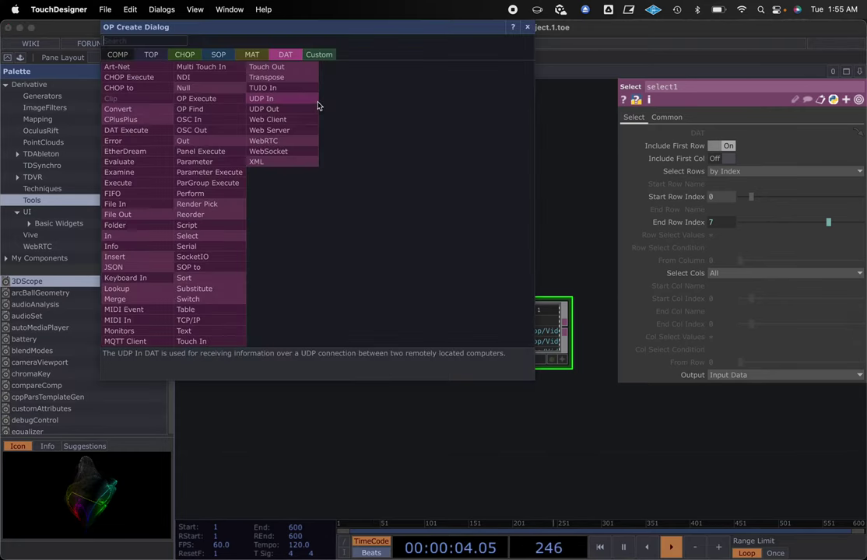
pyautogui.click(184, 56)
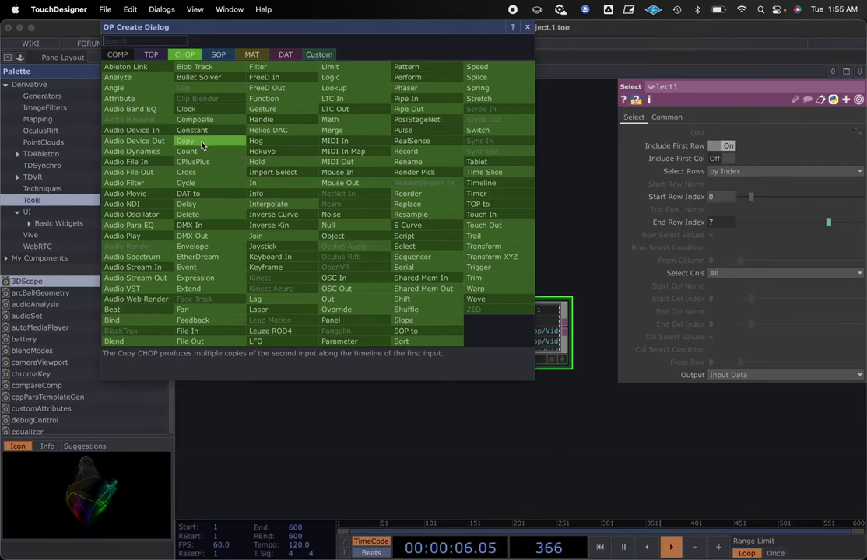
pyautogui.click(187, 109)
pyautogui.click(286, 211)
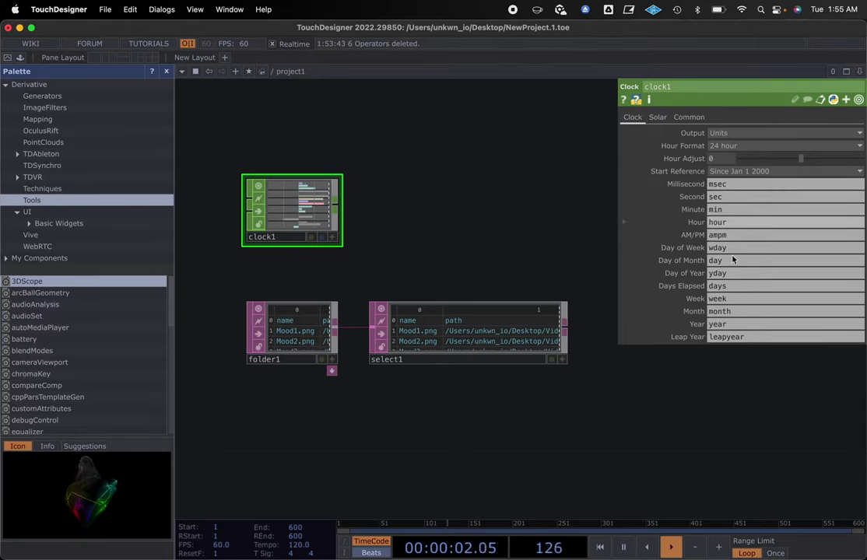
# Step: Connect a Select CHOP, select2, after clock1 keeping only the sec channel, and close the palette
pyautogui.rightClick(337, 207)
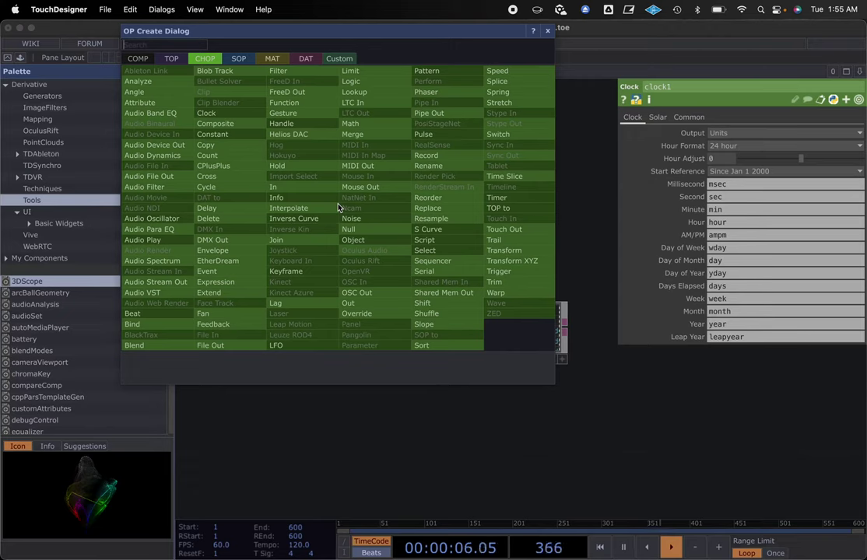
pyautogui.click(424, 250)
pyautogui.click(397, 210)
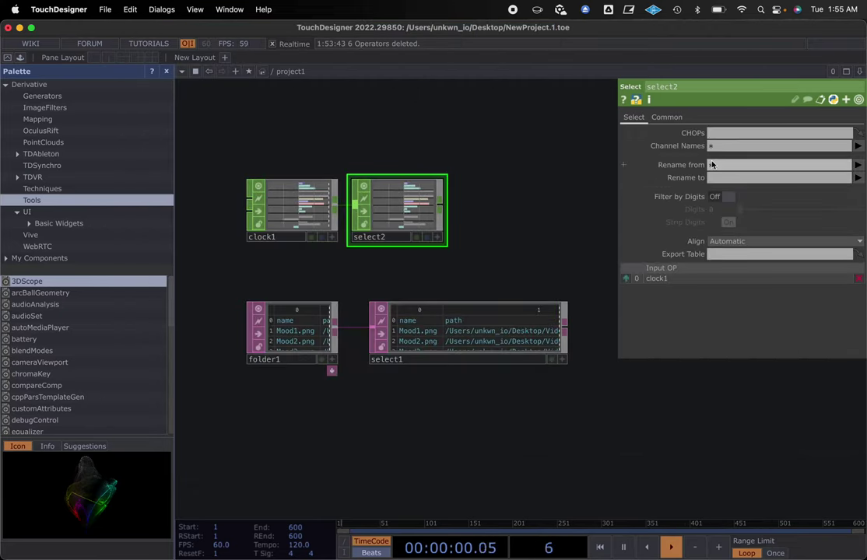
pyautogui.click(857, 146)
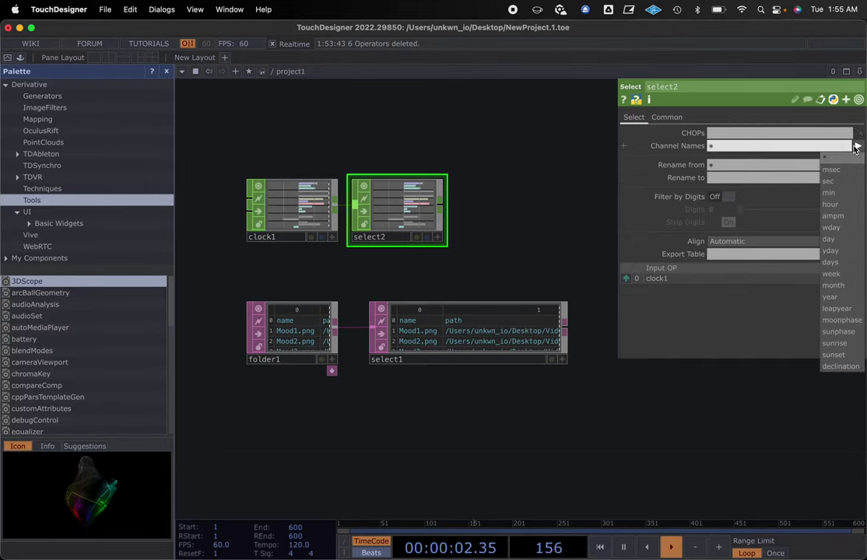
pyautogui.click(841, 182)
pyautogui.moveTo(461, 263); pyautogui.dragTo(437, 276)
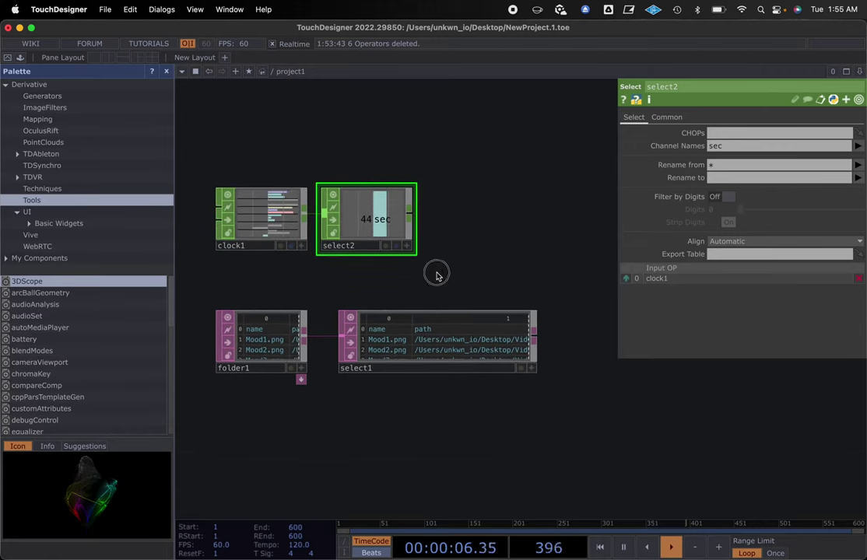
pyautogui.click(166, 71)
pyautogui.moveTo(261, 160); pyautogui.dragTo(347, 160)
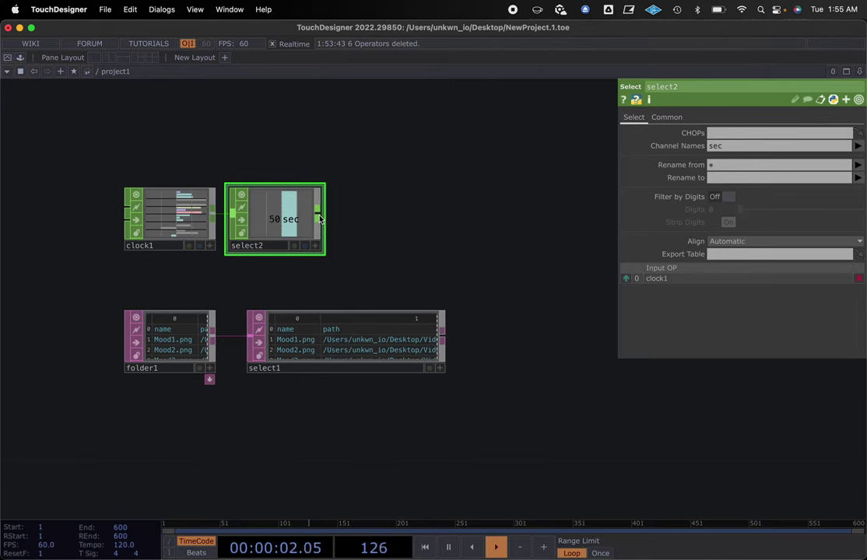
# Step: Add a Limit CHOP, limit1, after select2
pyautogui.press('Tab')
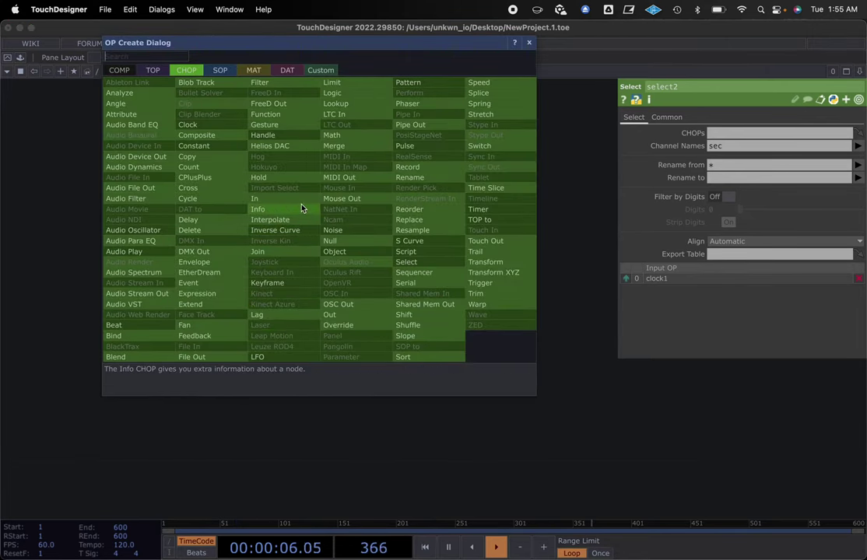
pyautogui.click(362, 92)
pyautogui.click(393, 227)
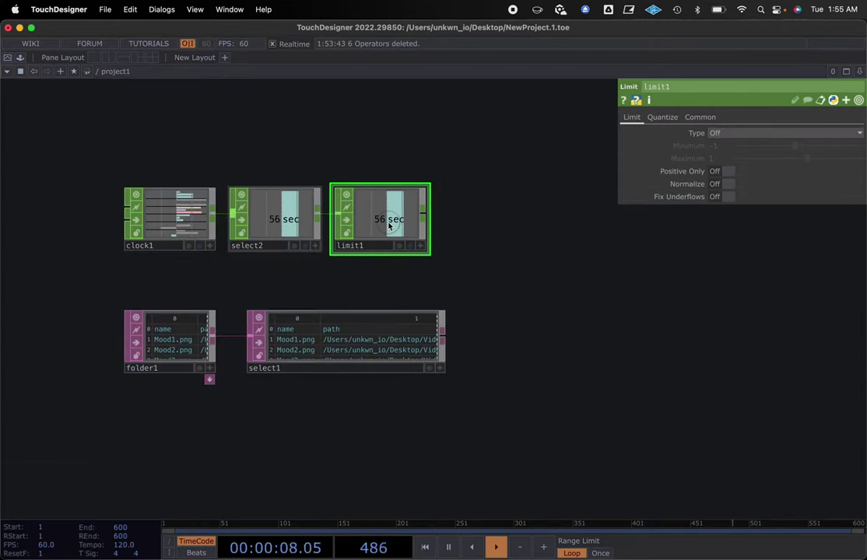
pyautogui.moveTo(456, 272); pyautogui.dragTo(402, 270)
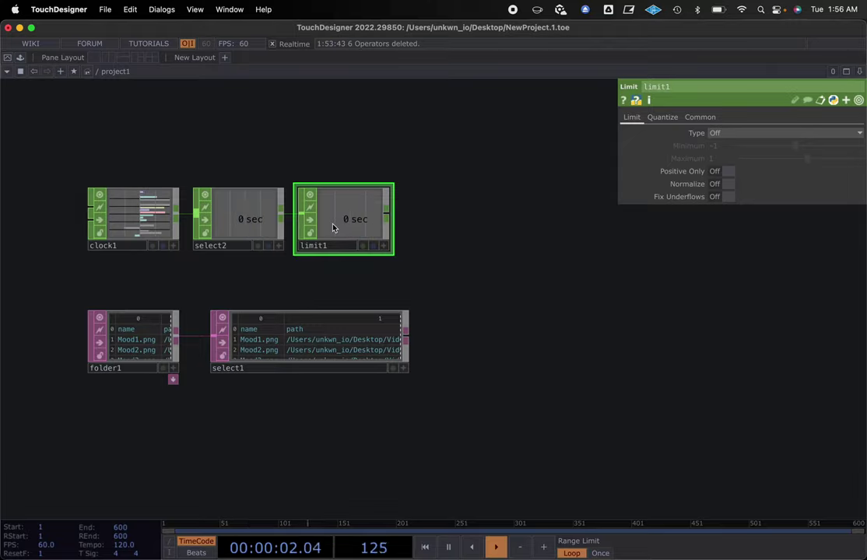
# Step: Enlarge the select1 node so all seven media rows show
pyautogui.scroll(3, 289, 358)
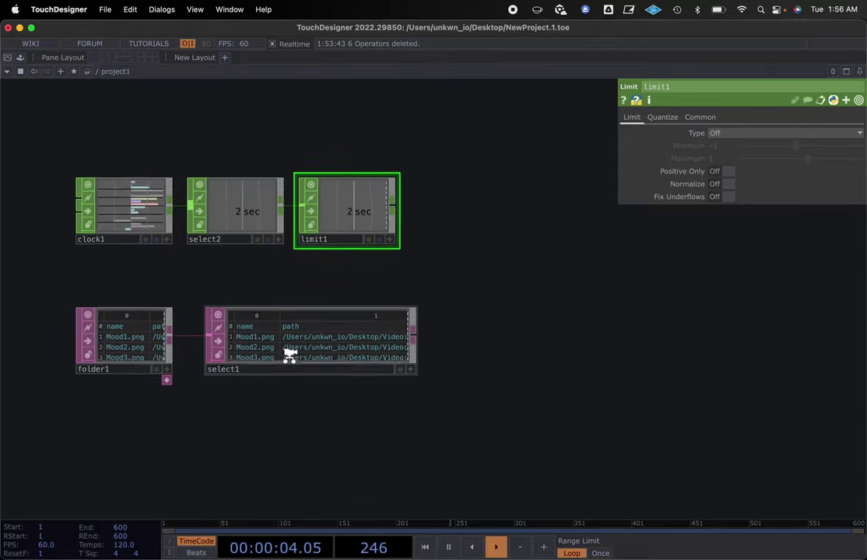
pyautogui.scroll(5, 289, 359)
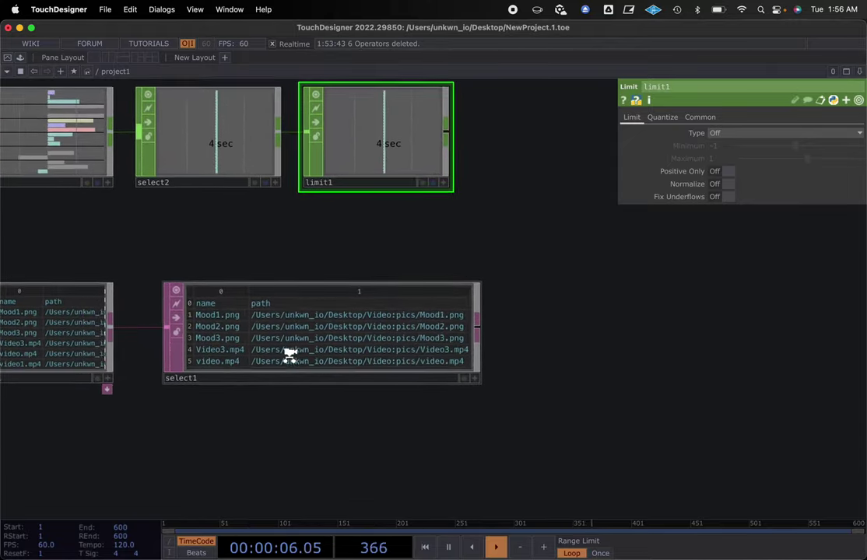
pyautogui.scroll(2, 289, 357)
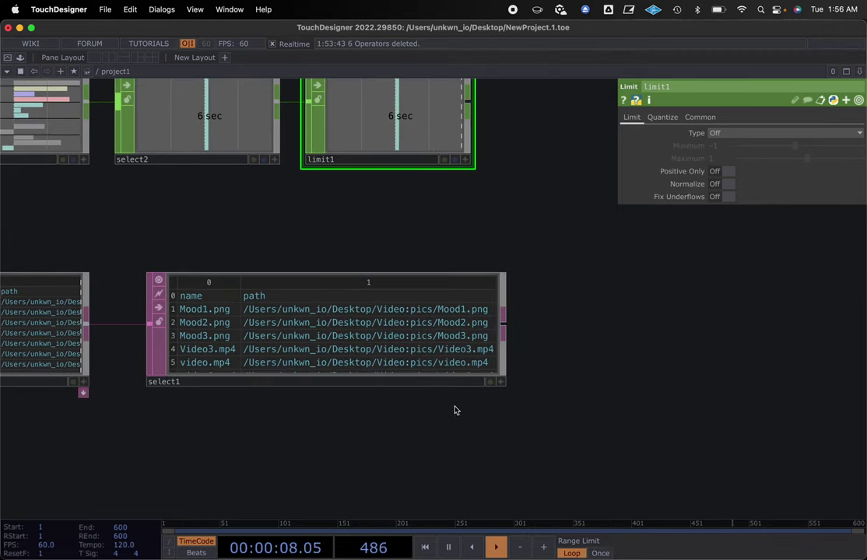
pyautogui.moveTo(503, 387); pyautogui.dragTo(505, 442)
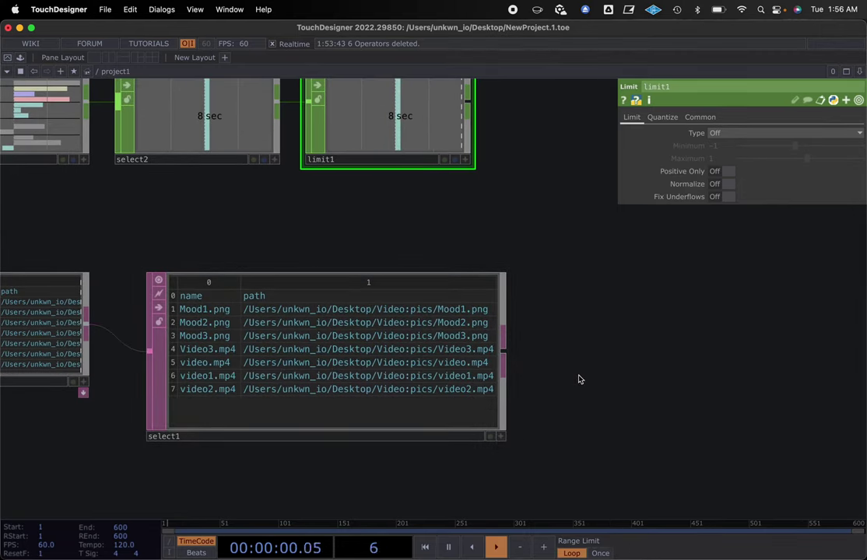
pyautogui.scroll(-3, 579, 378)
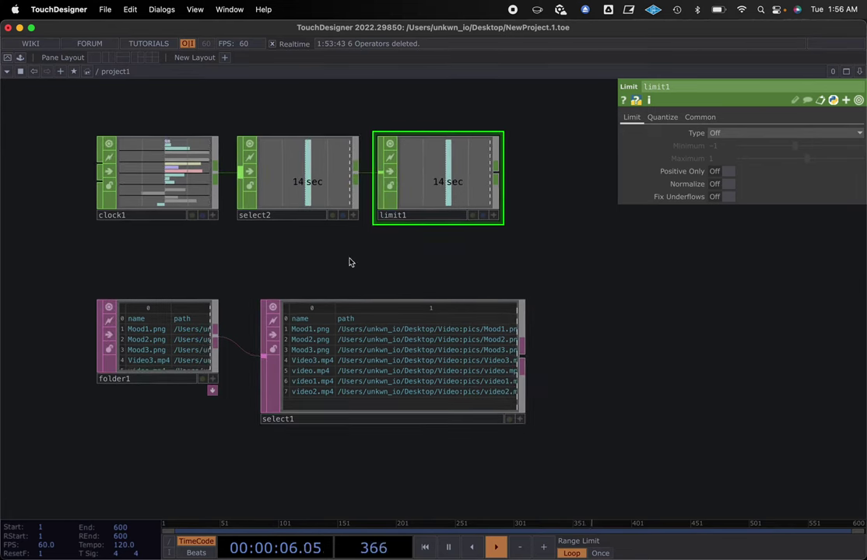
# Step: Set limit1's Type to Loop after briefly trying Clamp, with Minimum -1 and Maximum 1
pyautogui.click(751, 134)
pyautogui.click(720, 168)
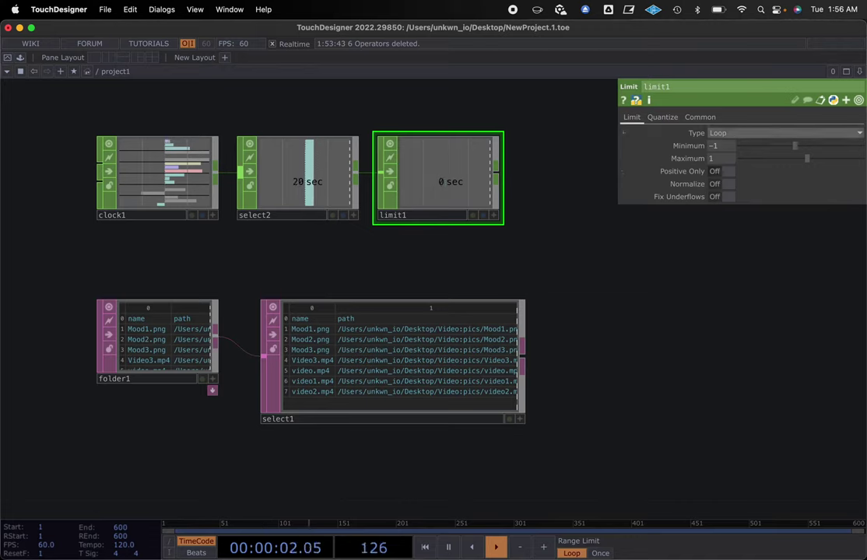
pyautogui.click(739, 135)
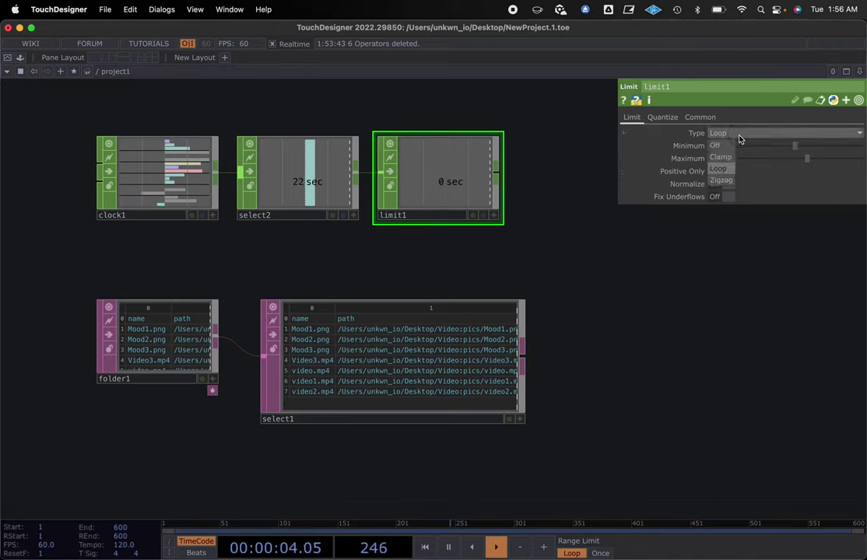
pyautogui.click(722, 156)
pyautogui.click(739, 133)
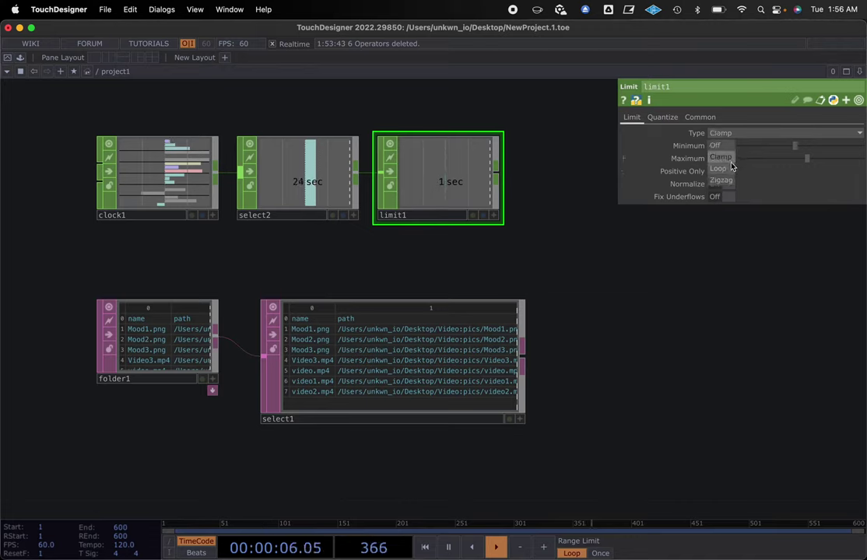
pyautogui.click(727, 169)
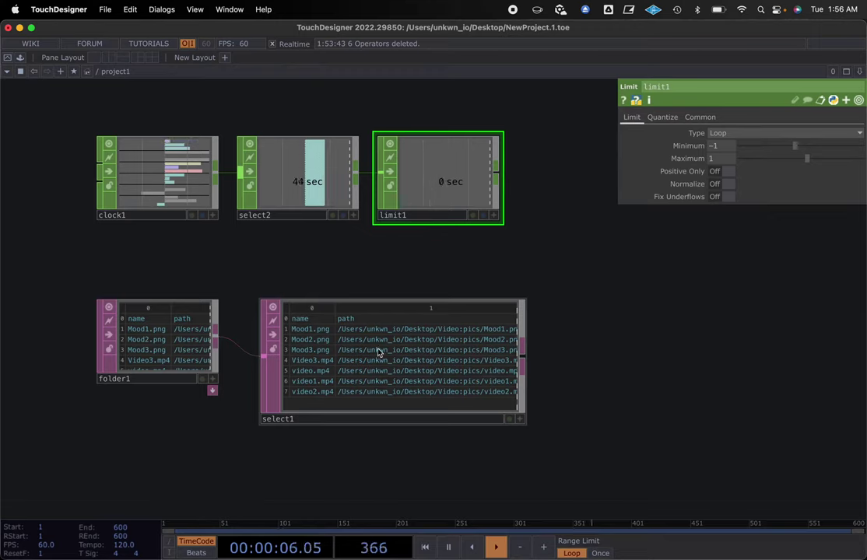
pyautogui.click(173, 340)
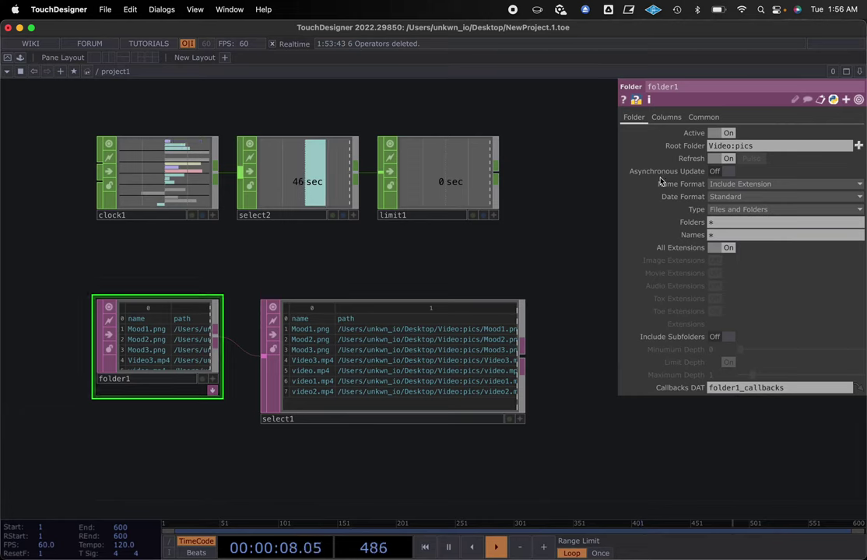
# Step: Turn on Asynchronous Update for folder1
pyautogui.click(729, 172)
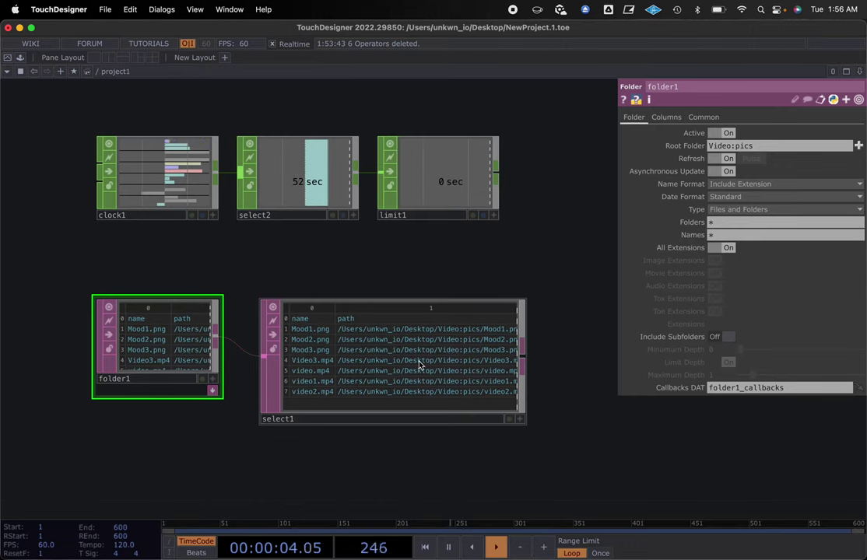
pyautogui.moveTo(403, 261); pyautogui.dragTo(387, 263)
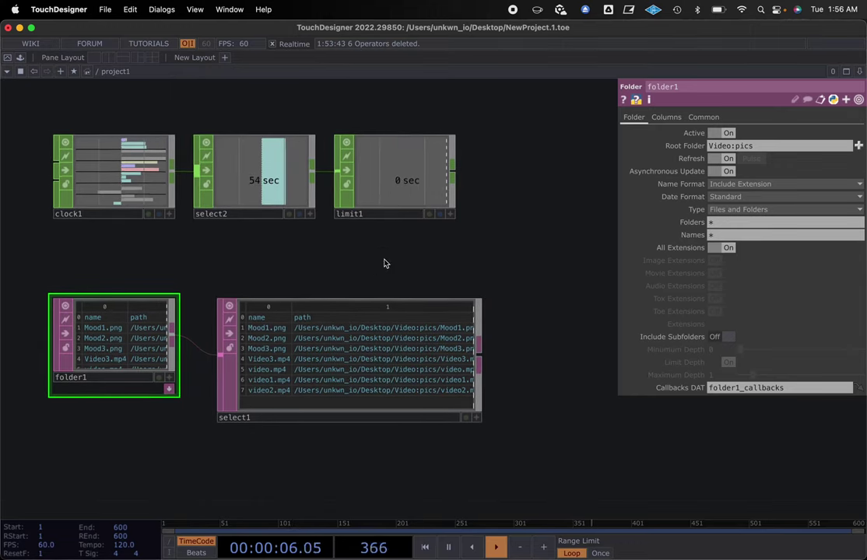
pyautogui.scroll(-1, 333, 269)
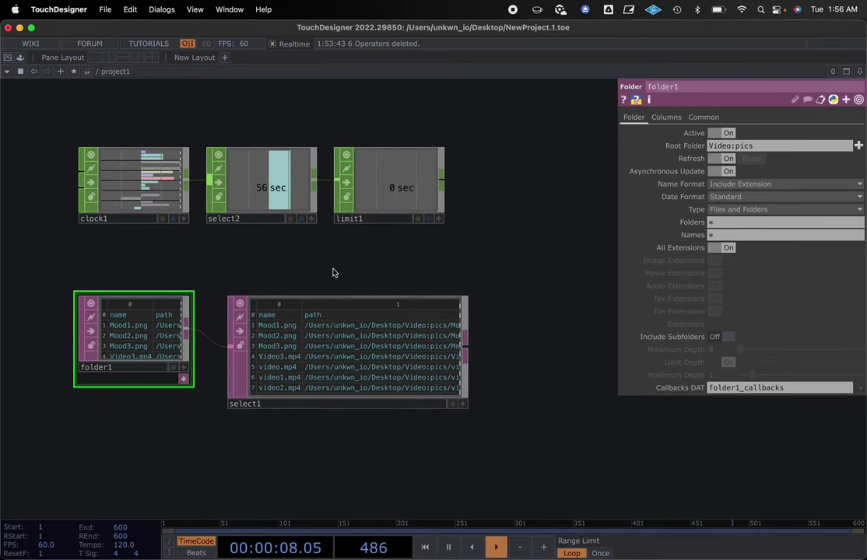
# Step: Add an Info CHOP, info1, reading folder1 and place it above clock1
pyautogui.rightClick(187, 332)
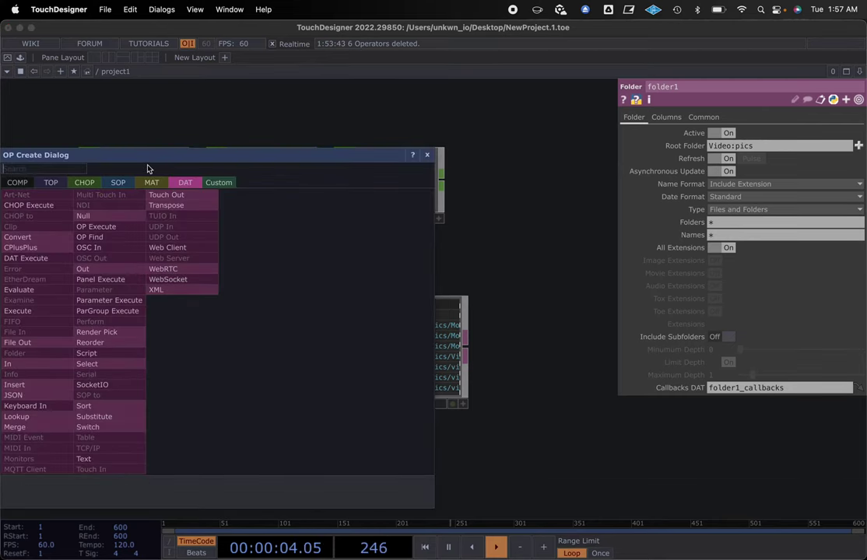
pyautogui.moveTo(176, 159); pyautogui.dragTo(240, 131)
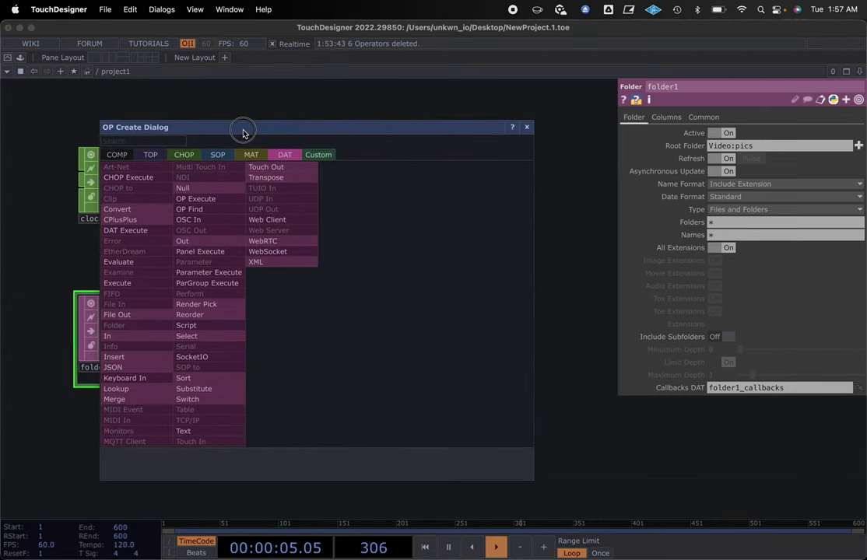
pyautogui.click(183, 155)
pyautogui.click(165, 167)
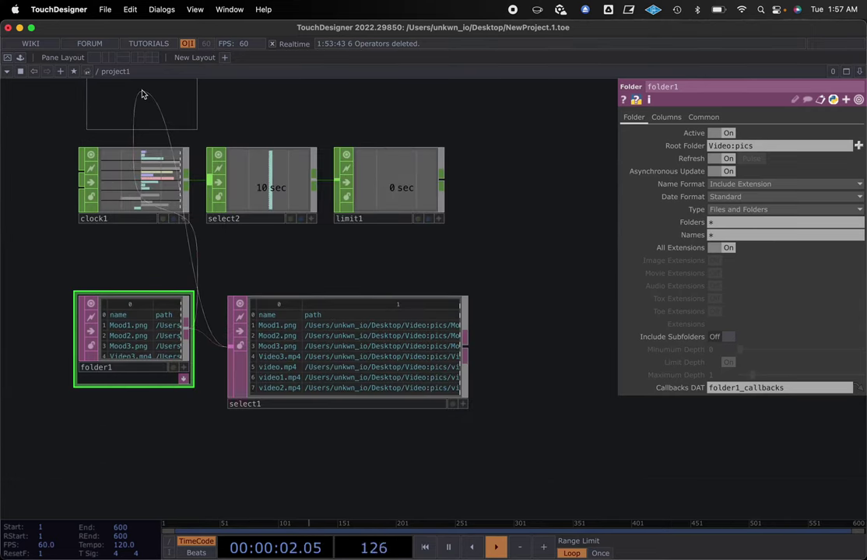
pyautogui.click(142, 94)
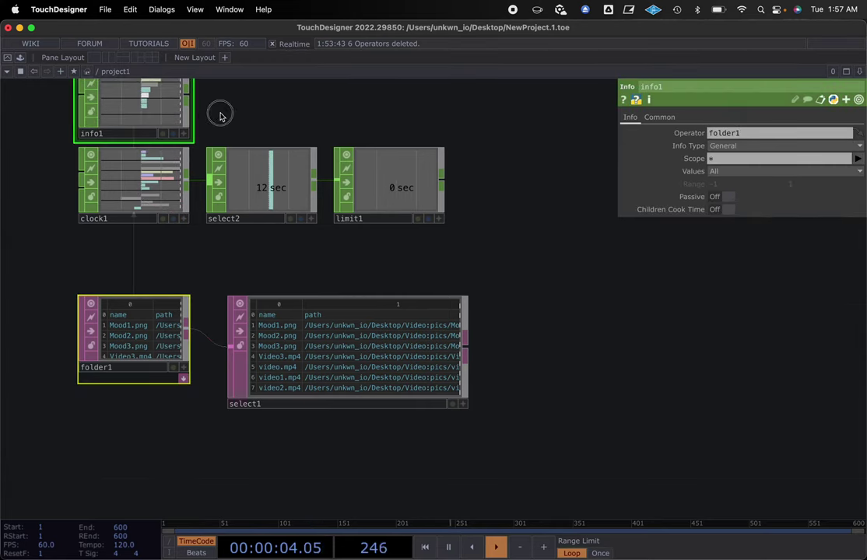
pyautogui.moveTo(219, 112); pyautogui.dragTo(226, 179)
pyautogui.moveTo(147, 375); pyautogui.dragTo(153, 157)
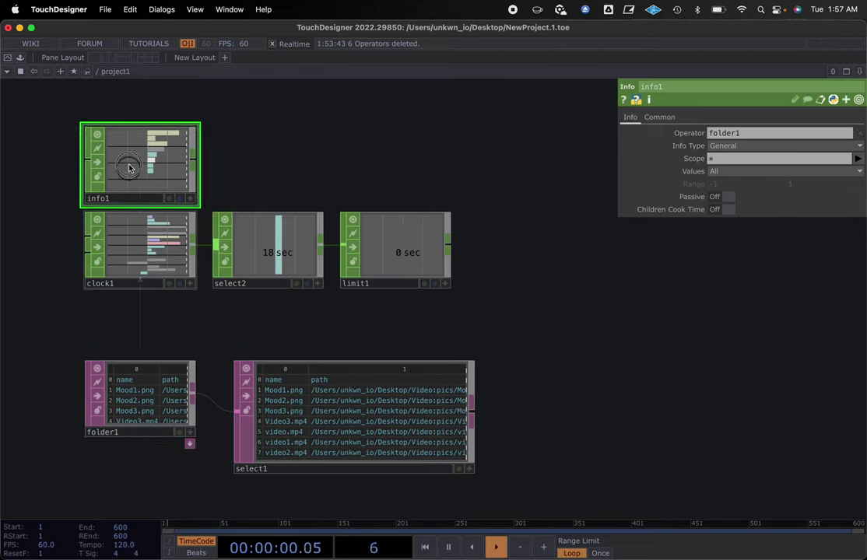
pyautogui.moveTo(126, 169); pyautogui.dragTo(129, 147)
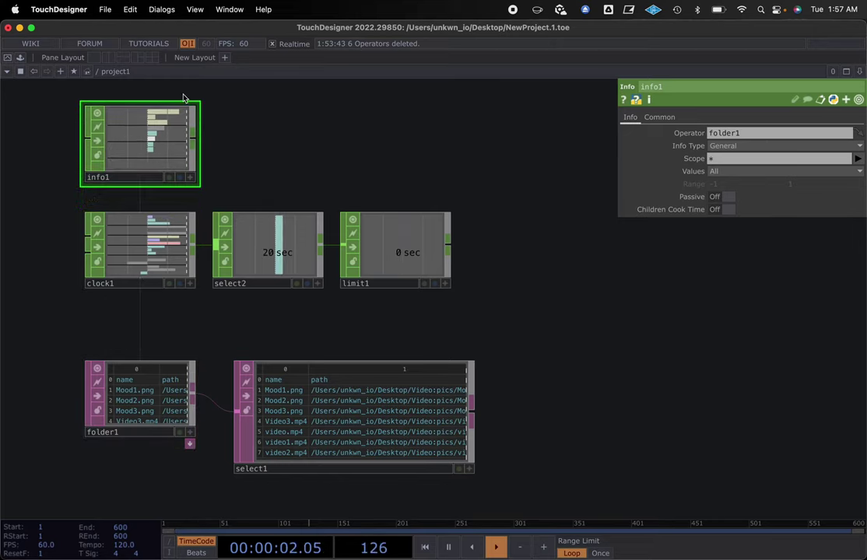
# Step: Navigate the network to check info1 reporting 8 rows and 2 columns, then select limit1
pyautogui.scroll(5, 164, 140)
pyautogui.scroll(-1, 161, 139)
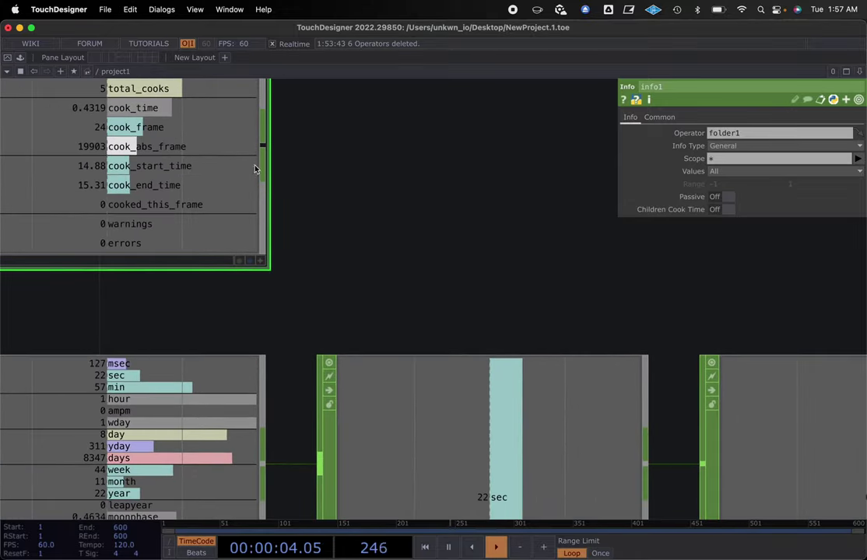
pyautogui.moveTo(314, 163); pyautogui.dragTo(378, 289)
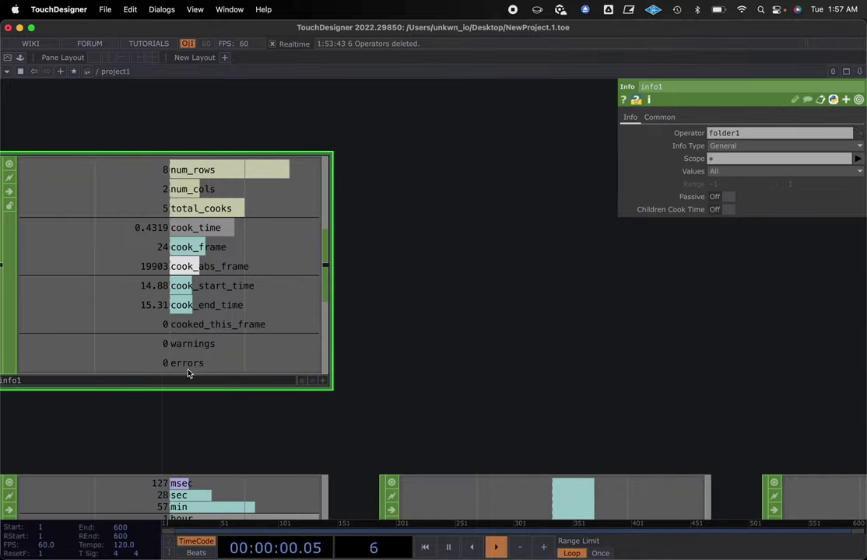
pyautogui.scroll(-4, 202, 374)
pyautogui.scroll(-2, 202, 372)
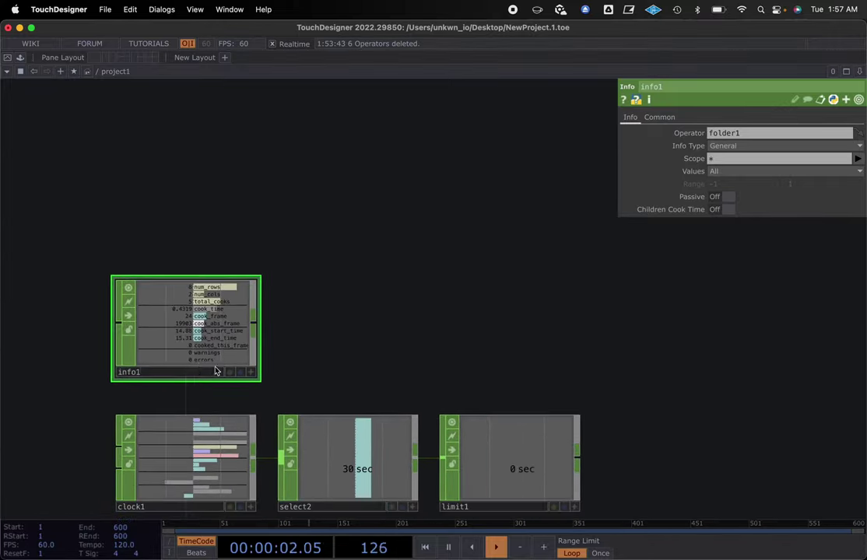
pyautogui.scroll(-5, 370, 267)
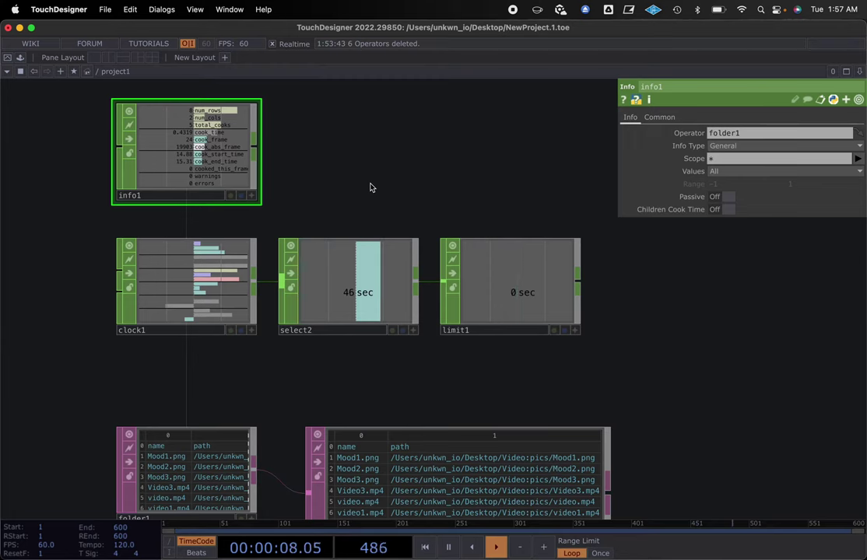
pyautogui.moveTo(368, 186); pyautogui.dragTo(363, 167)
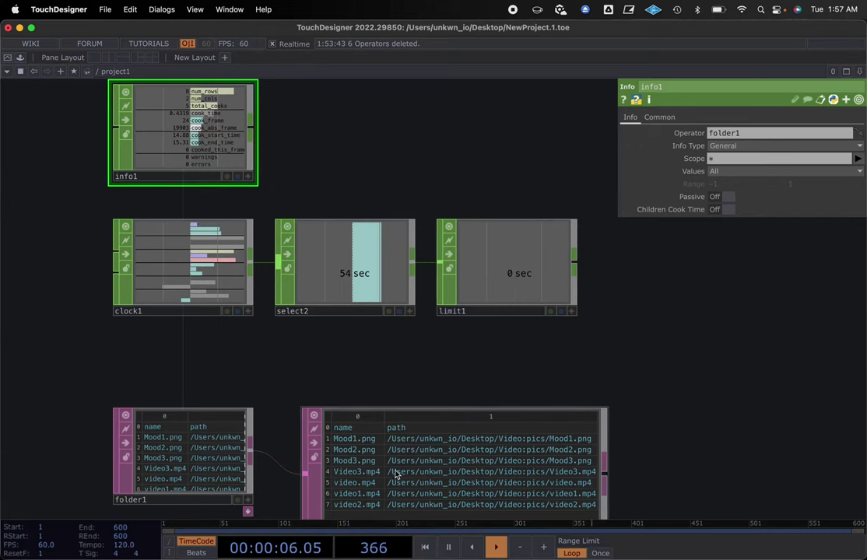
pyautogui.scroll(-3, 373, 369)
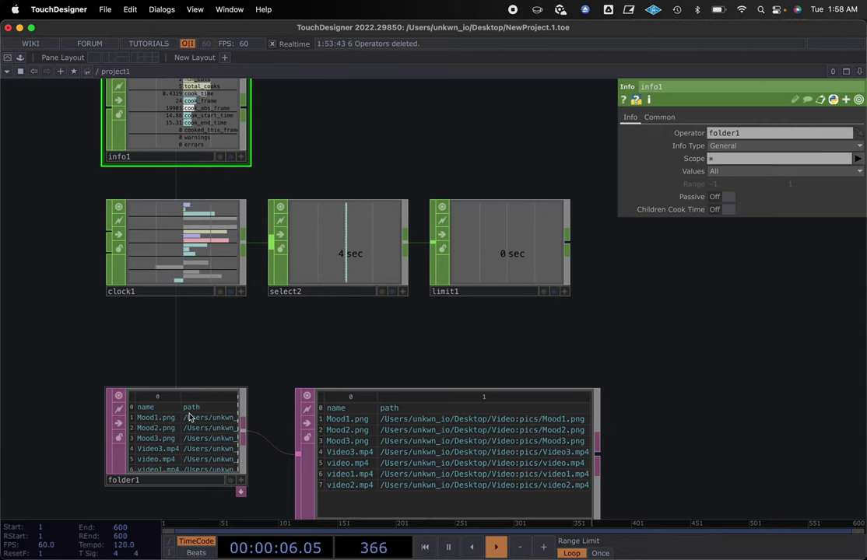
pyautogui.scroll(3, 181, 445)
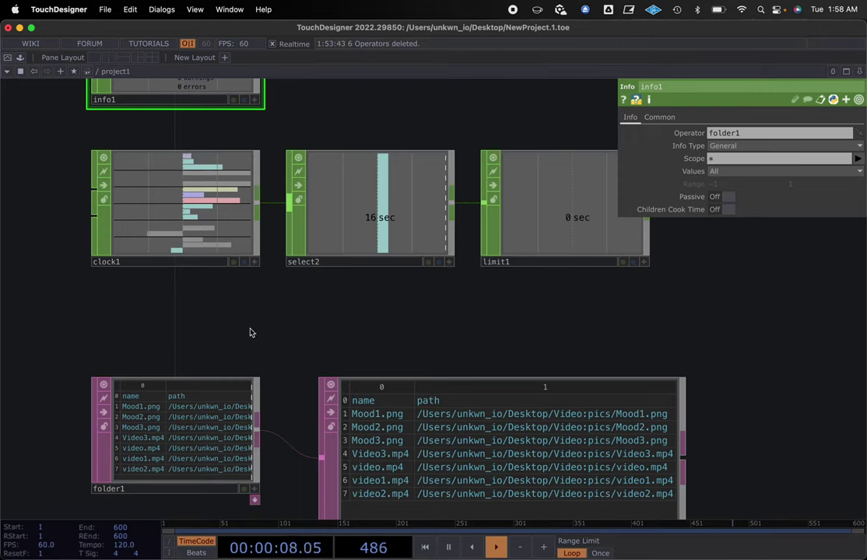
pyautogui.moveTo(250, 335); pyautogui.dragTo(254, 346)
pyautogui.scroll(2, 254, 348)
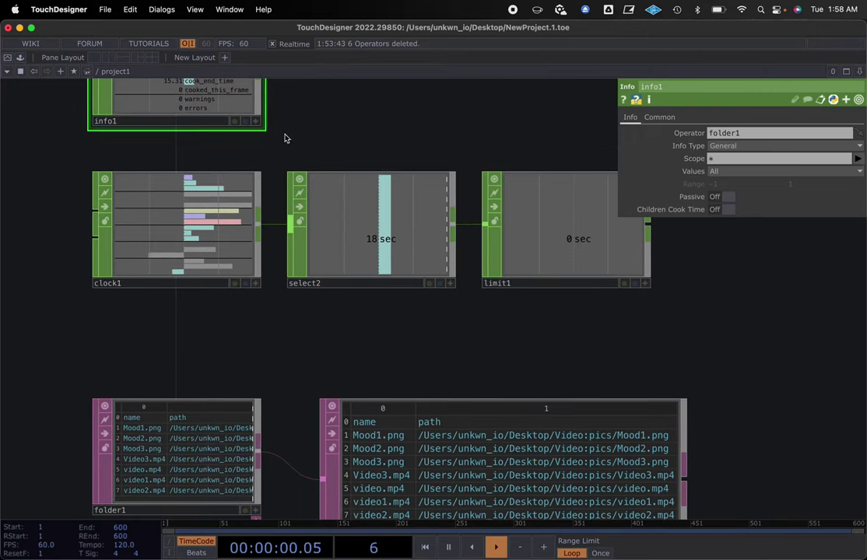
pyautogui.scroll(4, 320, 175)
pyautogui.scroll(5, 320, 175)
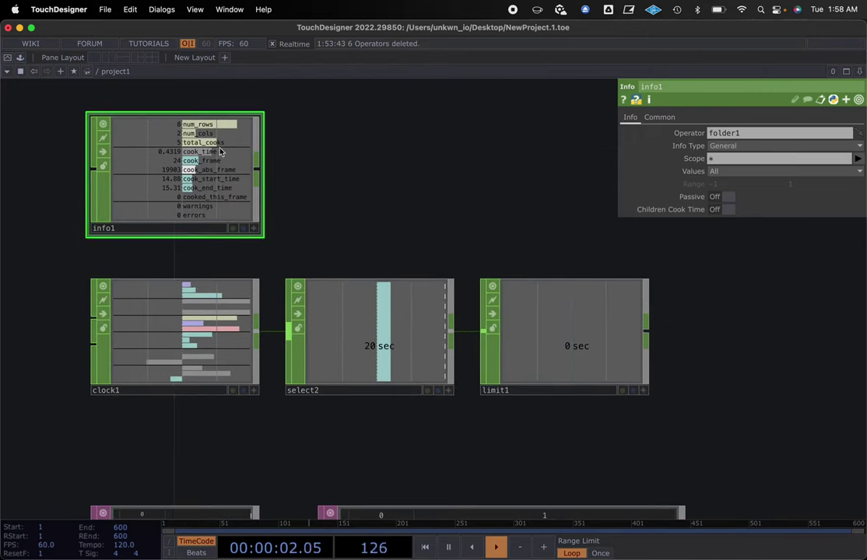
pyautogui.scroll(-5, 313, 156)
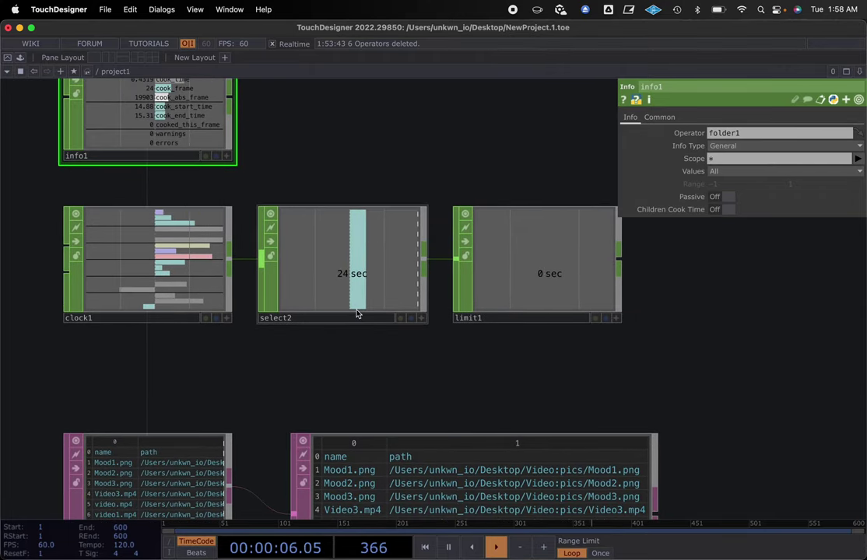
pyautogui.click(501, 280)
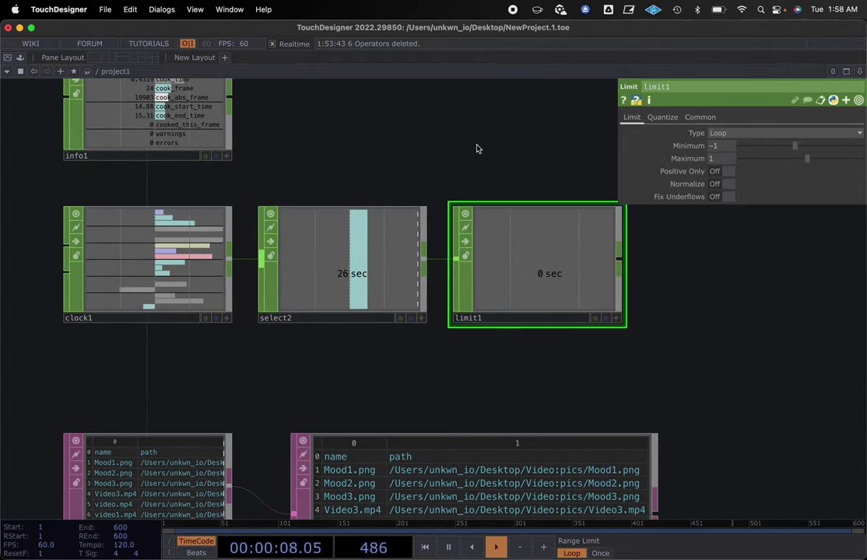
# Step: Reference info1's num_rows channel as limit1's Maximum, giving 8
pyautogui.moveTo(478, 147); pyautogui.dragTo(475, 205)
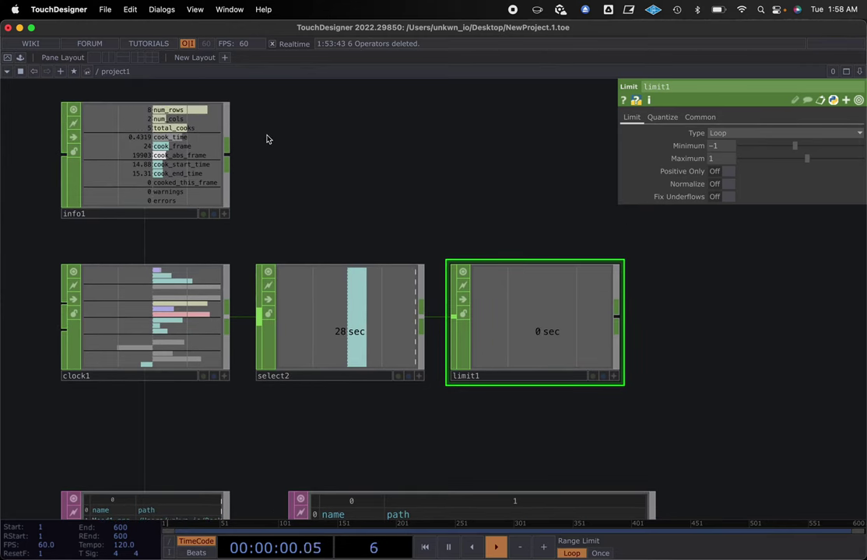
pyautogui.click(225, 216)
pyautogui.moveTo(167, 108); pyautogui.dragTo(716, 156)
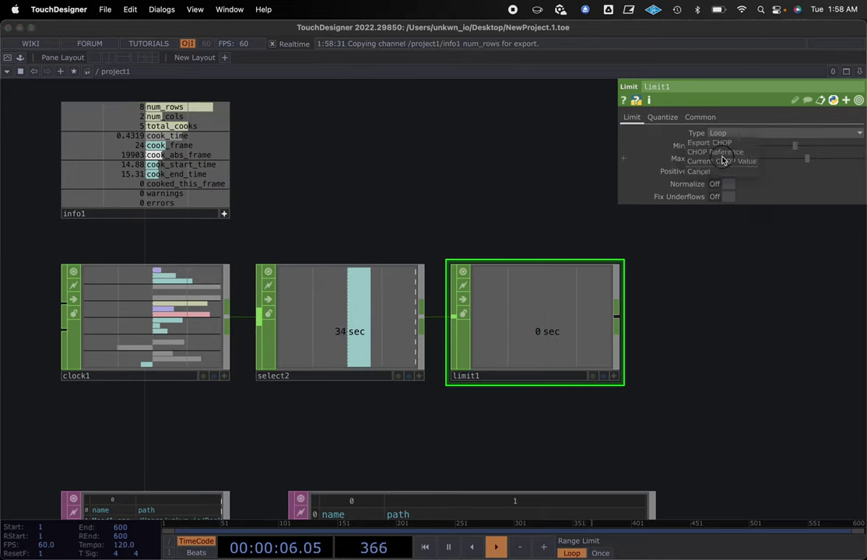
pyautogui.click(721, 153)
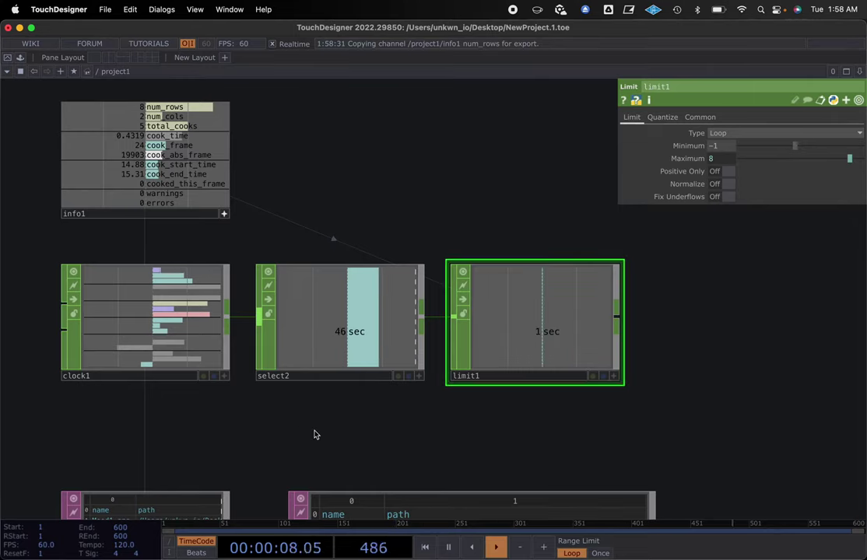
# Step: Set limit1's Minimum to 0 so sec loops within 0–8
pyautogui.moveTo(316, 433); pyautogui.dragTo(336, 313, button='middle')
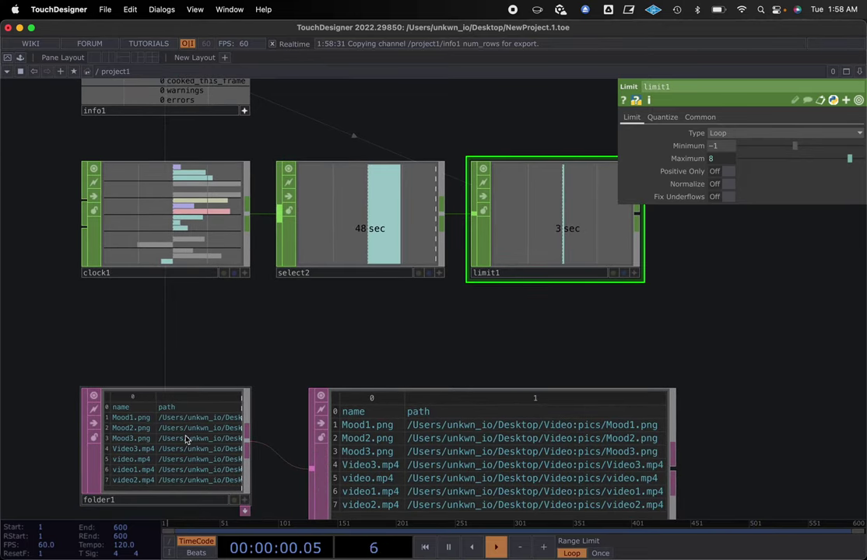
pyautogui.moveTo(440, 301); pyautogui.dragTo(344, 365, button='middle')
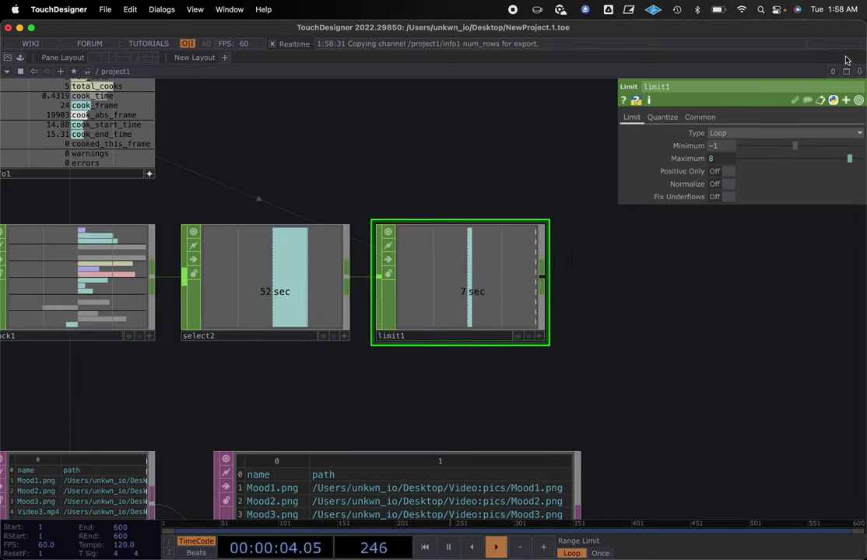
pyautogui.click(710, 146)
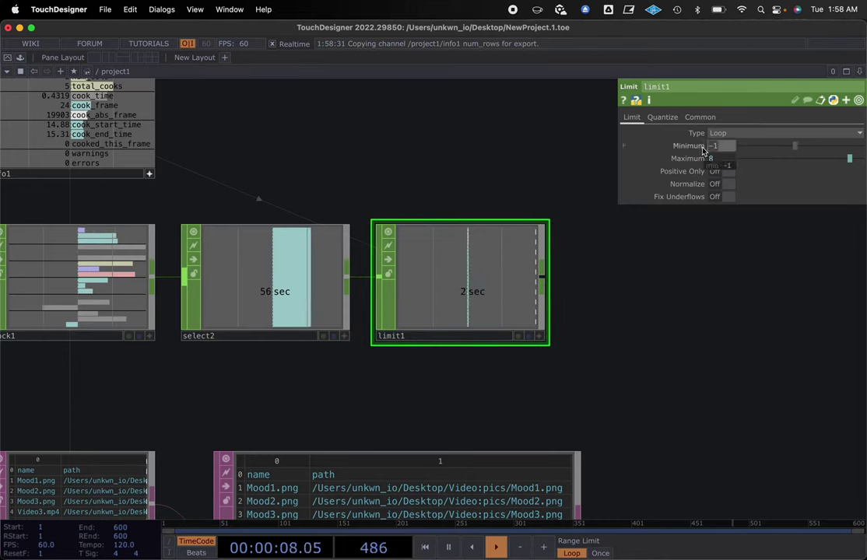
pyautogui.write('0')
pyautogui.press('Return')
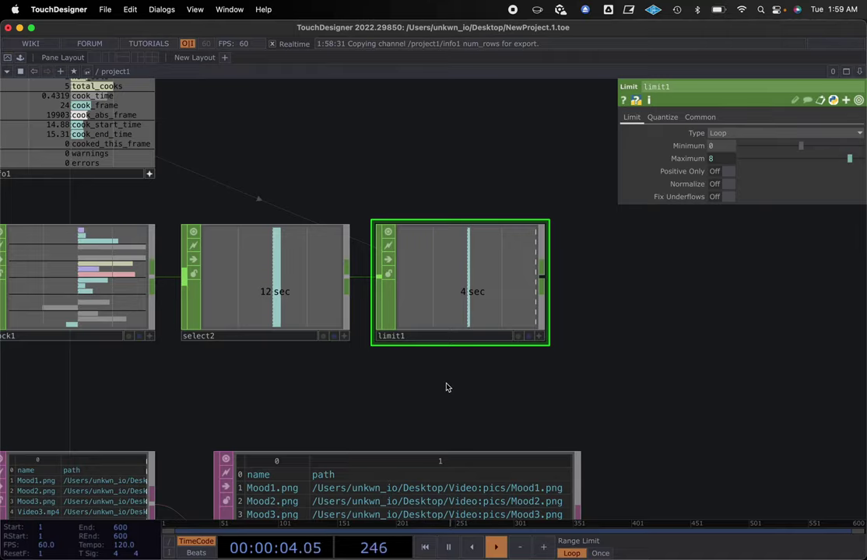
pyautogui.moveTo(447, 387); pyautogui.dragTo(437, 327)
pyautogui.scroll(-2, 437, 327)
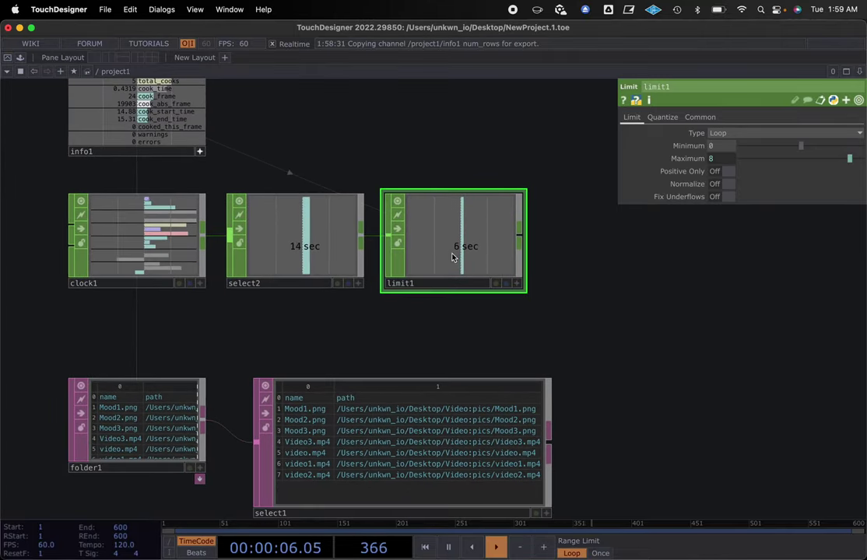
pyautogui.moveTo(461, 290); pyautogui.dragTo(349, 323)
pyautogui.scroll(-2, 387, 319)
pyautogui.scroll(-1, 337, 319)
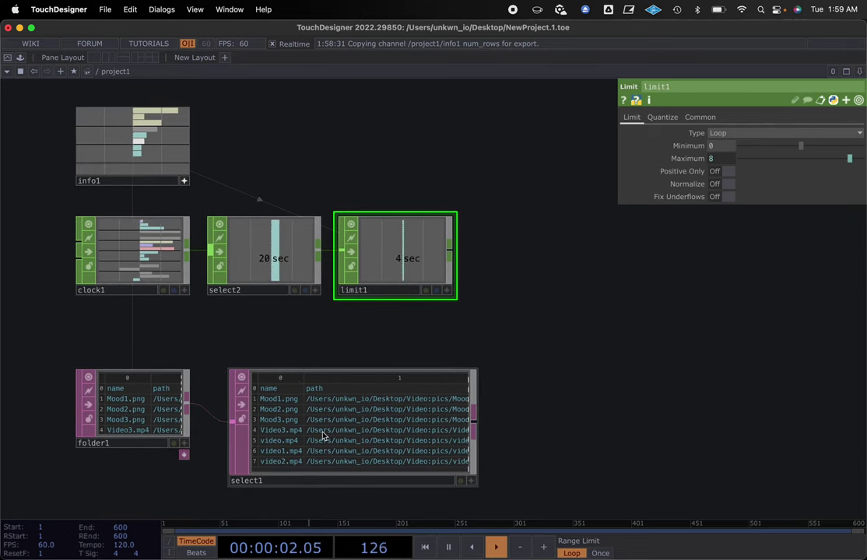
# Step: Add a Movie File In TOP, moviefilein1, showing the default Banana.tif sample image
pyautogui.rightClick(551, 330)
pyautogui.click(579, 189)
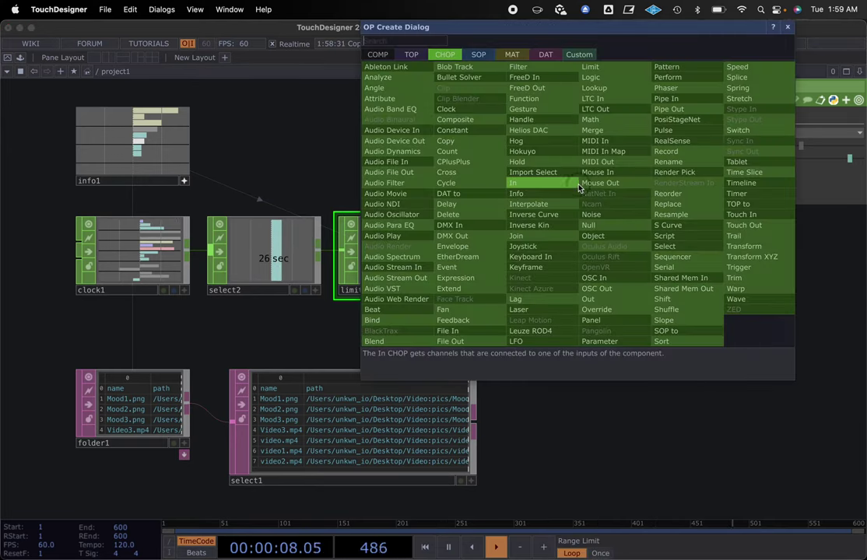
pyautogui.click(411, 54)
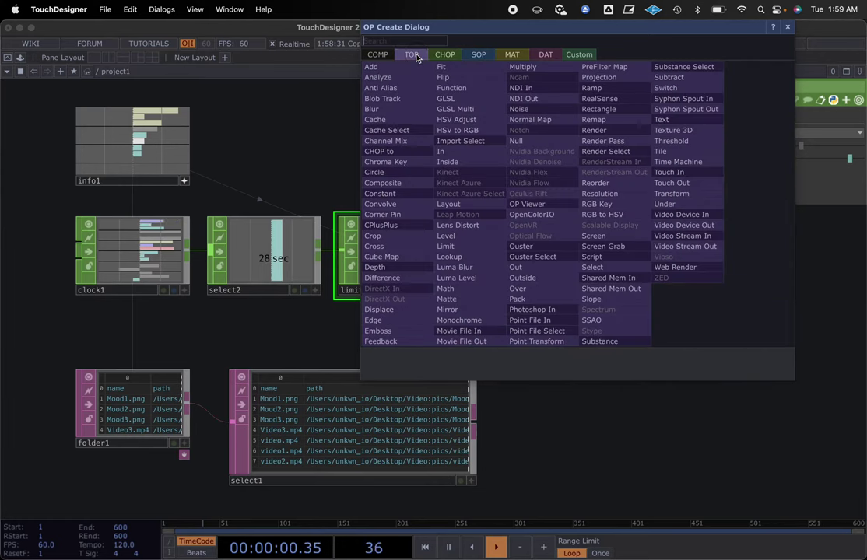
pyautogui.click(463, 331)
pyautogui.click(630, 328)
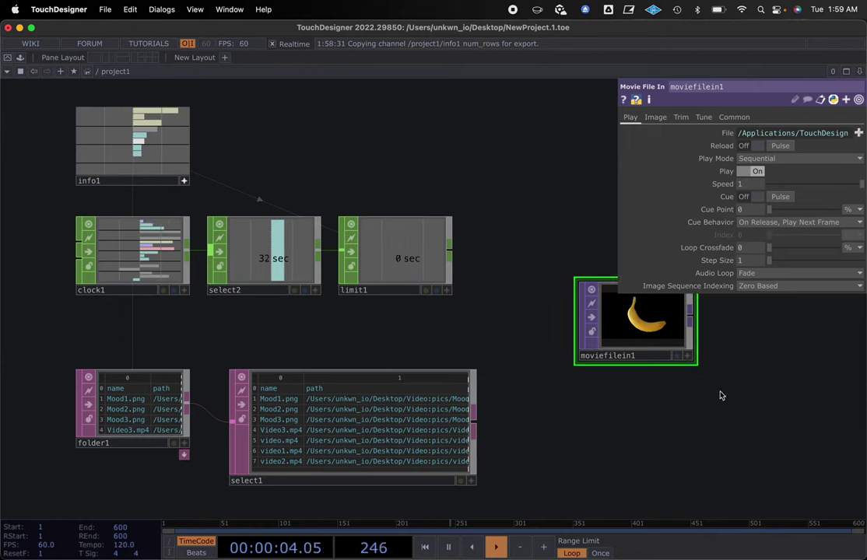
pyautogui.hscroll(5, 659, 394)
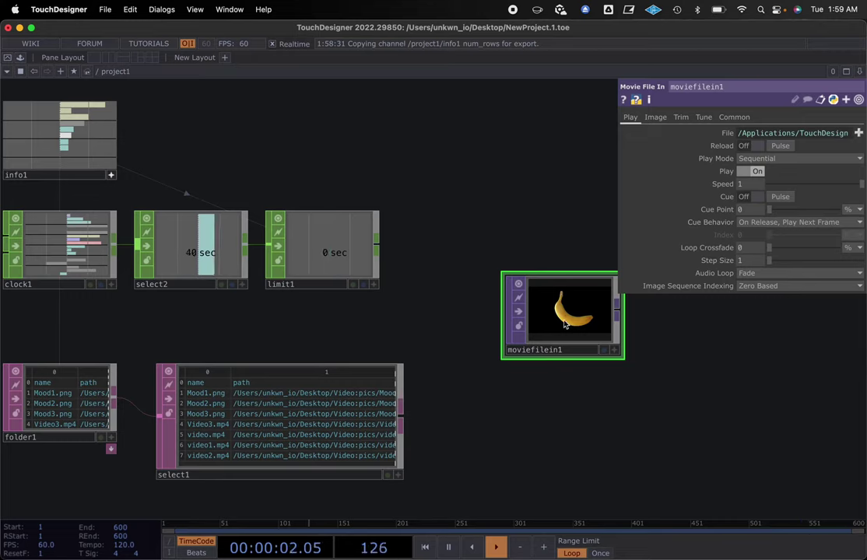
pyautogui.click(624, 133)
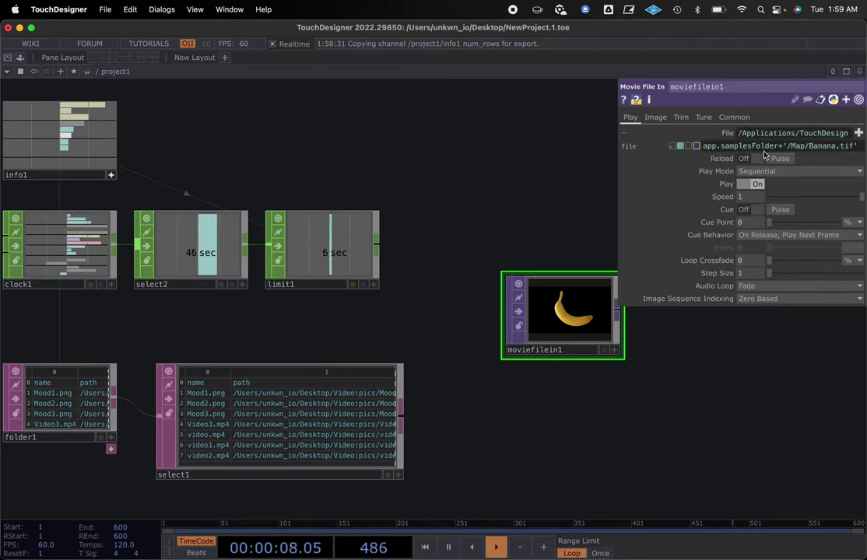
# Step: Replace moviefilein1's default File value with the expression op('select1')[1,"path"]
pyautogui.moveTo(705, 151); pyautogui.dragTo(862, 158)
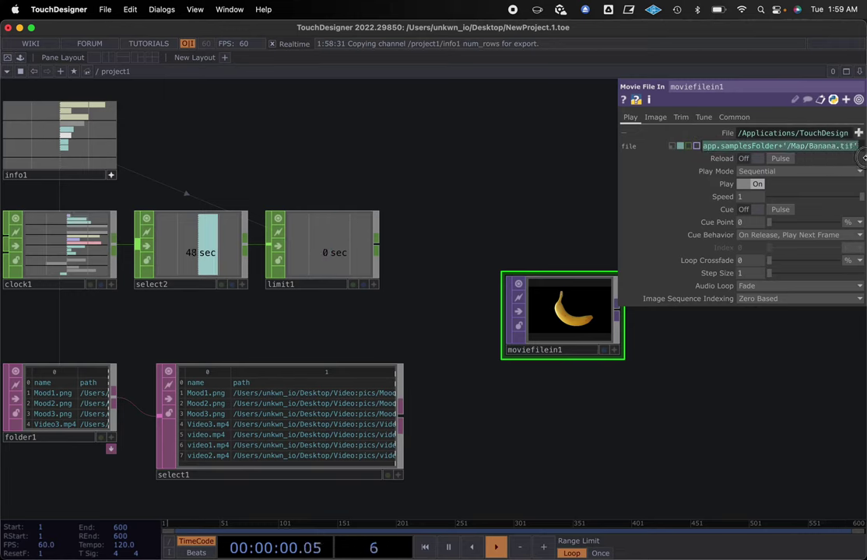
pyautogui.press('BackSpace')
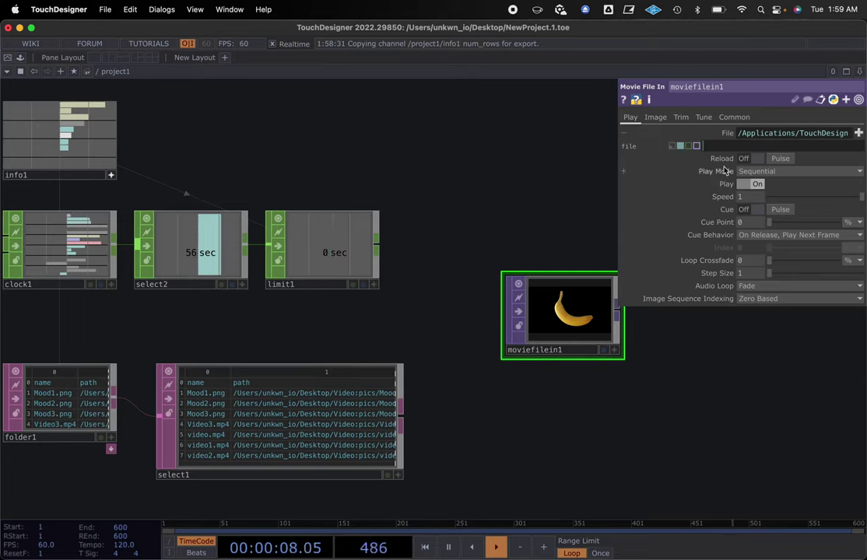
pyautogui.write('op')
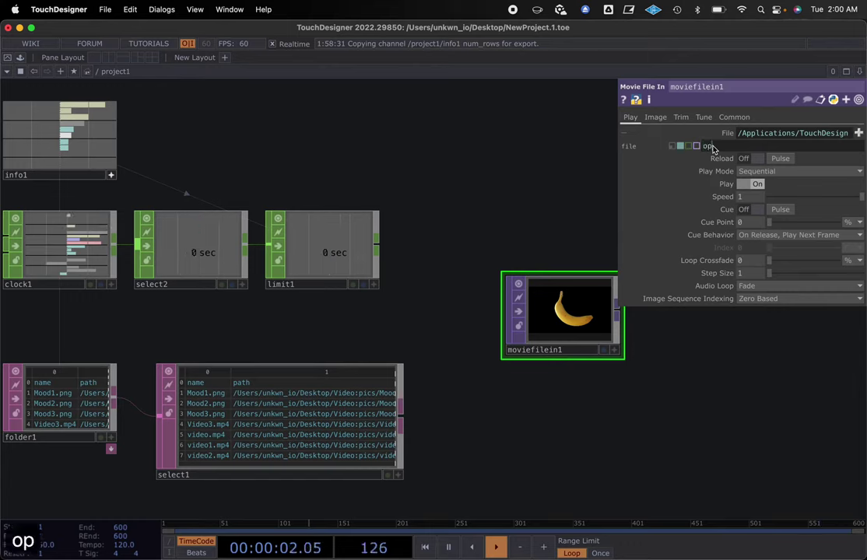
pyautogui.write('(')
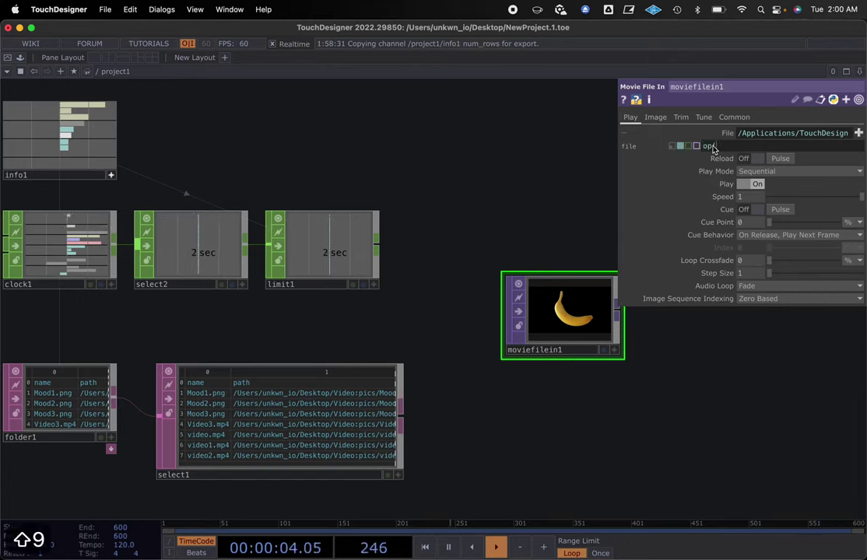
pyautogui.write("'se")
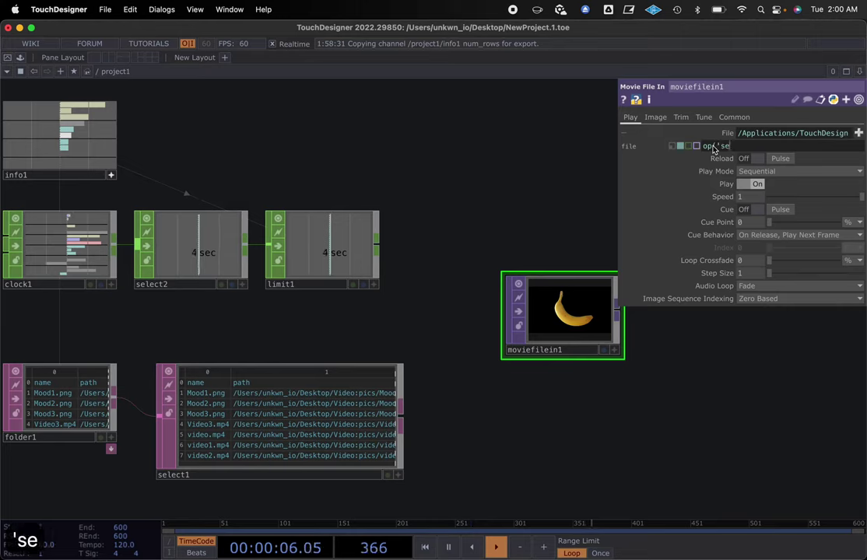
pyautogui.write('lect1')
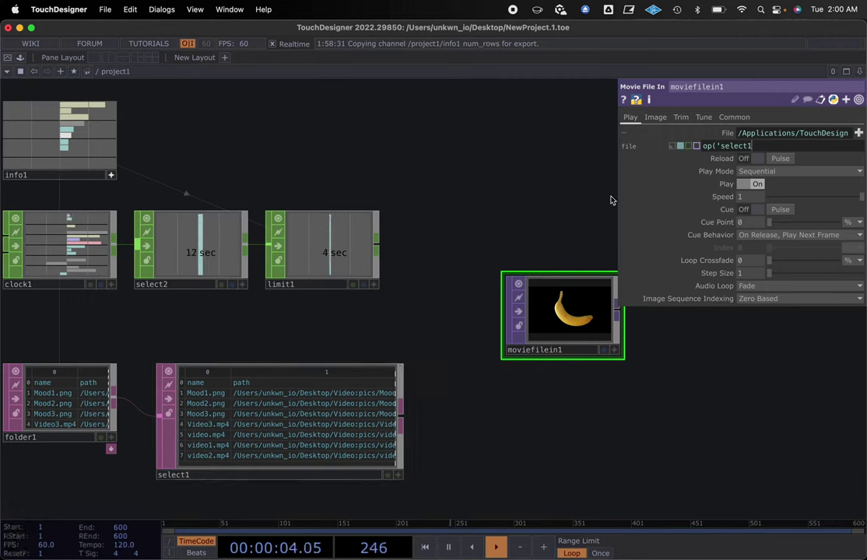
pyautogui.write("'")
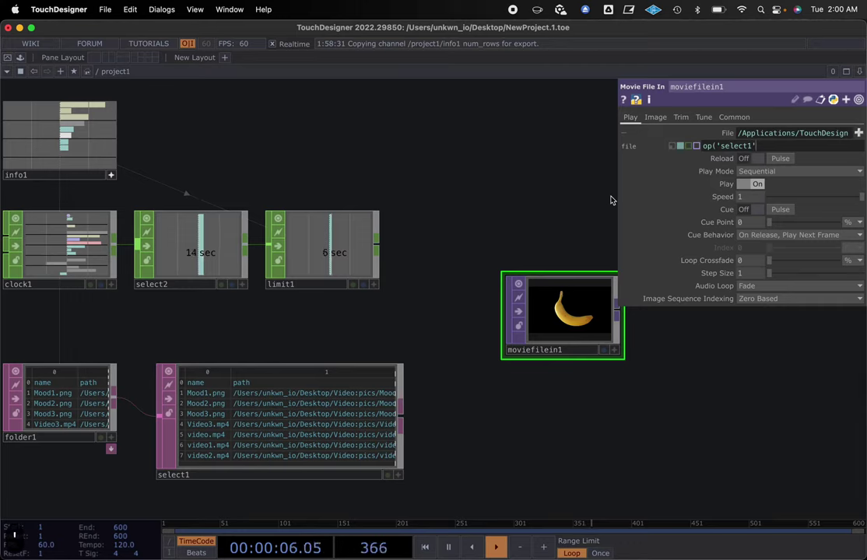
pyautogui.write(')')
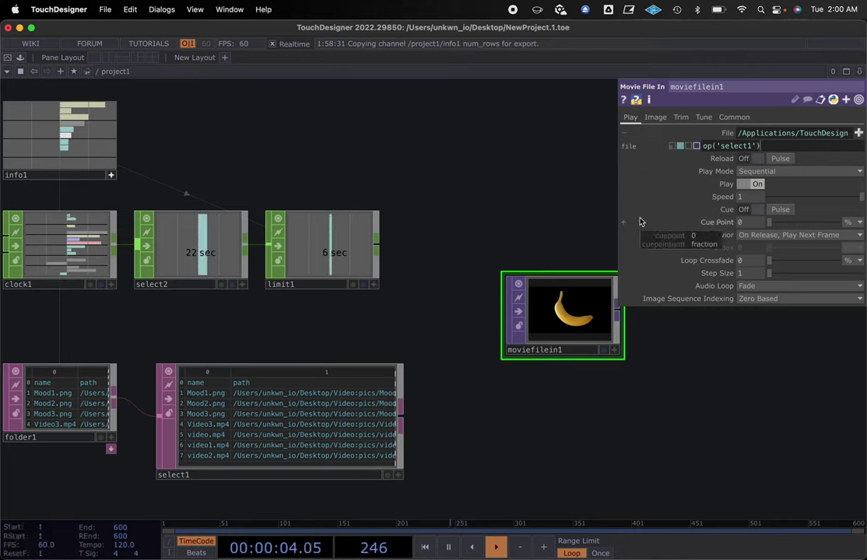
pyautogui.write('[')
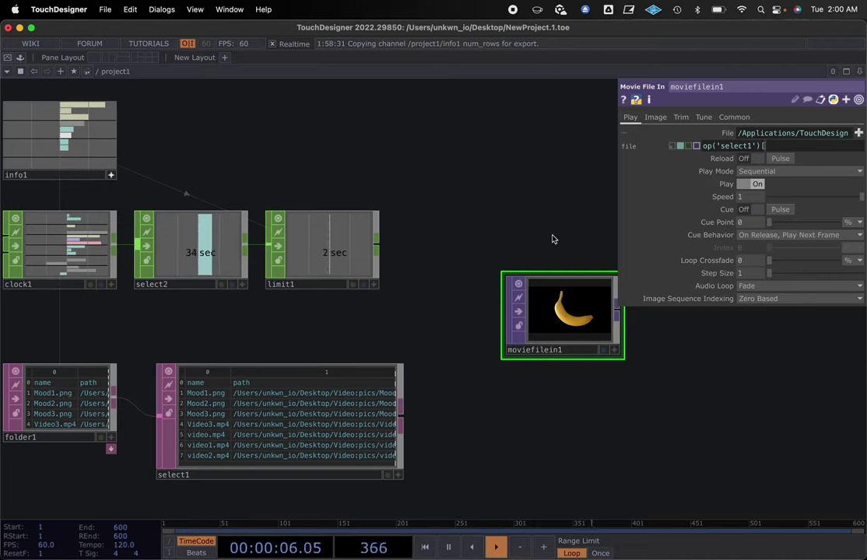
pyautogui.write('1')
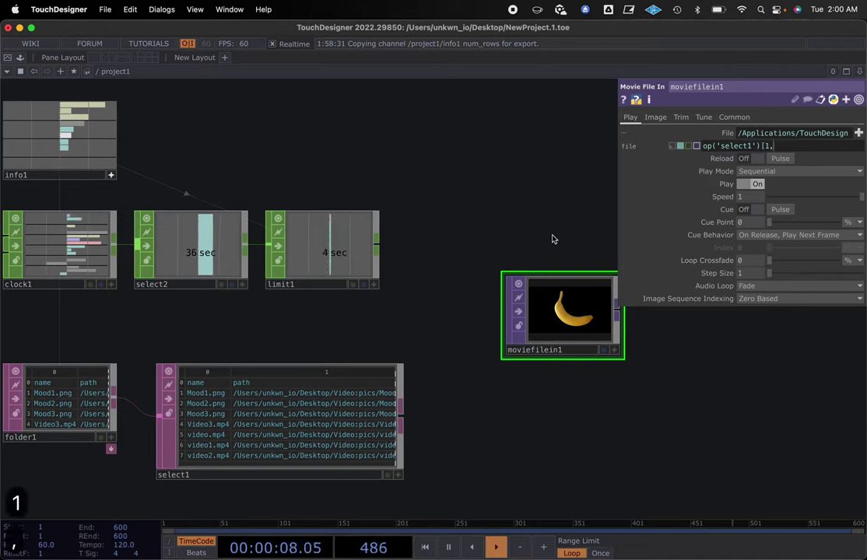
pyautogui.write(',')
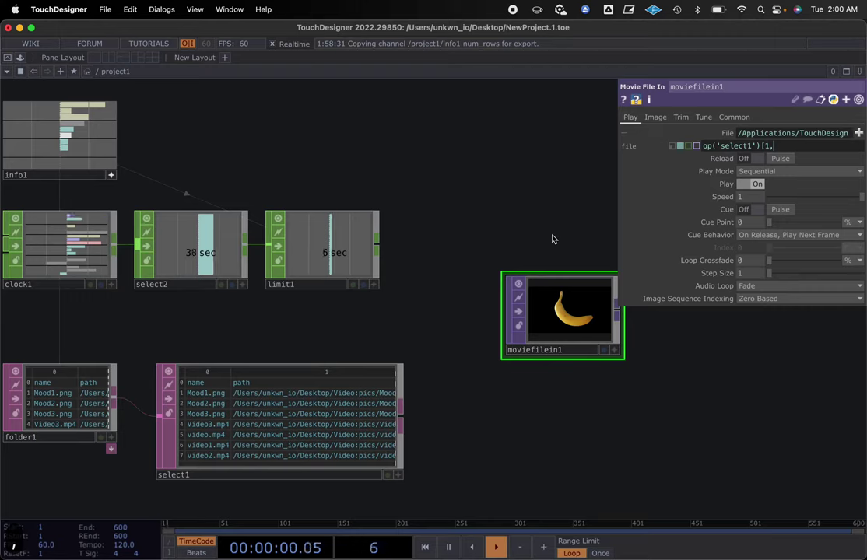
pyautogui.write('"')
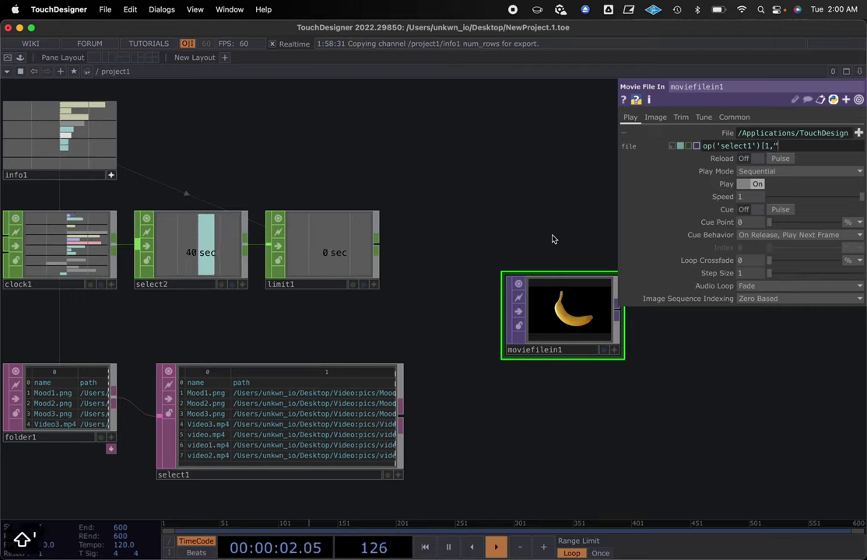
pyautogui.write('path')
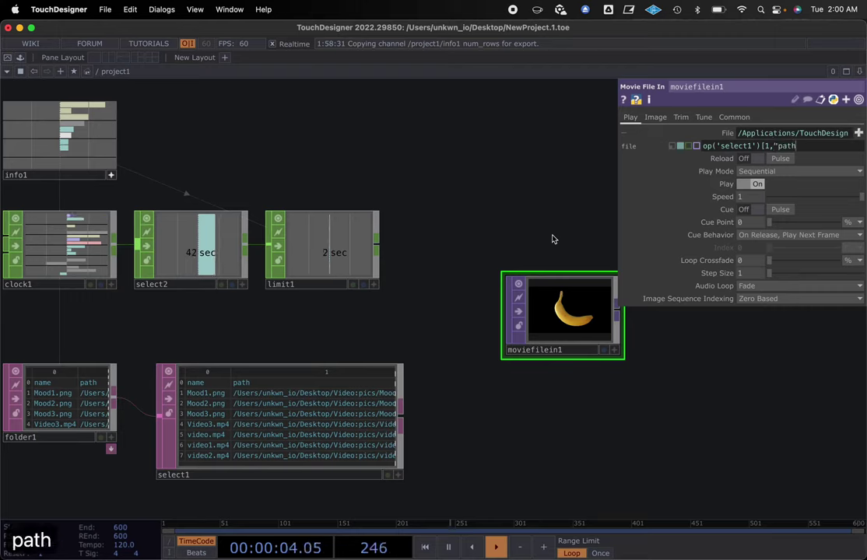
pyautogui.write('"')
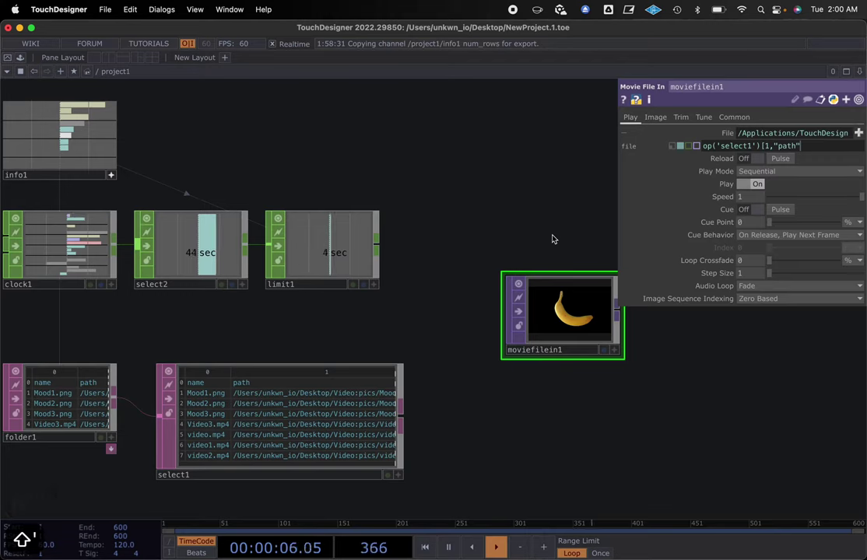
pyautogui.write(']')
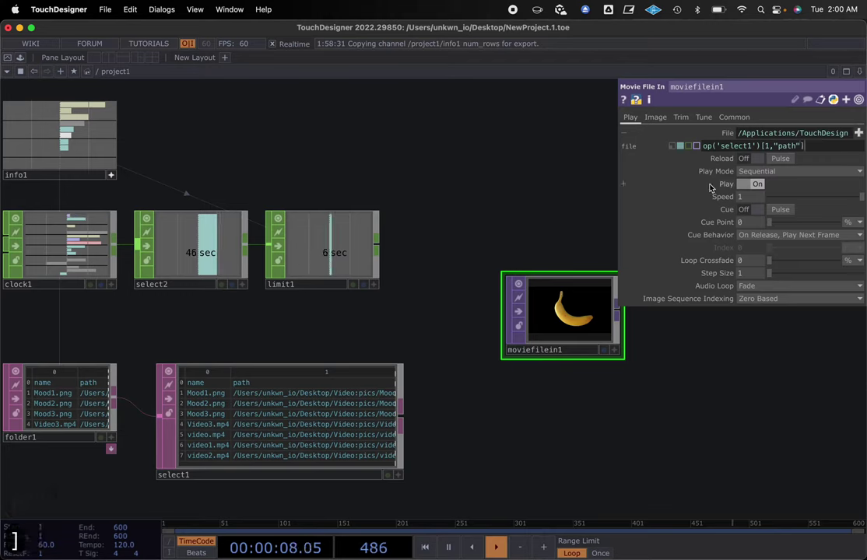
pyautogui.moveTo(751, 147)
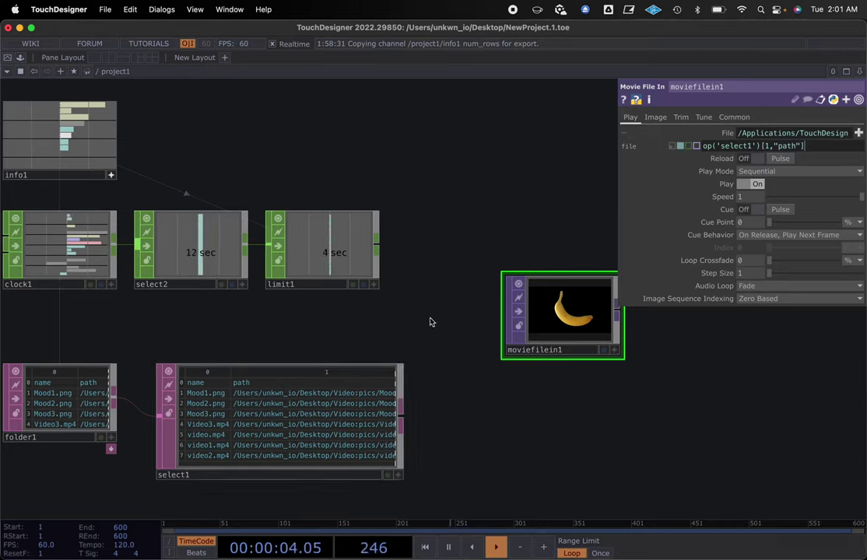
# Step: Commit the File expression so moviefilein1 loads Mood1.png, then select select1 and limit1
pyautogui.press('Return')
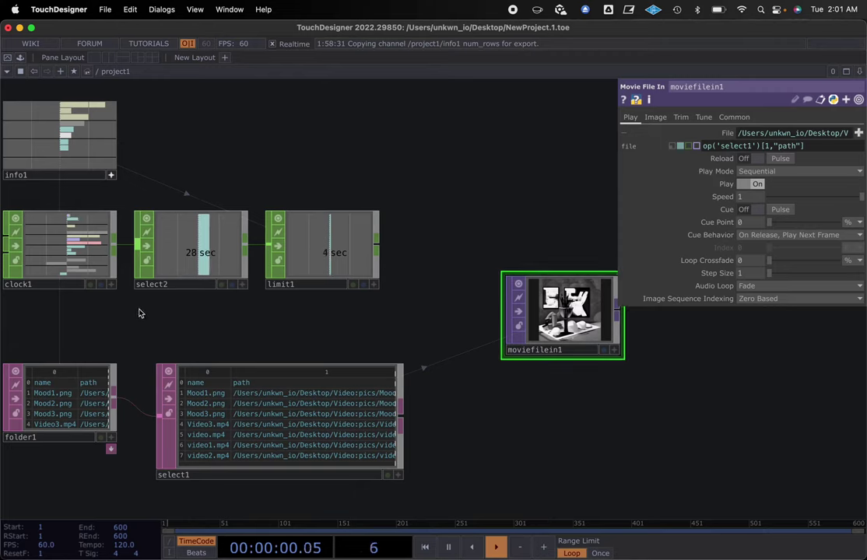
pyautogui.click(274, 428)
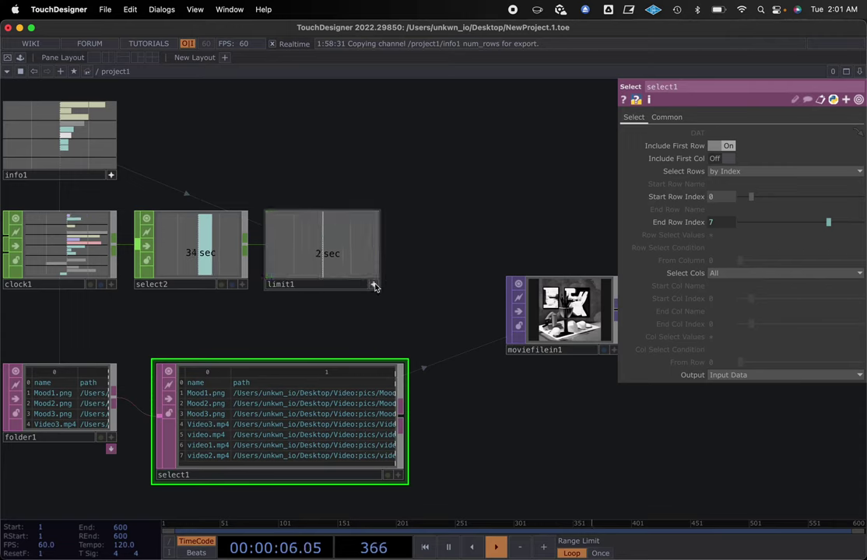
pyautogui.click(326, 254)
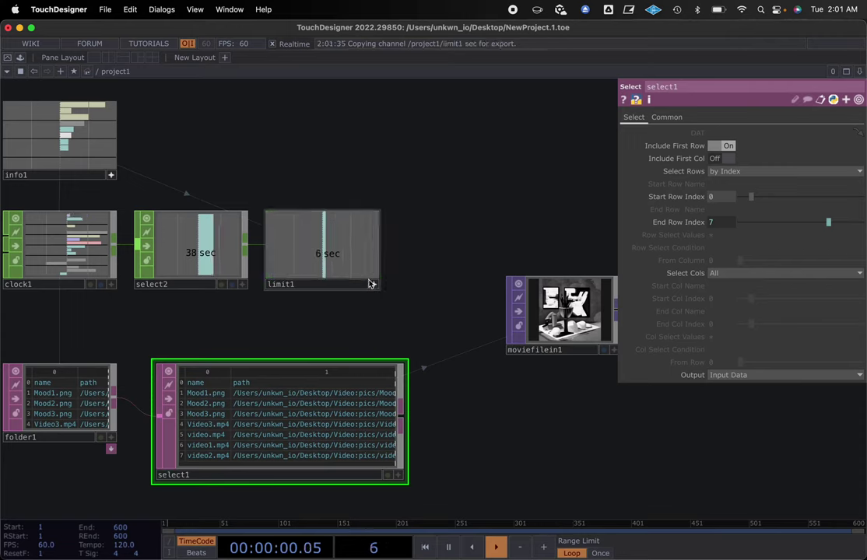
# Step: Insert a Rename CHOP, rename1, on the wire between select2 and limit1
pyautogui.moveTo(320, 238); pyautogui.dragTo(429, 238)
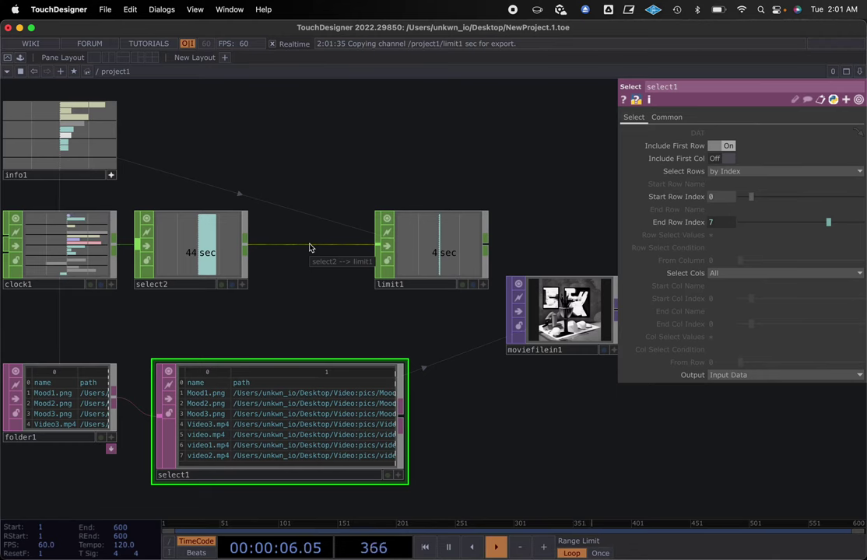
pyautogui.rightClick(310, 248)
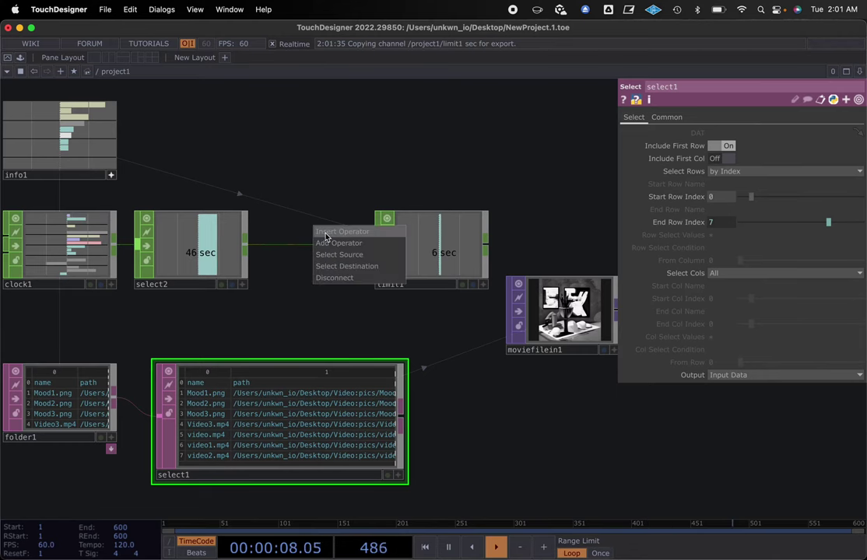
pyautogui.click(327, 236)
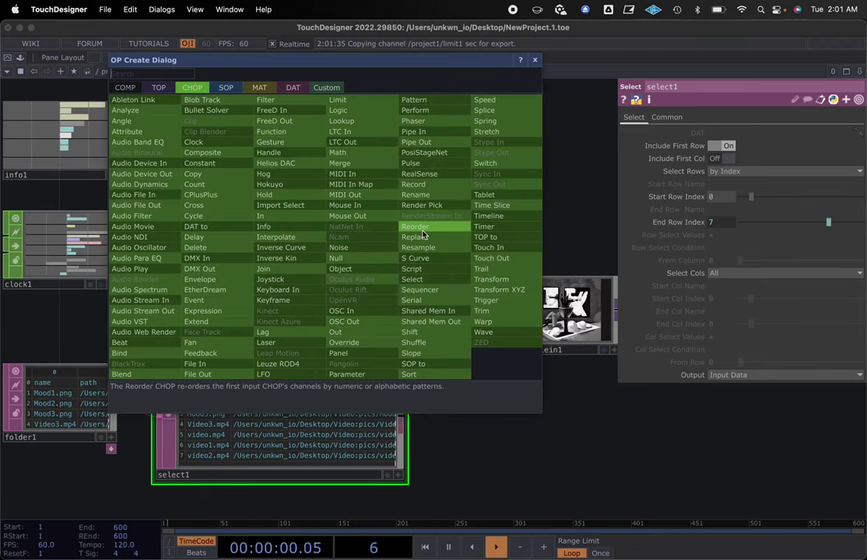
pyautogui.click(416, 195)
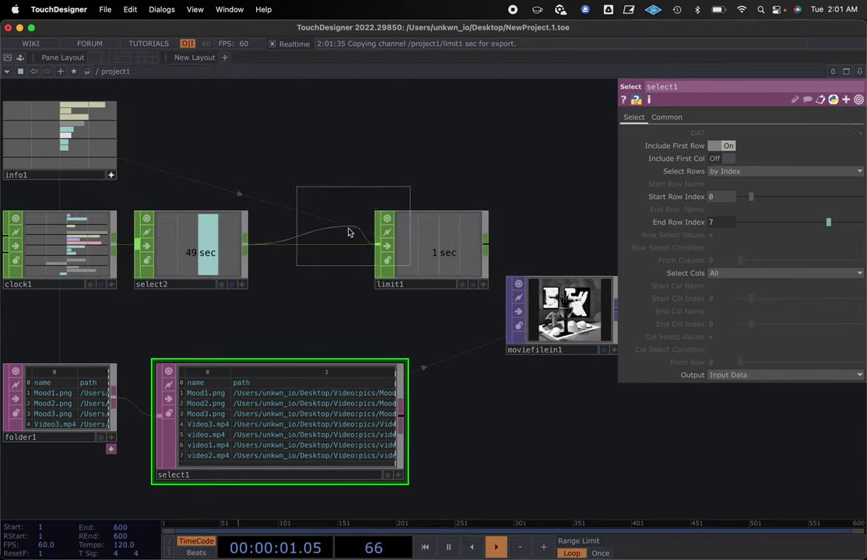
pyautogui.click(313, 252)
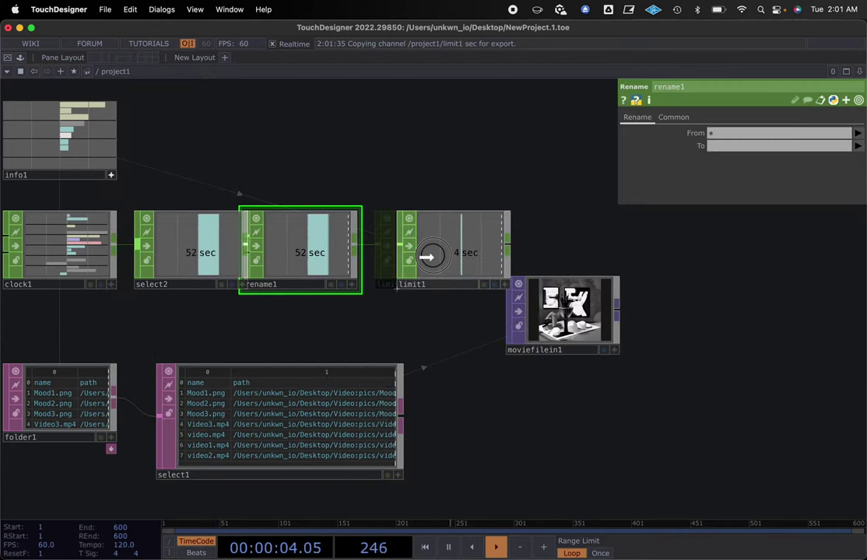
pyautogui.moveTo(297, 252); pyautogui.dragTo(319, 251)
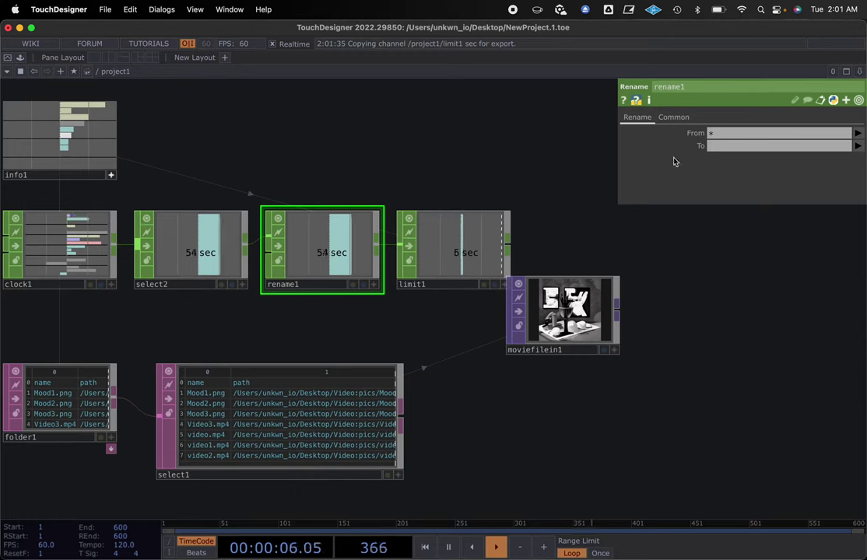
# Step: Set rename1's To name to MovieSelect so limit1 receives a MovieSelect channel
pyautogui.click(731, 145)
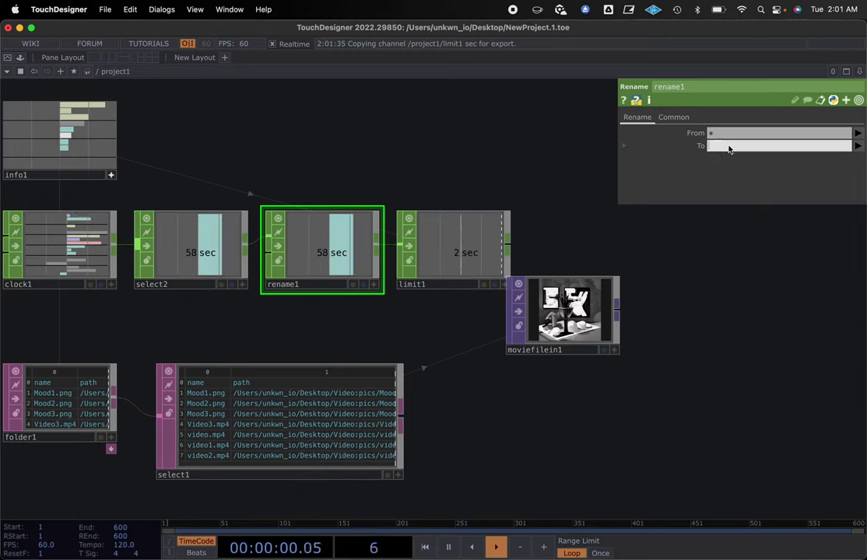
pyautogui.write('Movi')
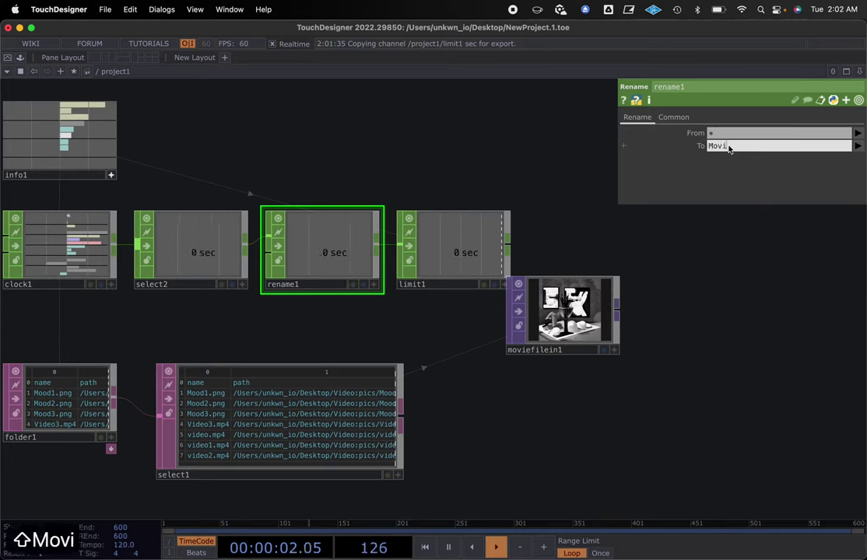
pyautogui.write('eSel')
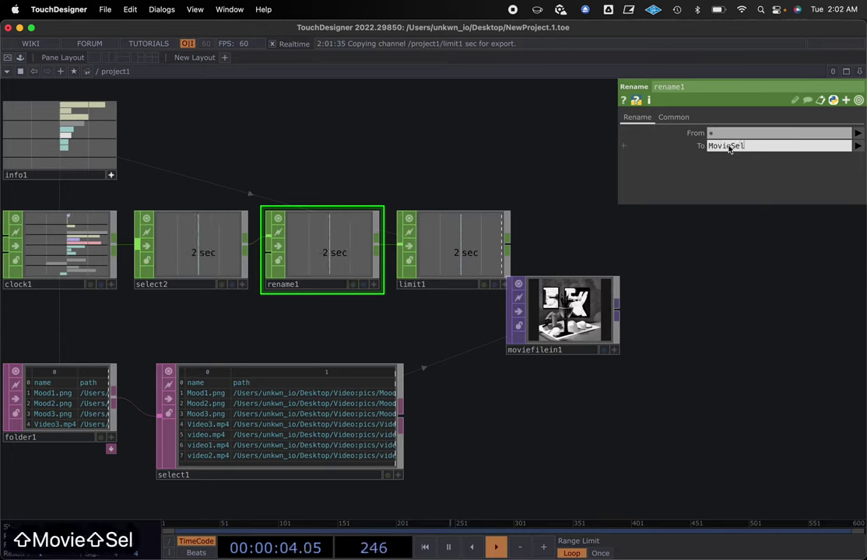
pyautogui.write('ect')
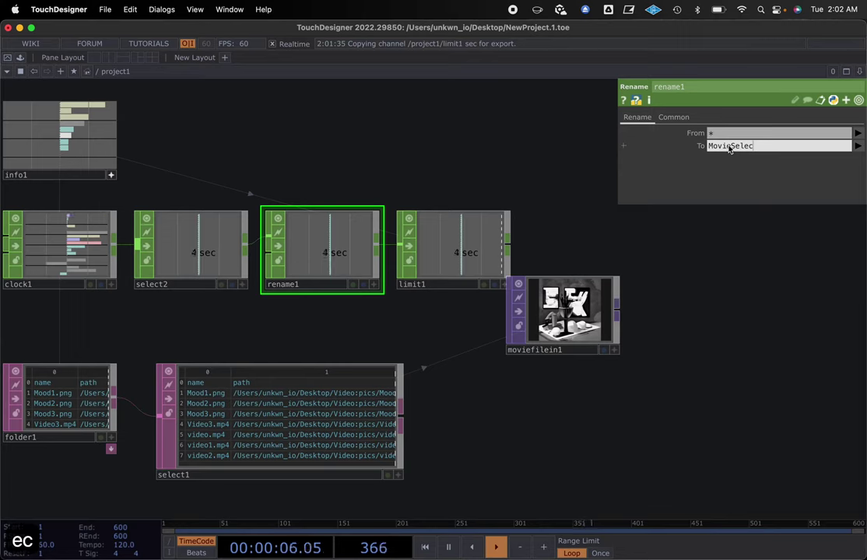
pyautogui.click(372, 329)
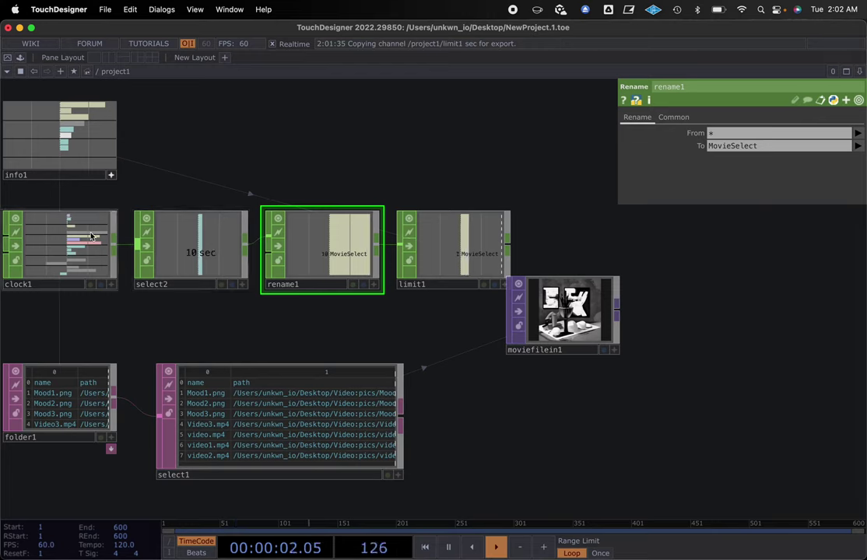
pyautogui.click(173, 259)
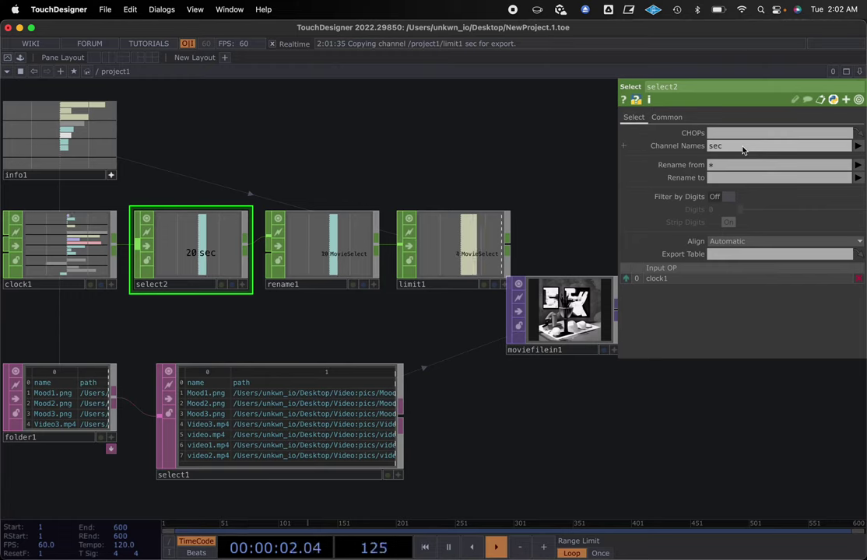
# Step: Try select2's Channel Names options * and min, then set it back to sec
pyautogui.click(857, 145)
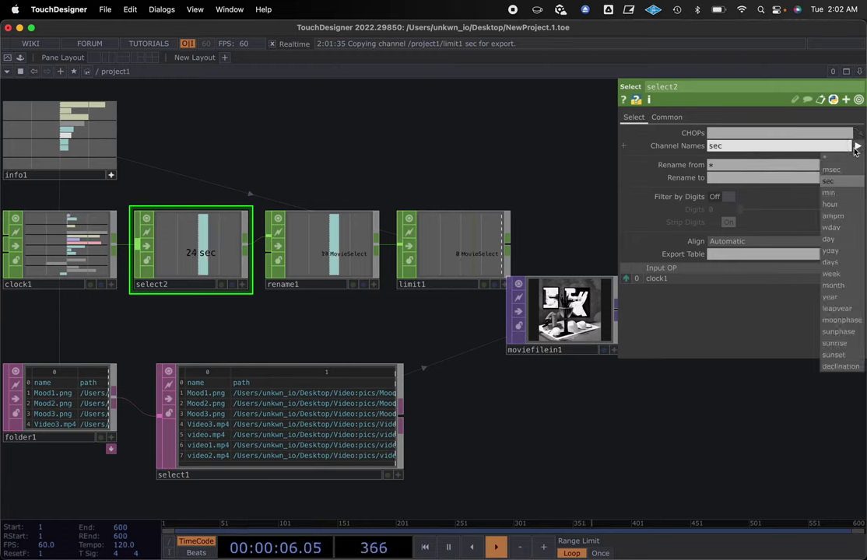
pyautogui.click(831, 158)
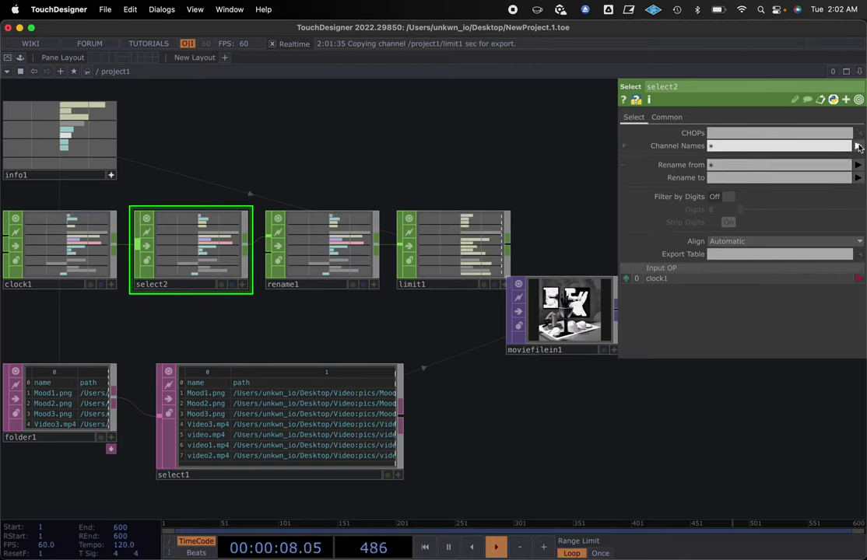
pyautogui.click(857, 146)
pyautogui.click(828, 193)
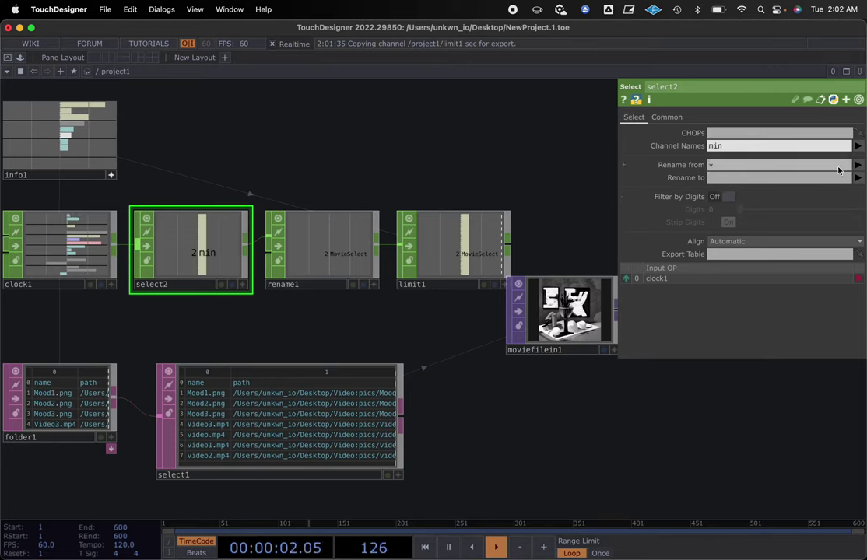
pyautogui.click(857, 146)
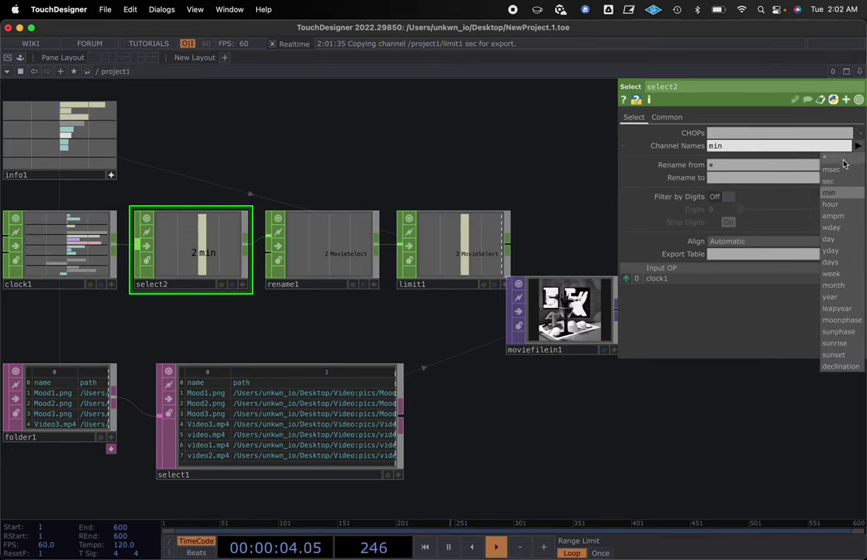
pyautogui.click(843, 159)
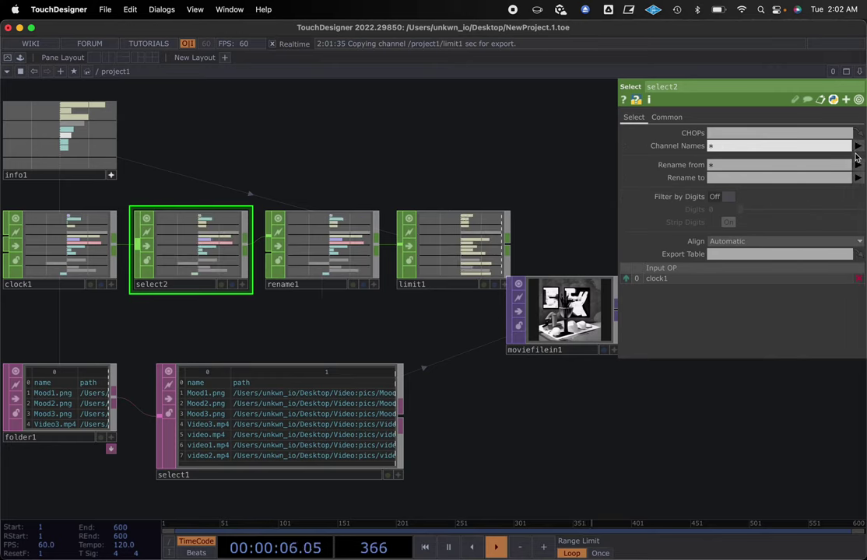
pyautogui.click(858, 146)
pyautogui.click(845, 187)
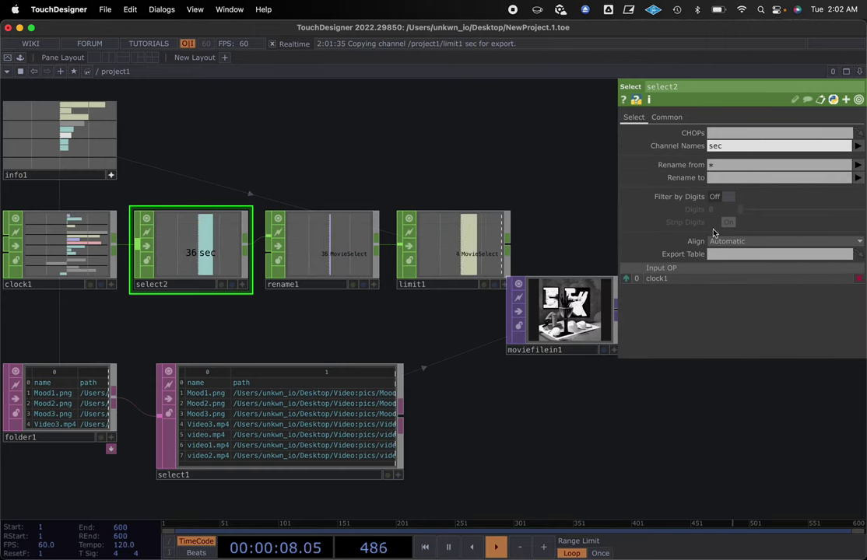
# Step: Rearrange the network, moving select1 up and right and moviefilein1 slightly right
pyautogui.moveTo(341, 318); pyautogui.dragTo(294, 293)
pyautogui.scroll(-2, 342, 314)
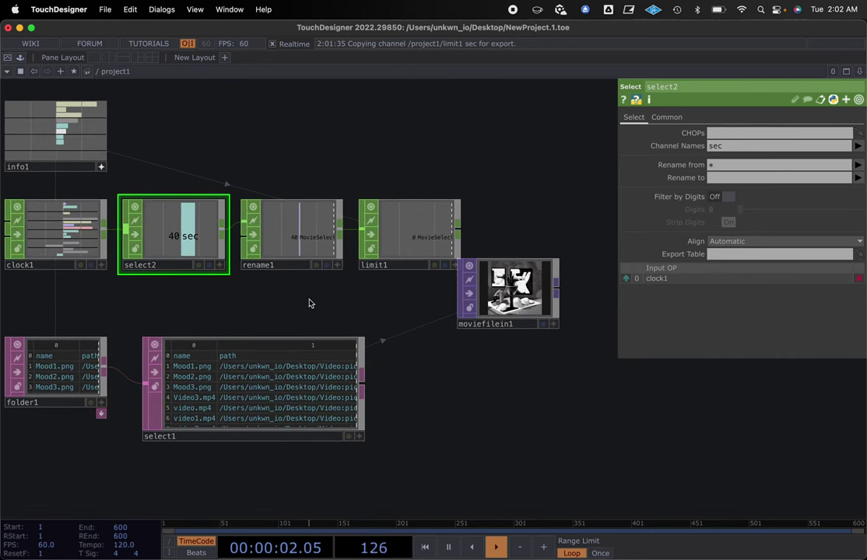
pyautogui.moveTo(302, 365); pyautogui.dragTo(342, 350)
pyautogui.moveTo(475, 288); pyautogui.dragTo(515, 288)
pyautogui.click(329, 381)
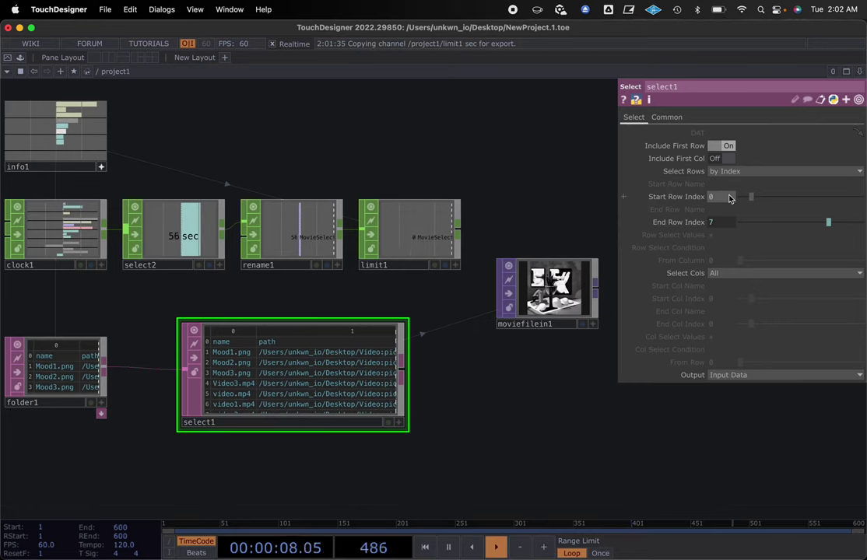
# Step: Append a Null CHOP, null1, after limit1 and move moviefilein1 below it
pyautogui.click(455, 266)
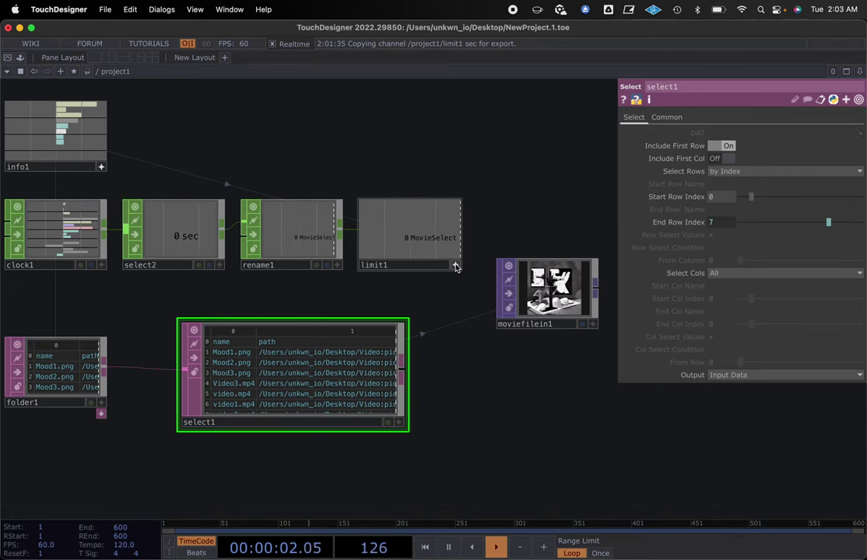
pyautogui.click(455, 266)
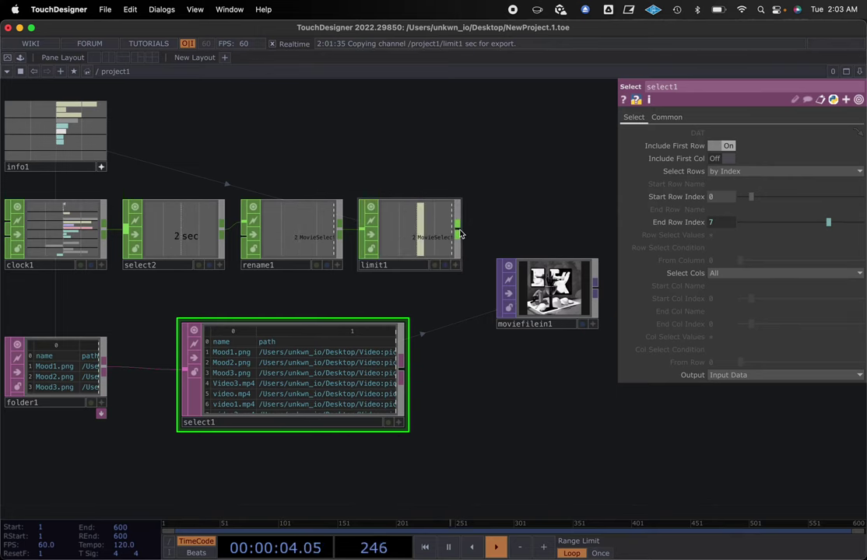
pyautogui.rightClick(459, 234)
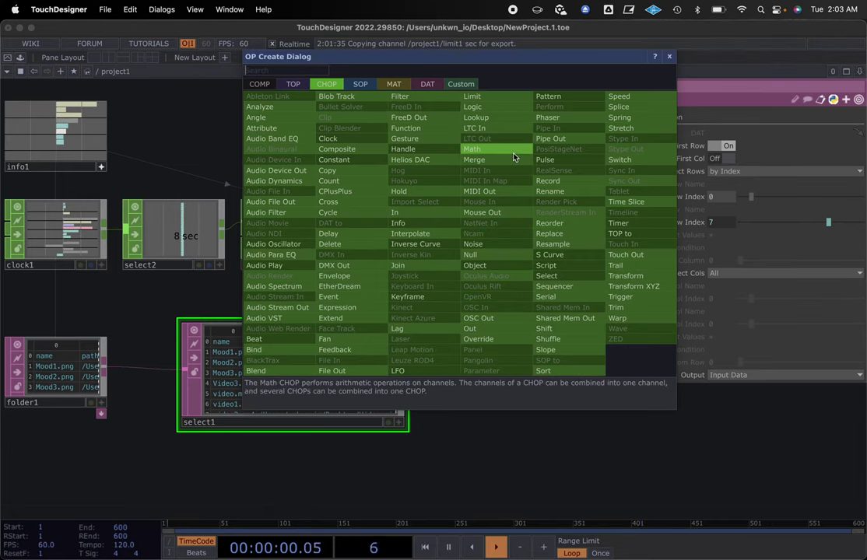
pyautogui.click(470, 254)
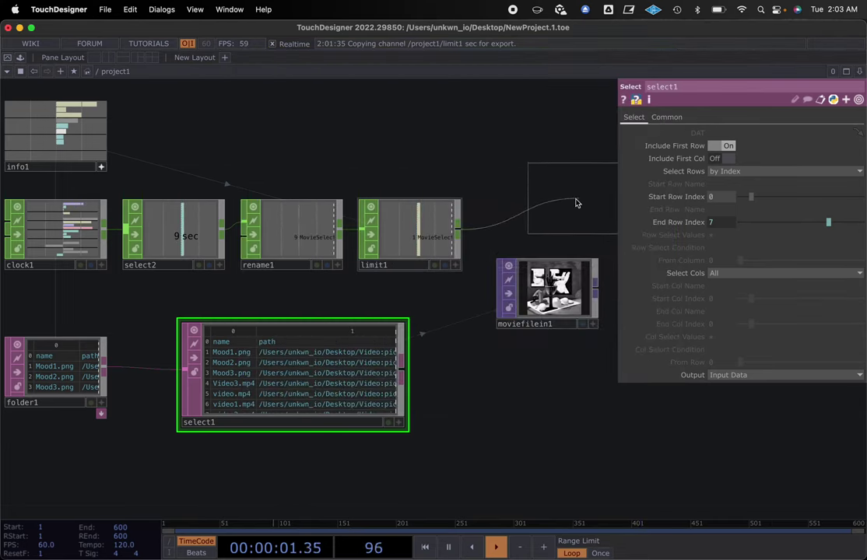
pyautogui.click(526, 236)
pyautogui.moveTo(532, 285); pyautogui.dragTo(532, 343)
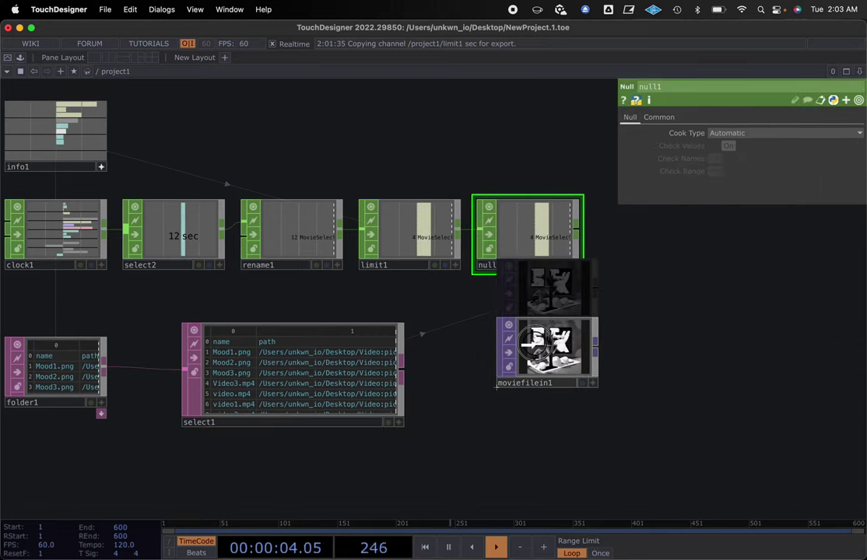
# Step: Make select1's Start Row Index a CHOP reference to null1's MovieSelect channel
pyautogui.click(333, 362)
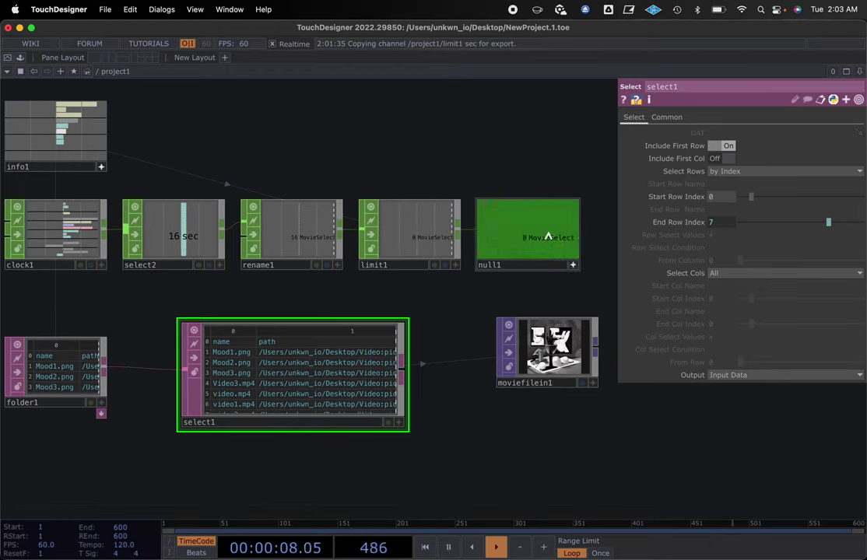
pyautogui.moveTo(548, 235); pyautogui.dragTo(728, 196)
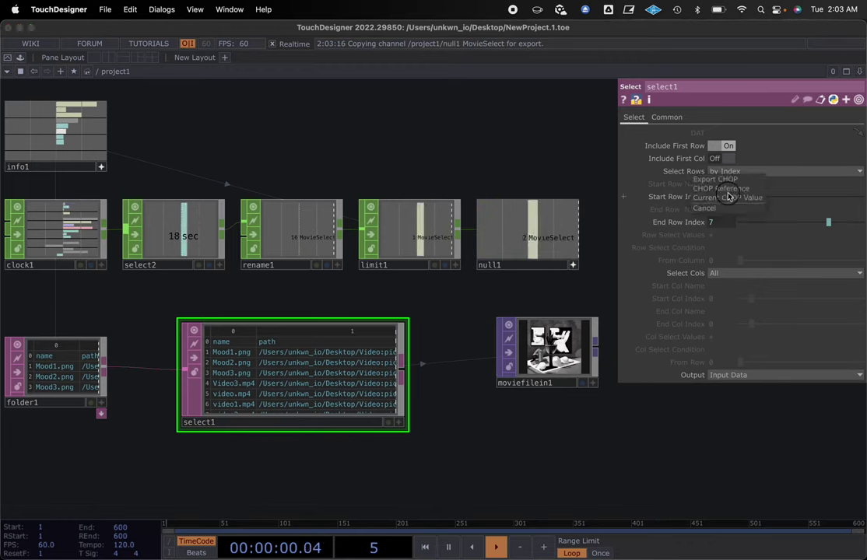
pyautogui.click(728, 197)
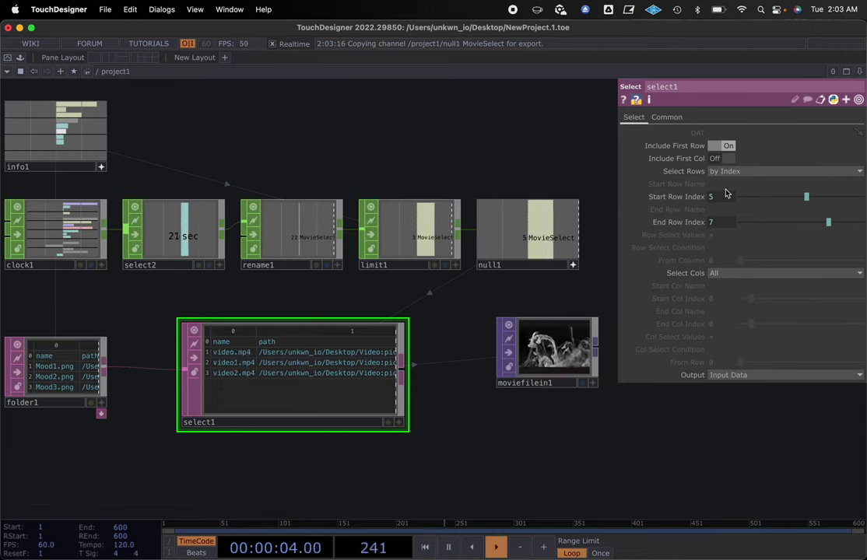
pyautogui.moveTo(557, 338); pyautogui.dragTo(537, 340)
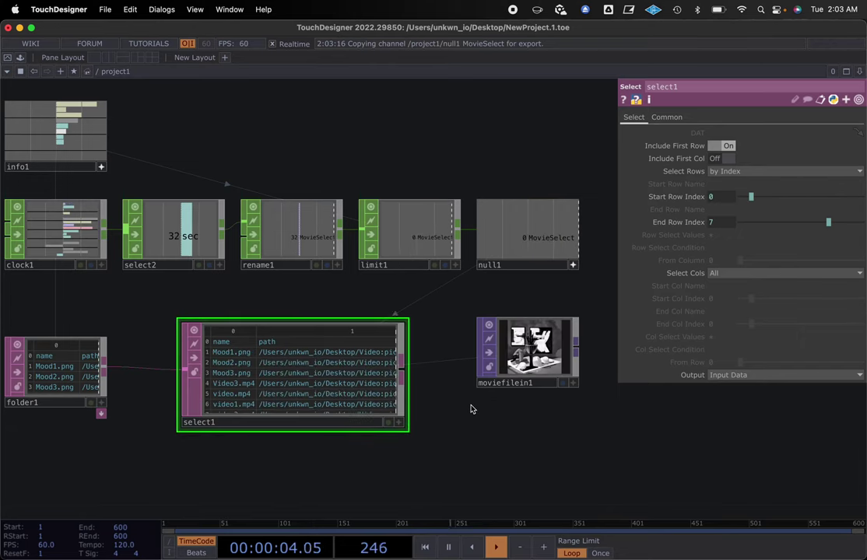
pyautogui.scroll(-2, 470, 408)
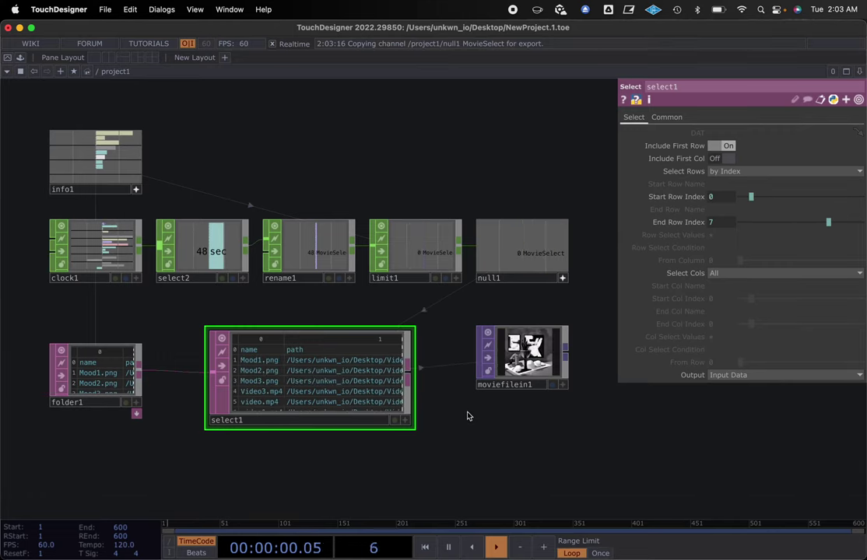
pyautogui.moveTo(470, 409)
pyautogui.mouseDown()
pyautogui.moveTo(415, 410)
pyautogui.moveTo(458, 405)
pyautogui.mouseUp()
pyautogui.scroll(-2, 451, 418)
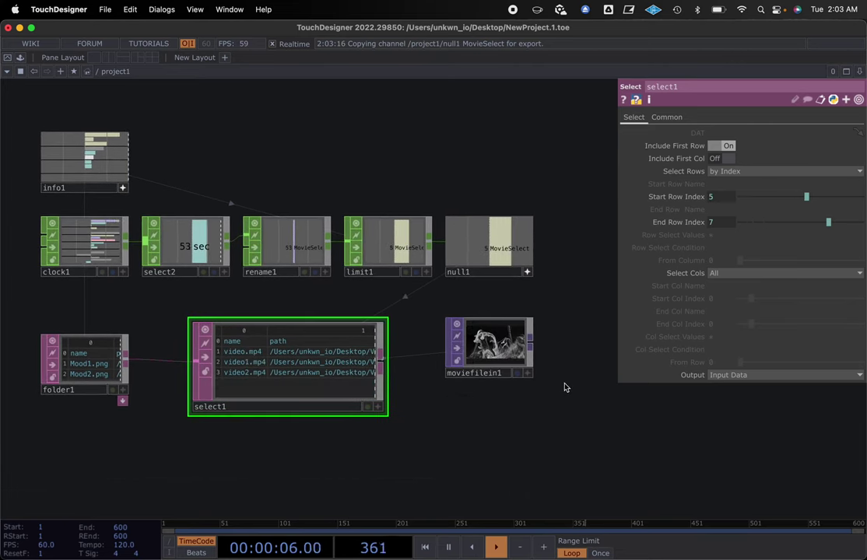
# Step: Add a Fit TOP, fit1, after moviefilein1 and position it to the right
pyautogui.rightClick(532, 346)
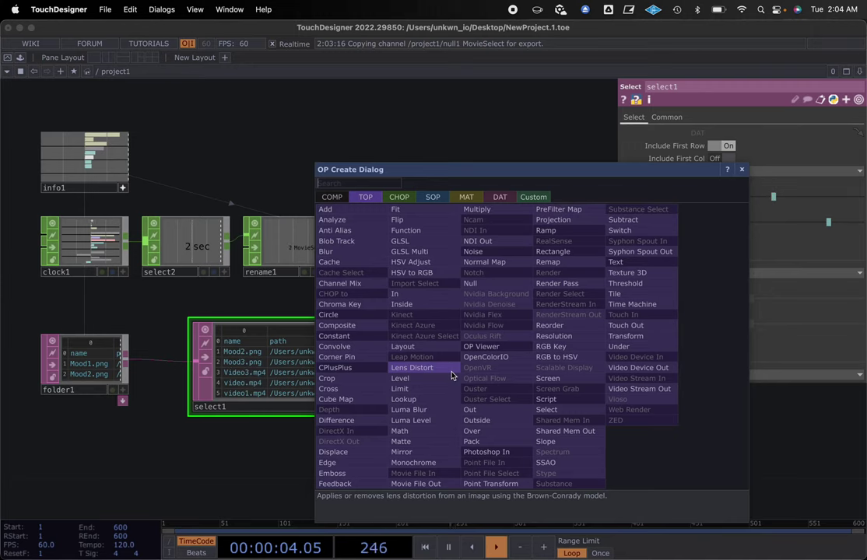
pyautogui.click(397, 210)
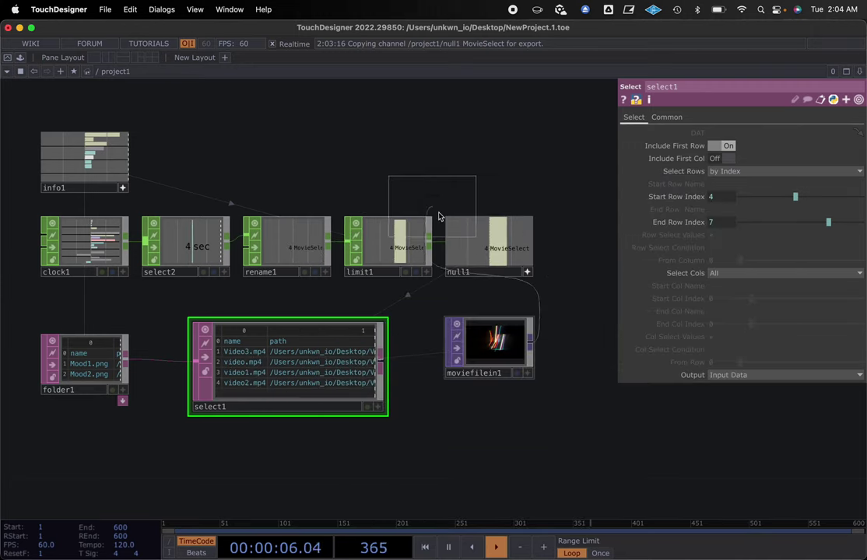
pyautogui.click(603, 350)
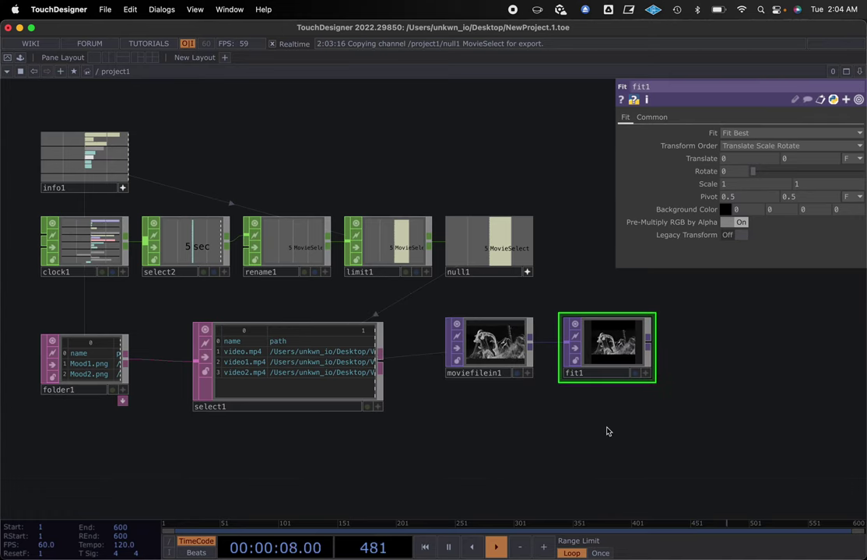
pyautogui.moveTo(610, 430); pyautogui.dragTo(586, 425)
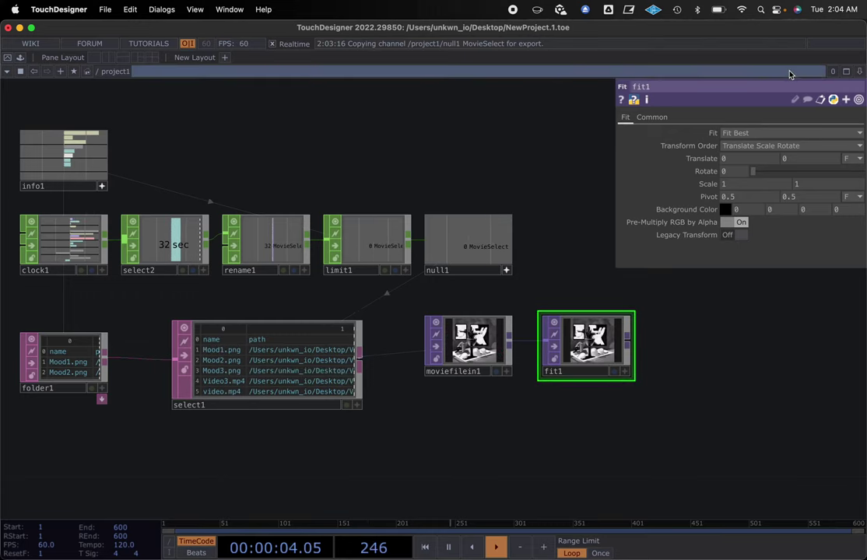
# Step: Set fit1's Fit mode to Fit Outside and show its Common output settings
pyautogui.click(751, 134)
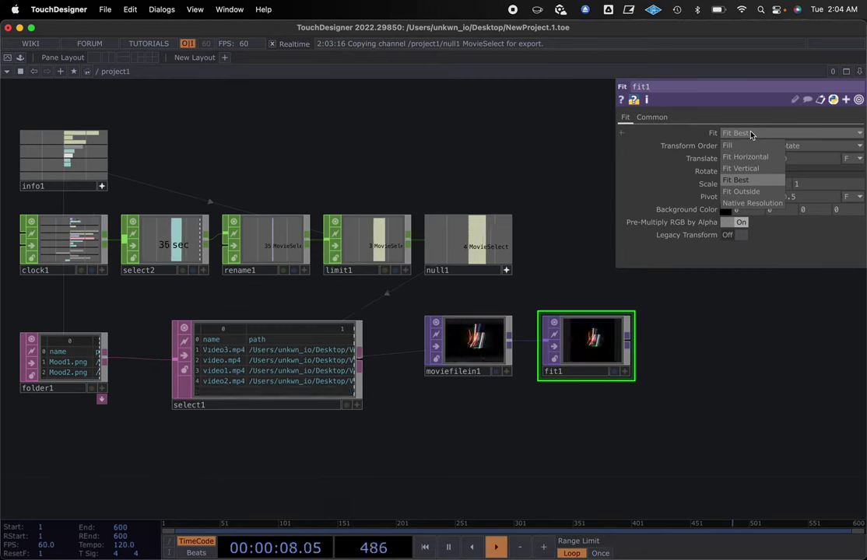
pyautogui.click(747, 192)
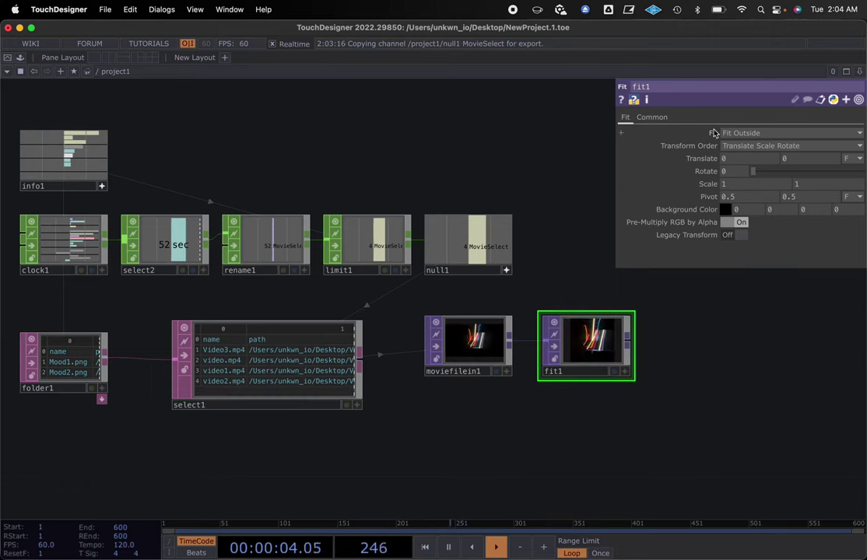
pyautogui.click(648, 117)
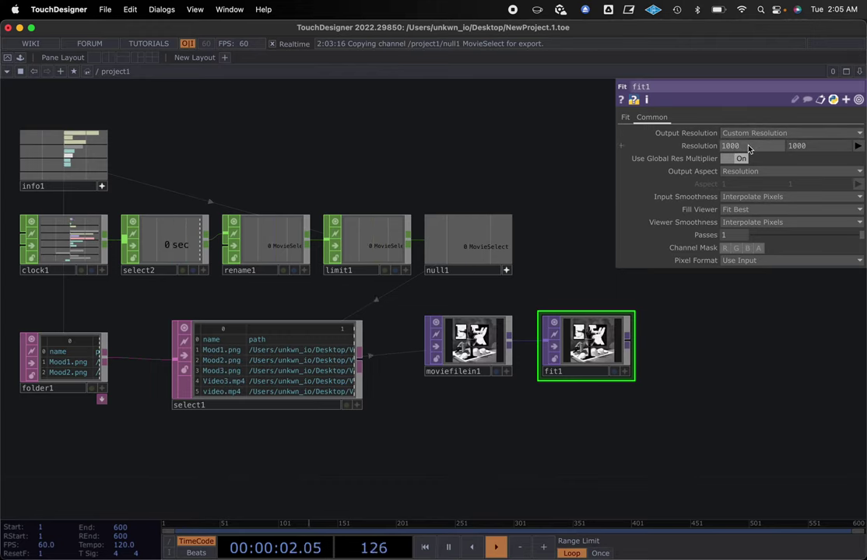
# Step: Give fit1 a Custom Resolution output of 1920 by 1080
pyautogui.click(801, 134)
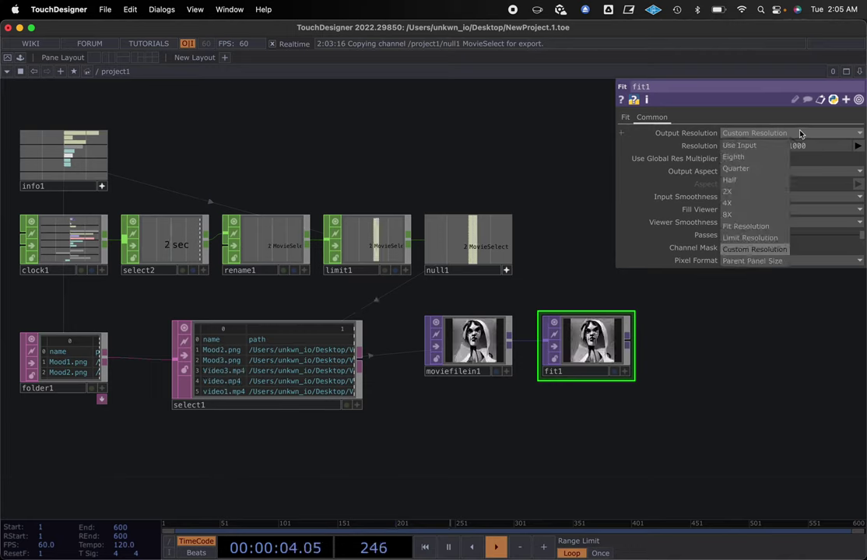
pyautogui.click(746, 251)
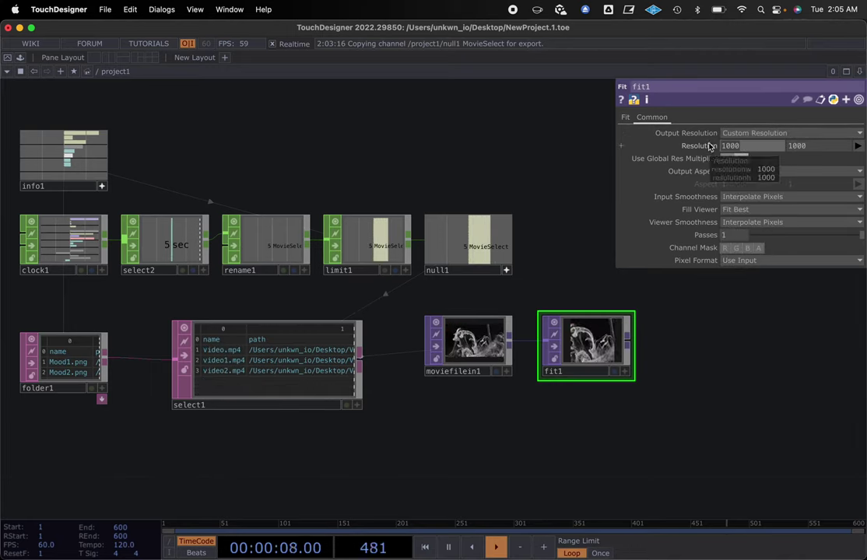
pyautogui.write('1920')
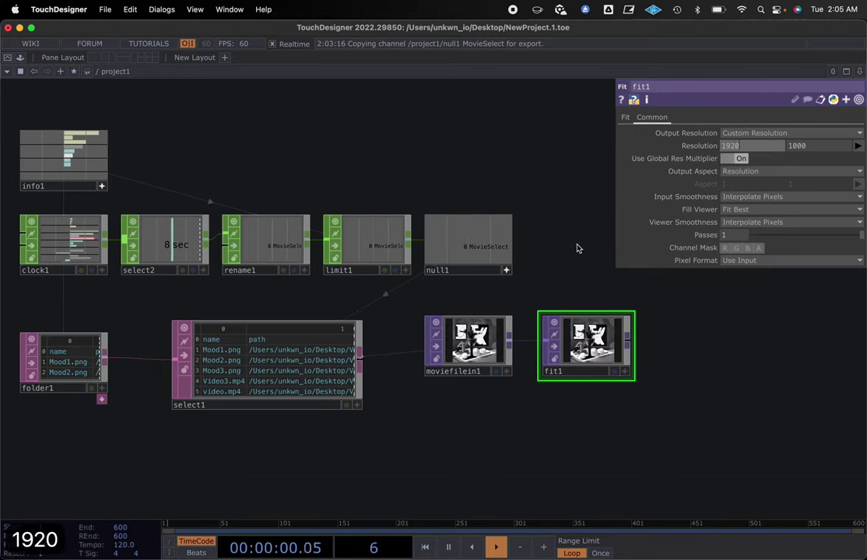
pyautogui.click(788, 147)
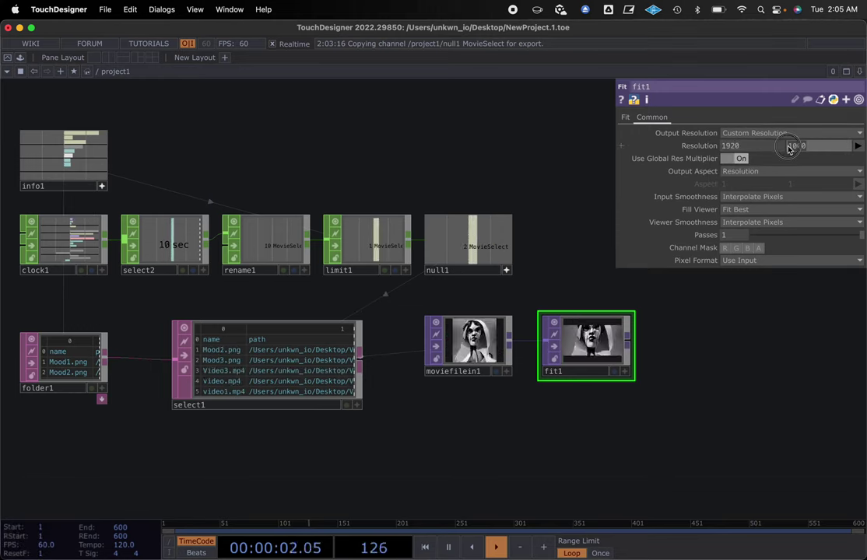
pyautogui.write('1080')
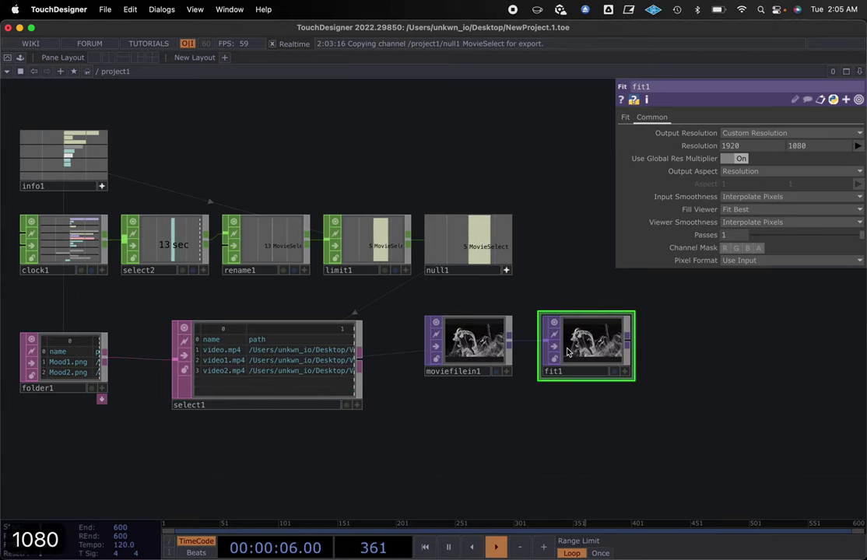
pyautogui.scroll(4, 580, 351)
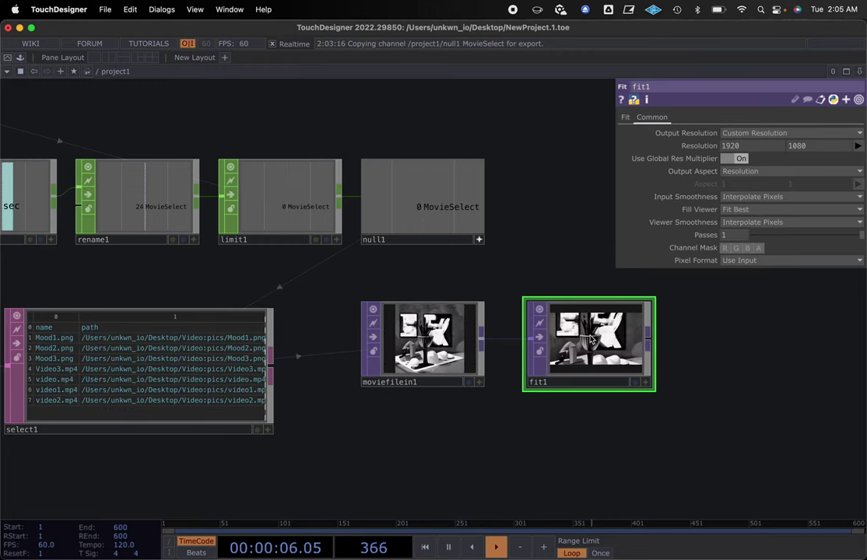
pyautogui.scroll(-3, 592, 340)
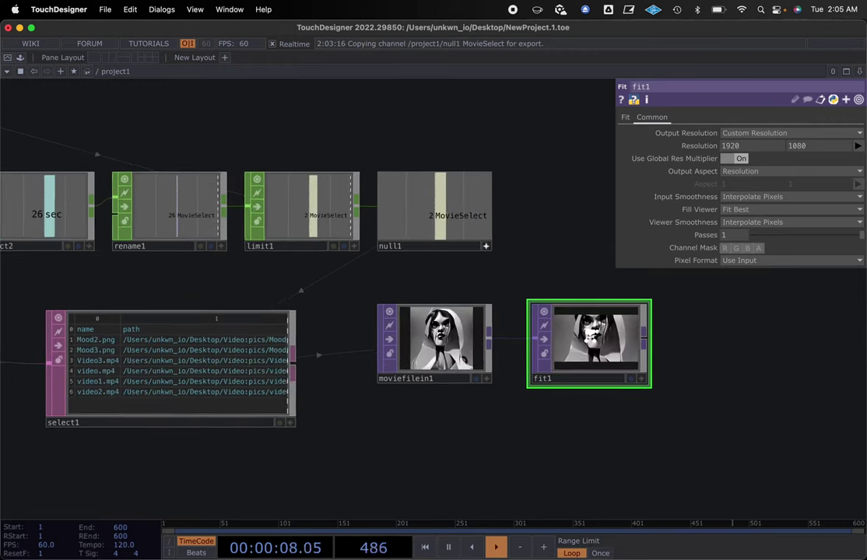
pyautogui.scroll(-2, 591, 340)
pyautogui.scroll(1, 592, 343)
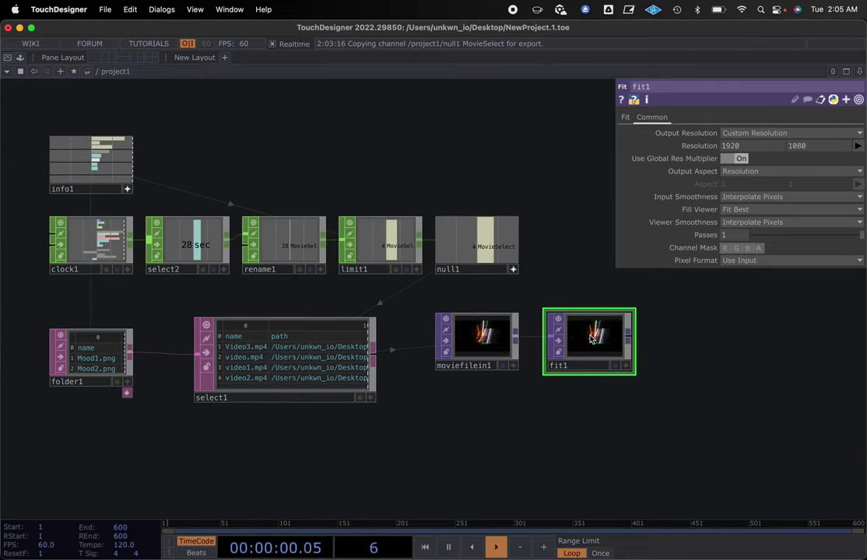
pyautogui.click(615, 368)
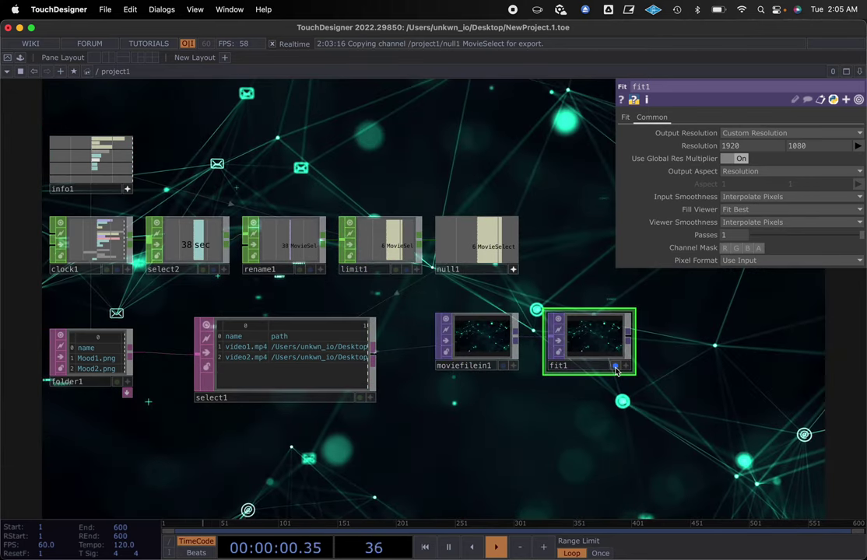
pyautogui.click(616, 366)
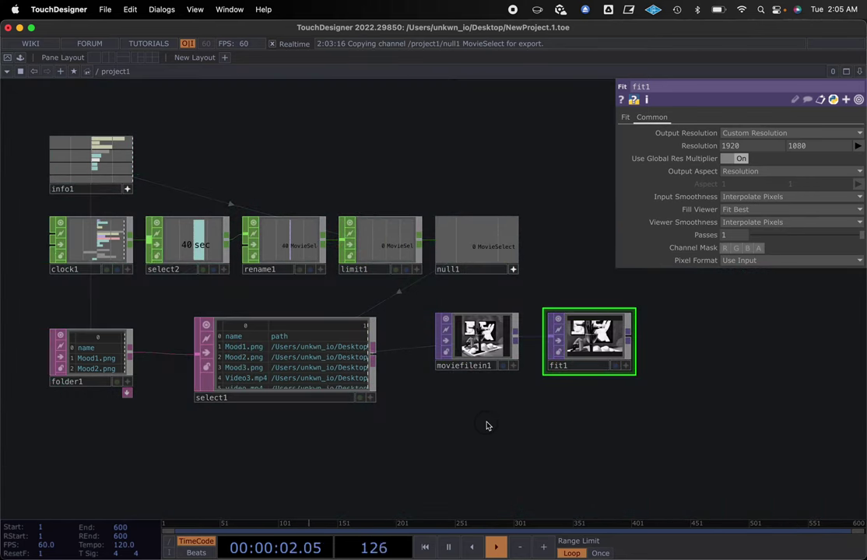
pyautogui.scroll(-2, 490, 428)
pyautogui.moveTo(449, 401); pyautogui.dragTo(414, 395)
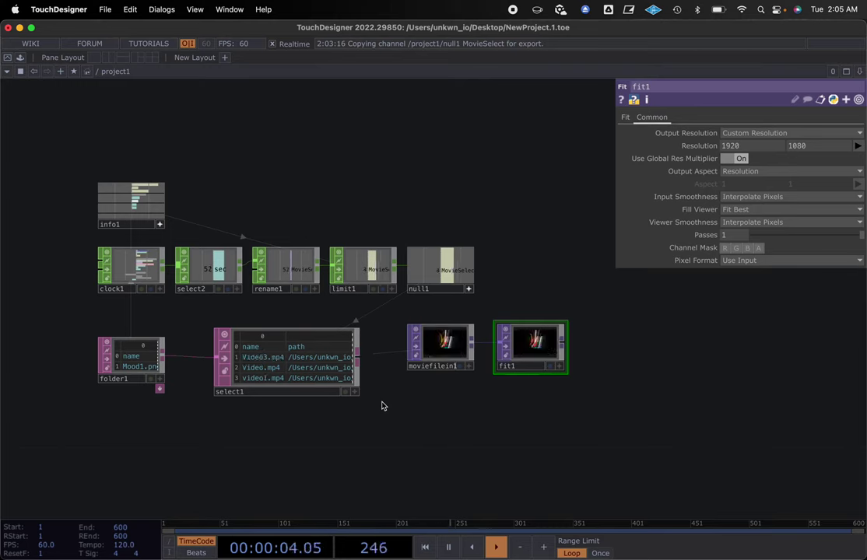
# Step: Step up to root and back into project1, then box-select every node from info1 to fit1
pyautogui.press('u')
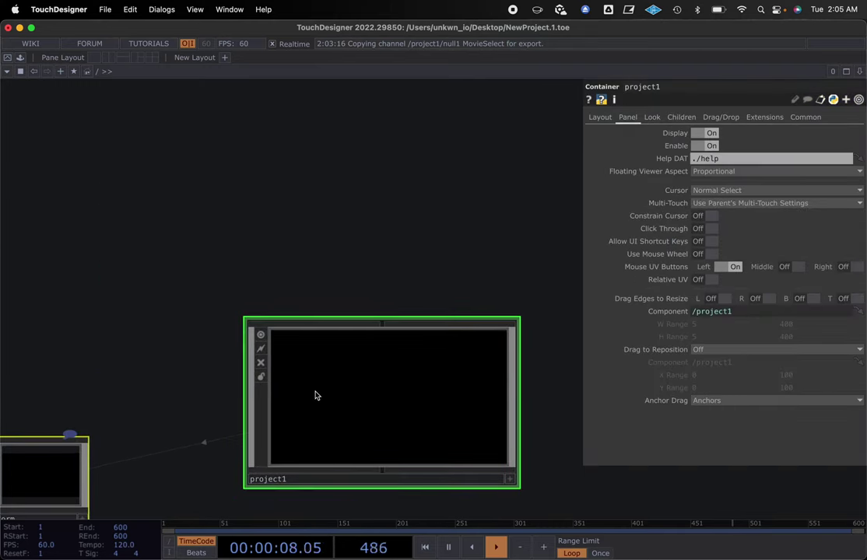
pyautogui.press('i')
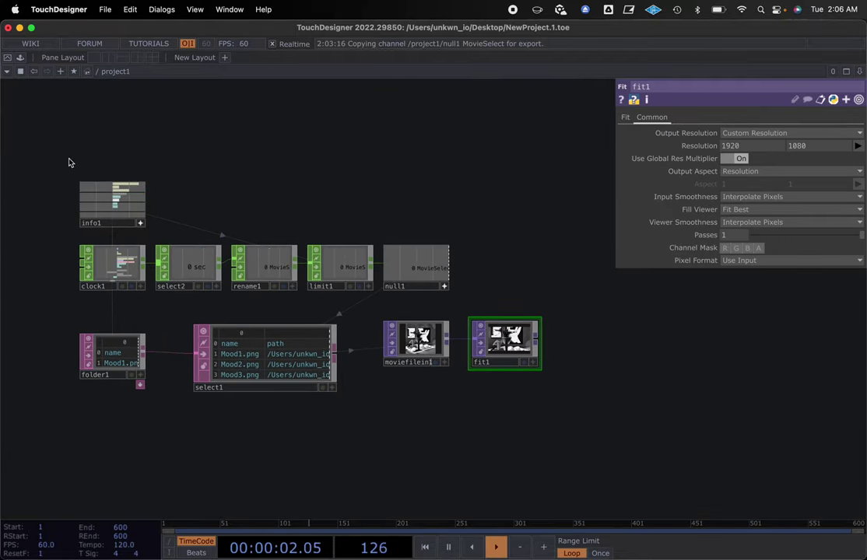
pyautogui.moveTo(44, 145); pyautogui.dragTo(577, 473)
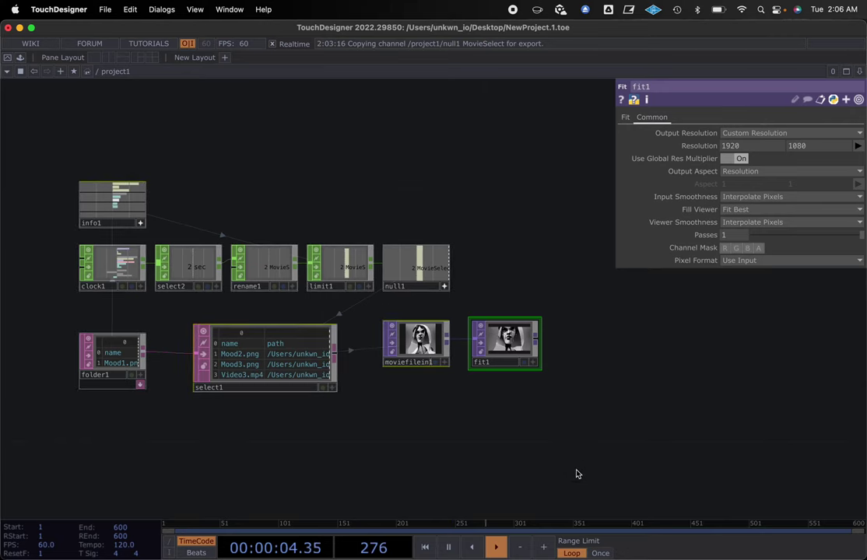
# Step: Collapse the selected project1 nodes into a single Base COMP, base1
pyautogui.rightClick(385, 410)
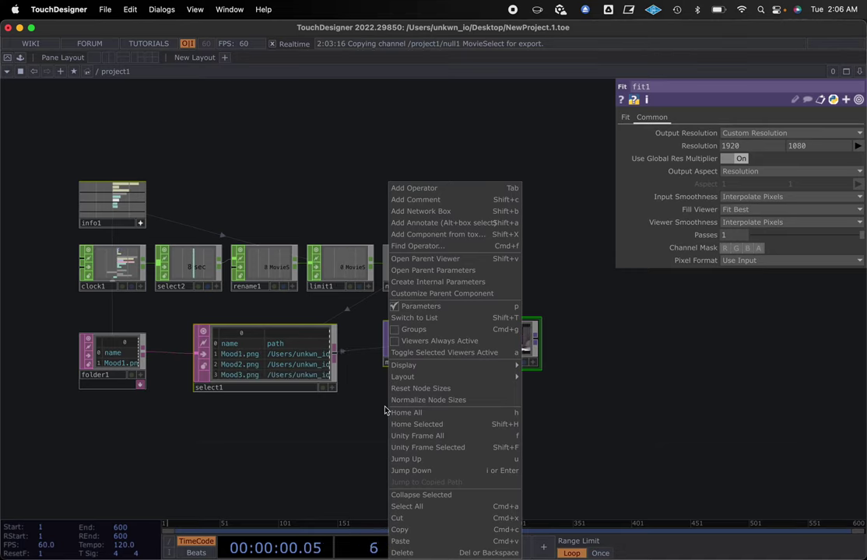
pyautogui.click(430, 496)
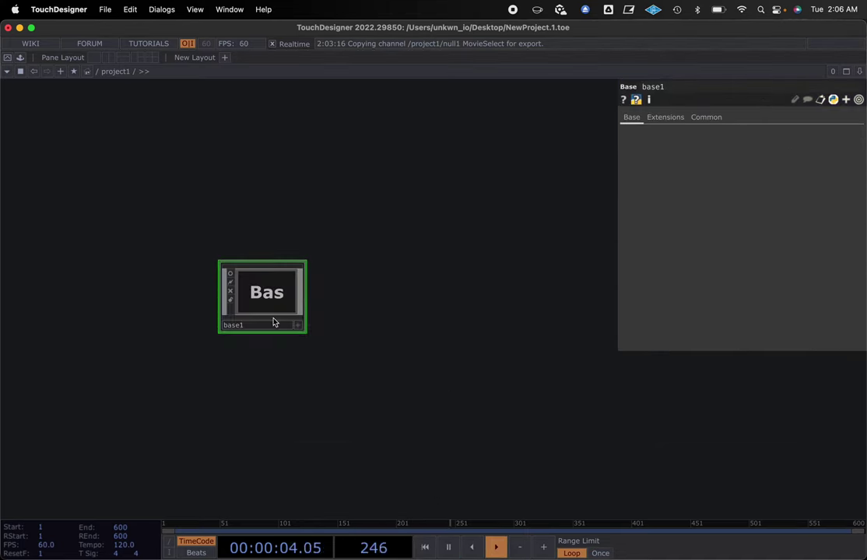
pyautogui.click(231, 276)
pyautogui.click(231, 276)
pyautogui.scroll(3, 267, 296)
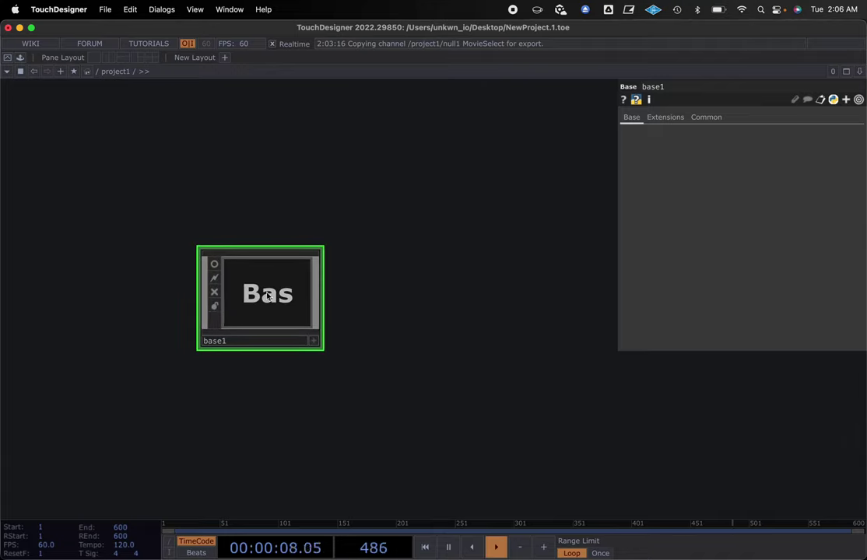
# Step: Rename base1 to 'MoviePlayer' and toggle its live viewer
pyautogui.click(226, 341)
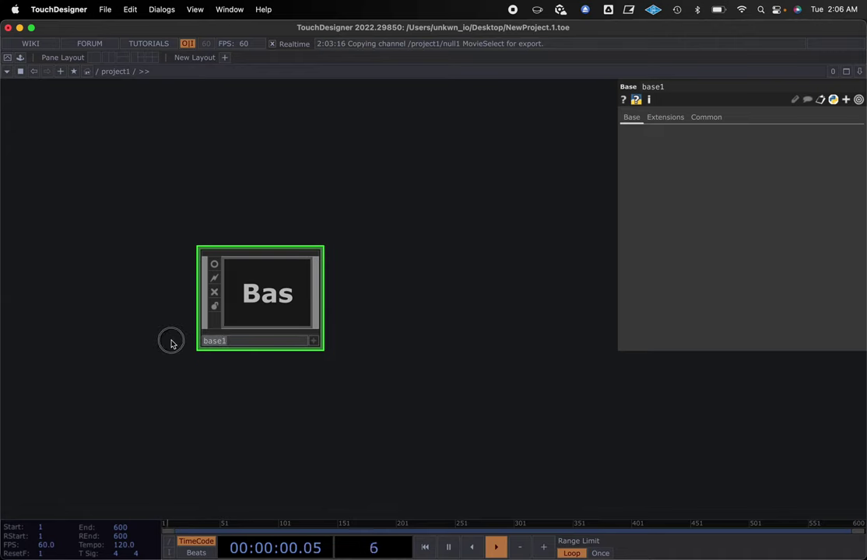
pyautogui.write('Movie')
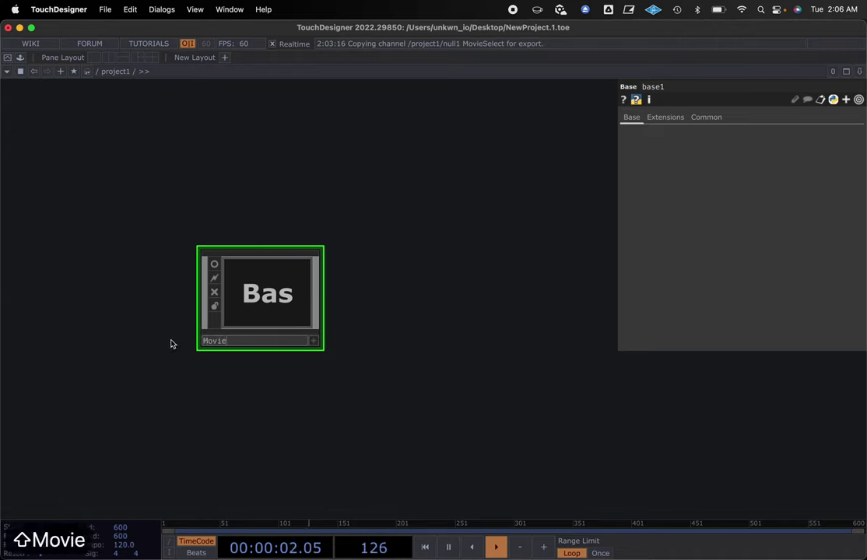
pyautogui.write('Player')
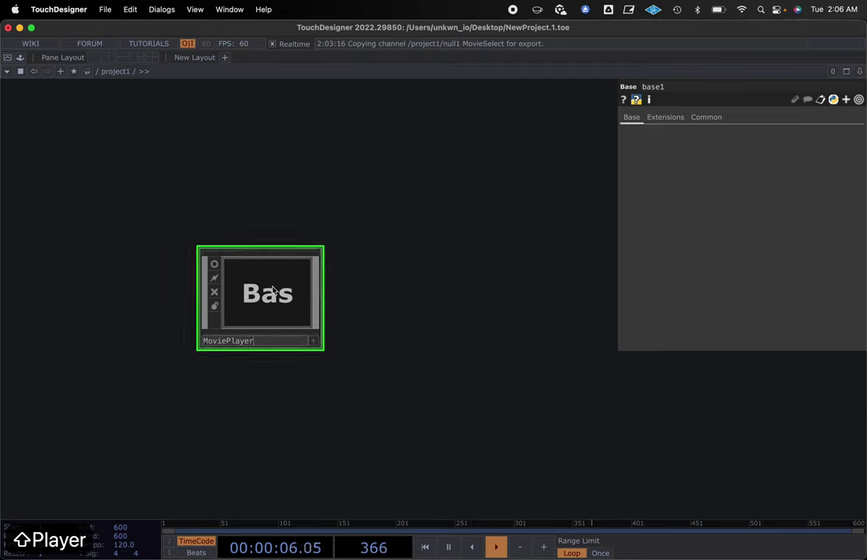
pyautogui.press('Return')
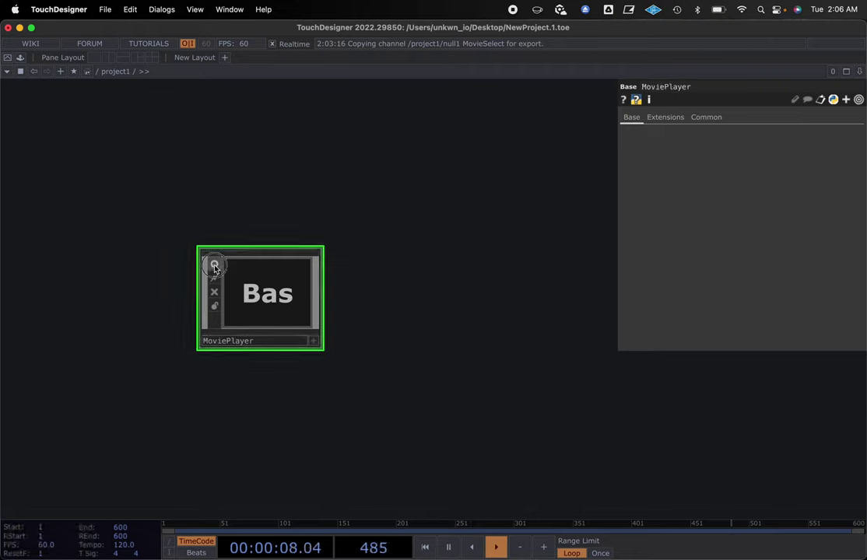
pyautogui.click(215, 265)
pyautogui.click(215, 266)
pyautogui.click(215, 265)
pyautogui.click(215, 266)
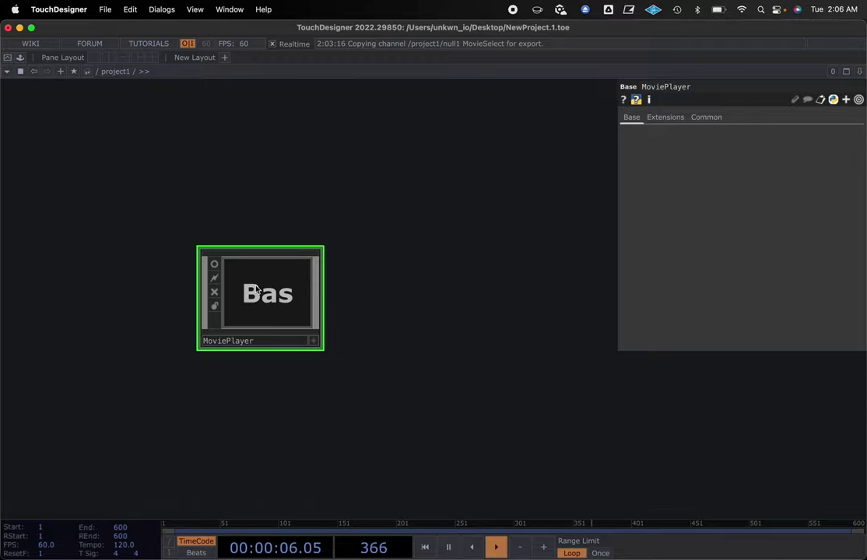
# Step: Inside MoviePlayer, remove the Oculus Rift TOP accidentally added after fit1
pyautogui.press('i')
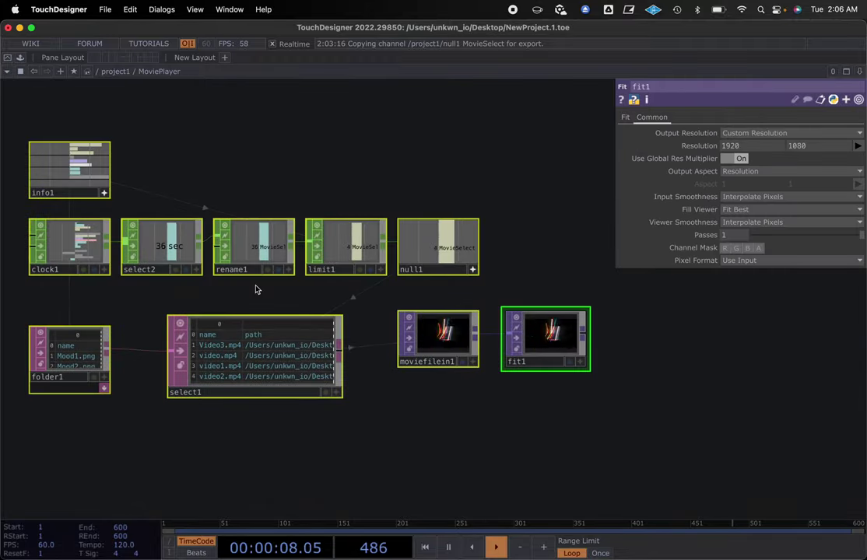
pyautogui.moveTo(655, 361); pyautogui.dragTo(604, 335)
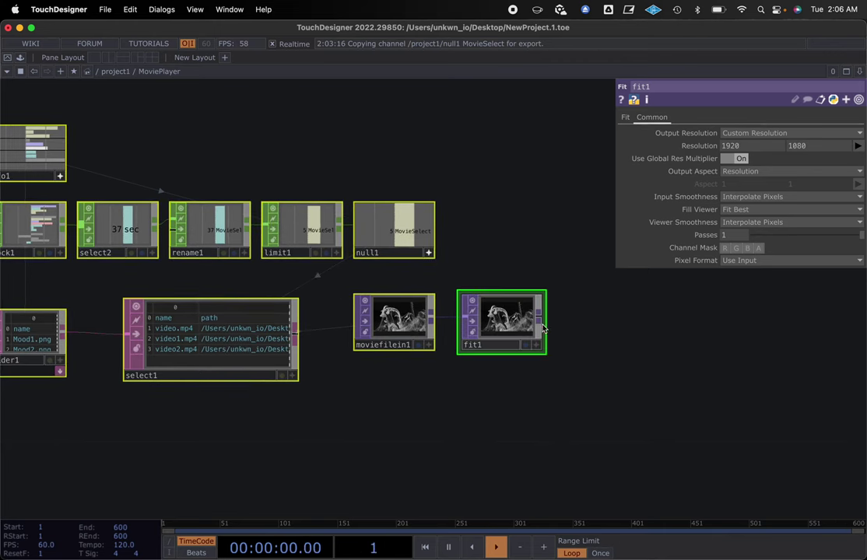
pyautogui.click(539, 320)
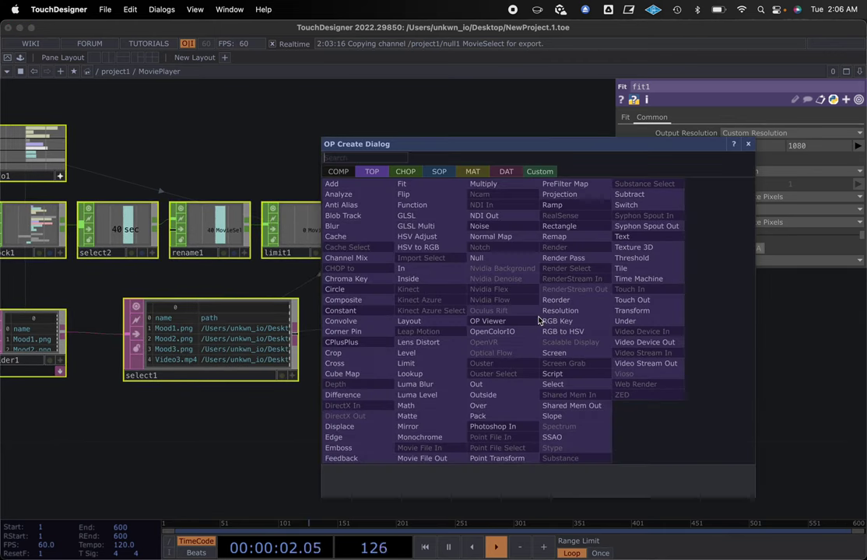
pyautogui.click(541, 321)
pyautogui.click(679, 325)
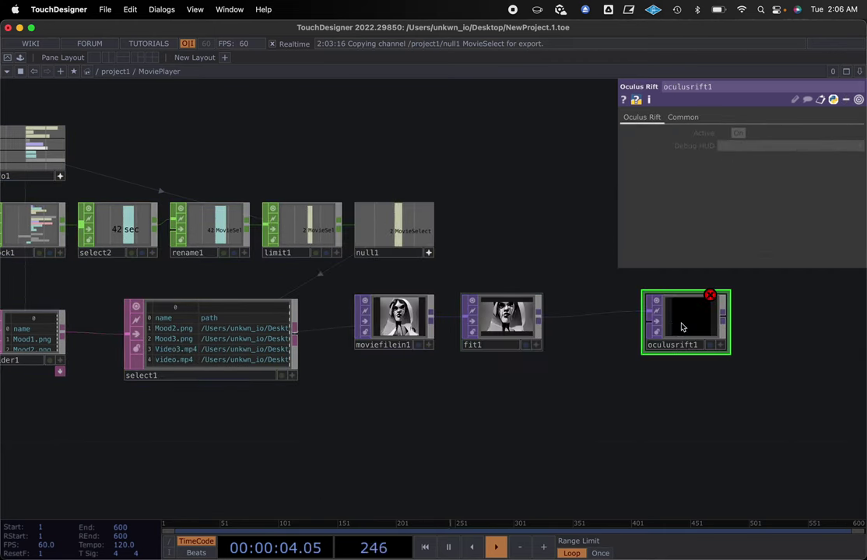
pyautogui.moveTo(681, 383); pyautogui.dragTo(606, 383)
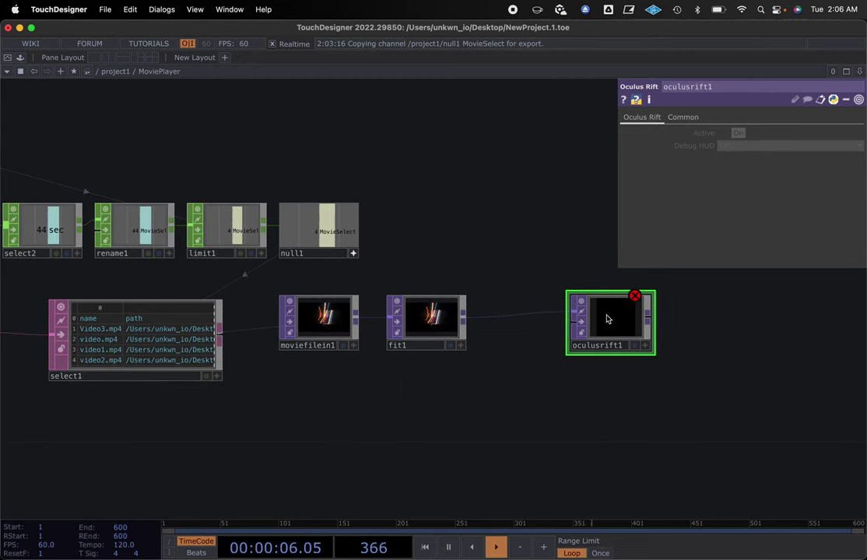
pyautogui.press('BackSpace')
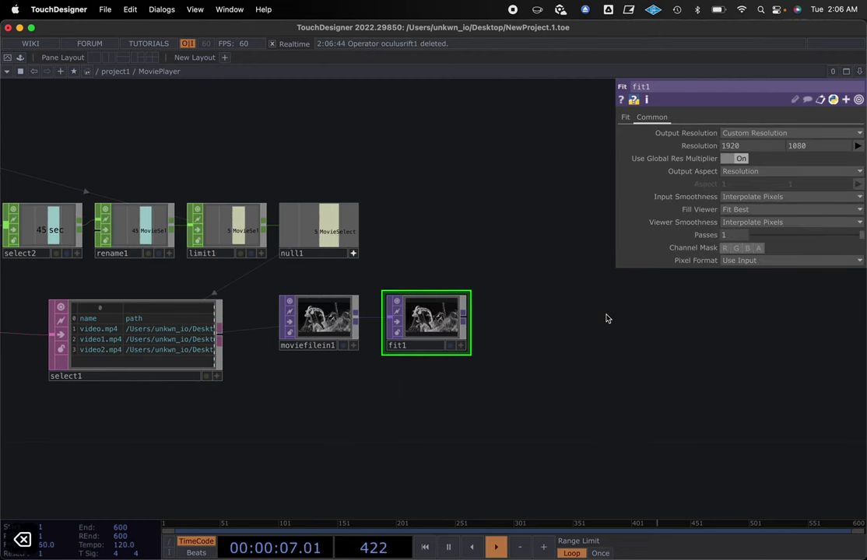
# Step: Add a Null TOP after fit1 and name it 'BG'
pyautogui.click(462, 321)
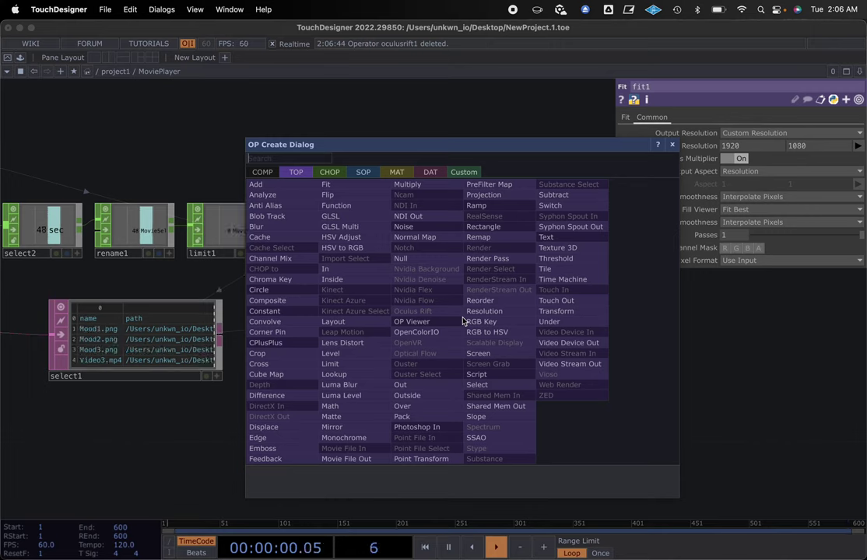
pyautogui.click(403, 258)
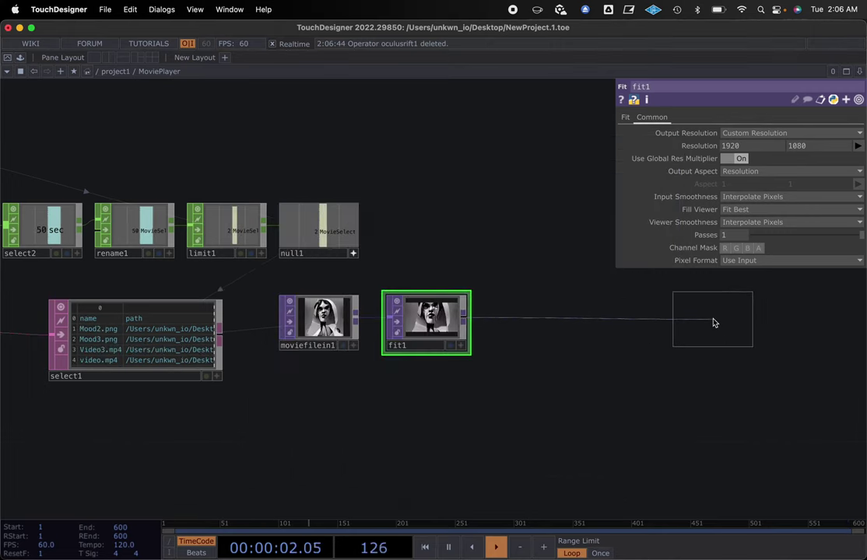
pyautogui.click(712, 323)
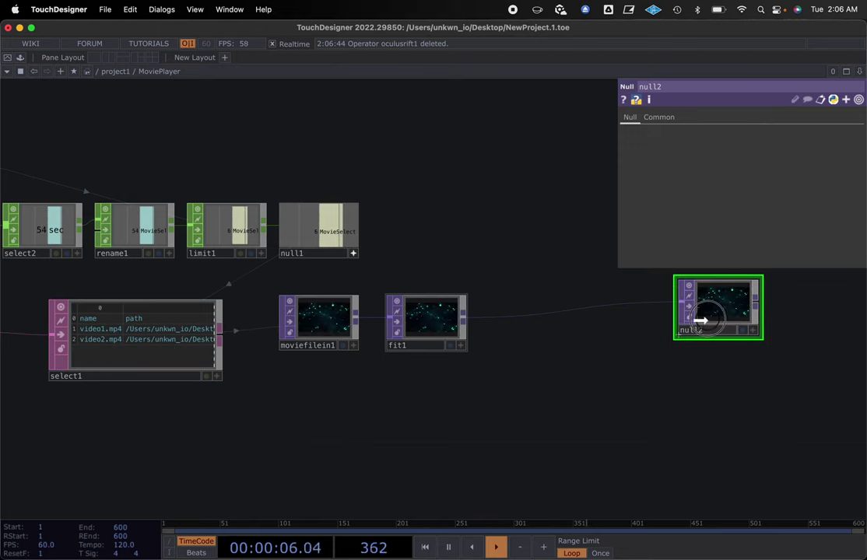
pyautogui.moveTo(701, 320); pyautogui.dragTo(709, 325)
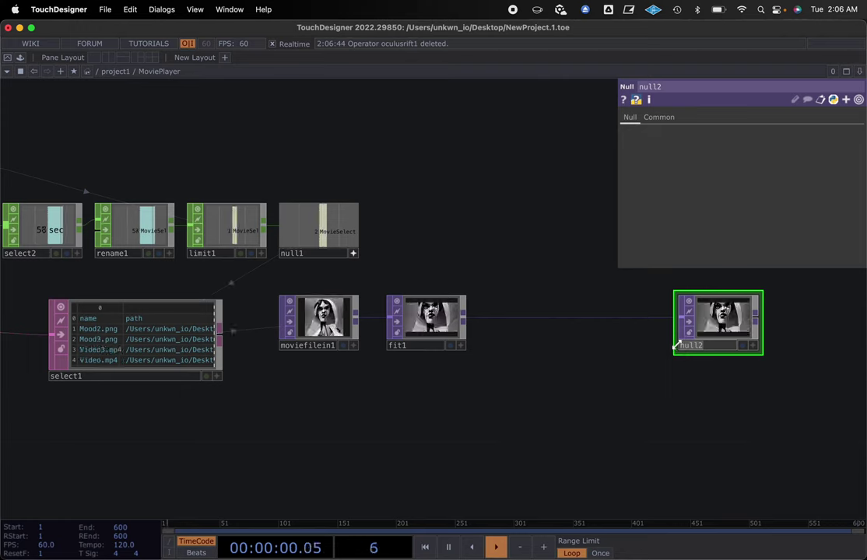
pyautogui.write('BG')
pyautogui.press('Return')
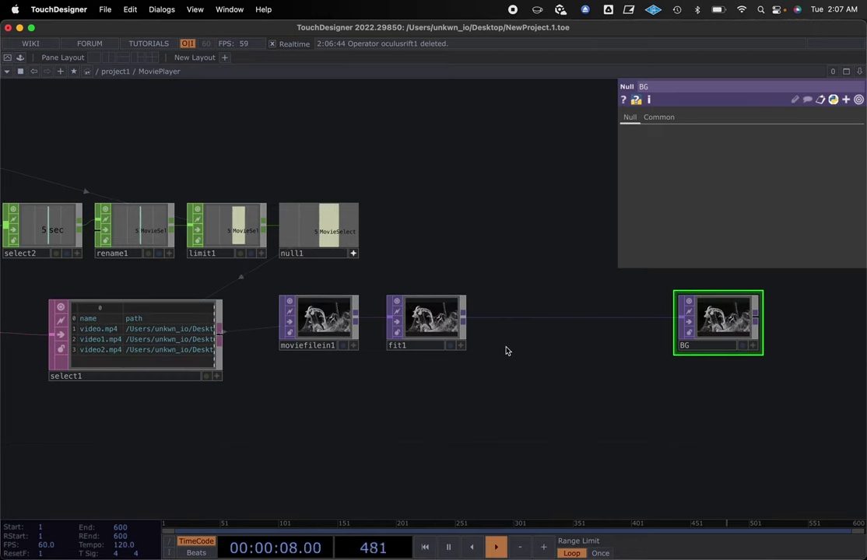
# Step: Add an Out TOP, out1, wired as fit1 → BG → out1, aligned beside BG
pyautogui.rightClick(463, 320)
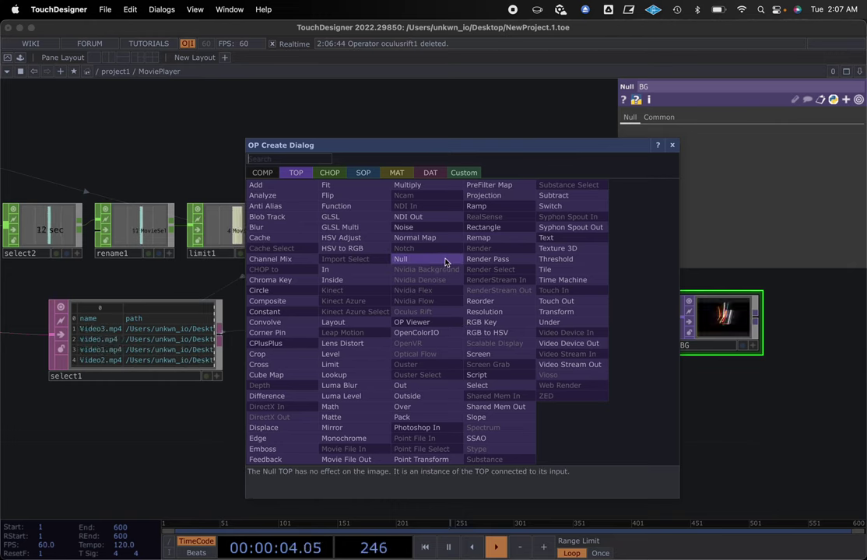
pyautogui.click(425, 386)
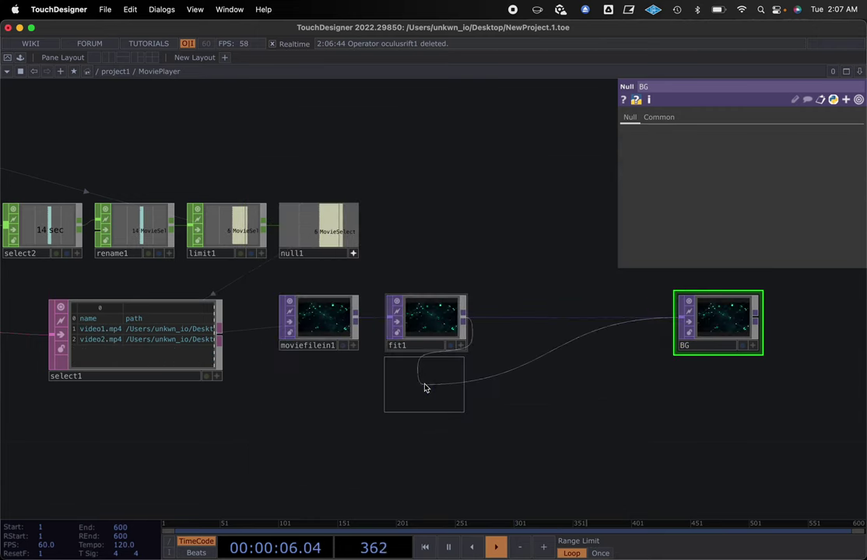
pyautogui.click(720, 396)
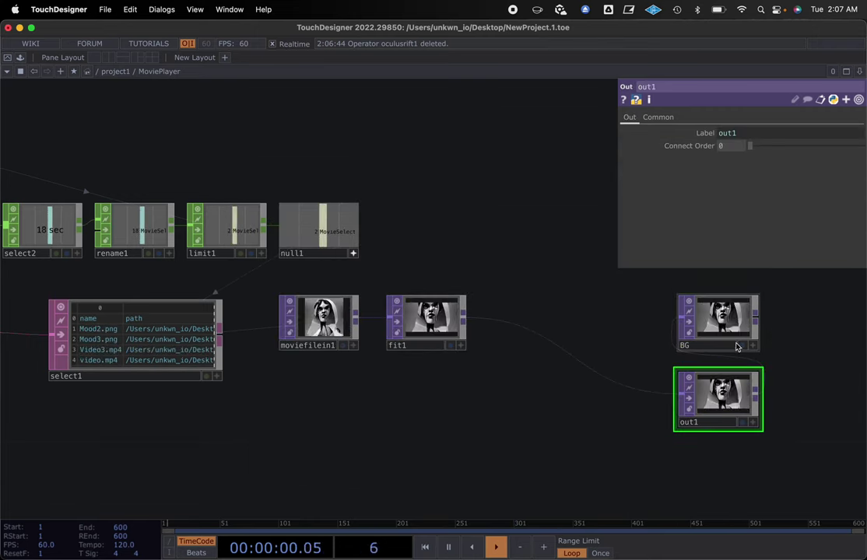
pyautogui.moveTo(762, 317); pyautogui.dragTo(626, 387)
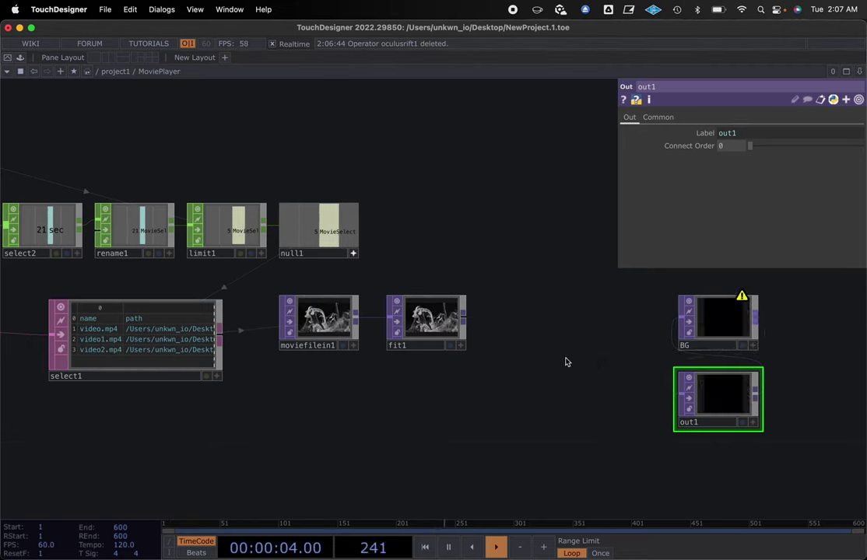
pyautogui.moveTo(463, 323); pyautogui.dragTo(597, 315)
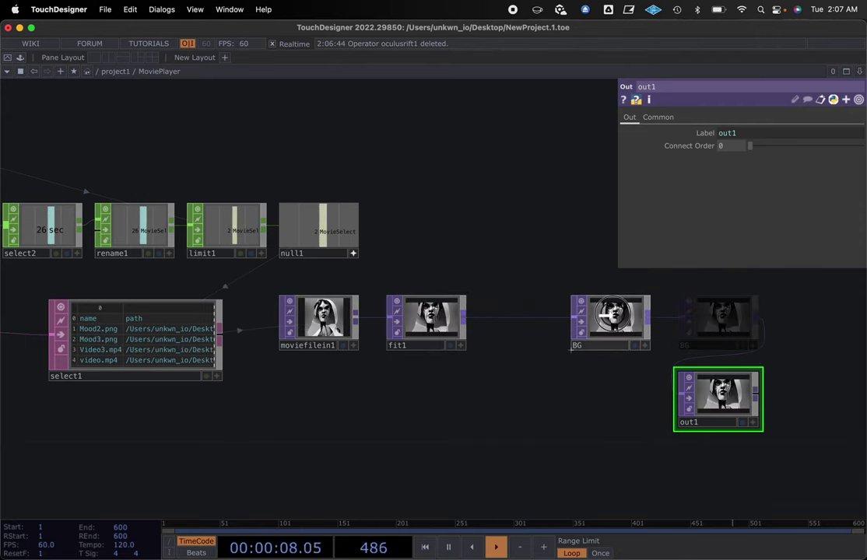
pyautogui.moveTo(700, 400); pyautogui.dragTo(700, 323)
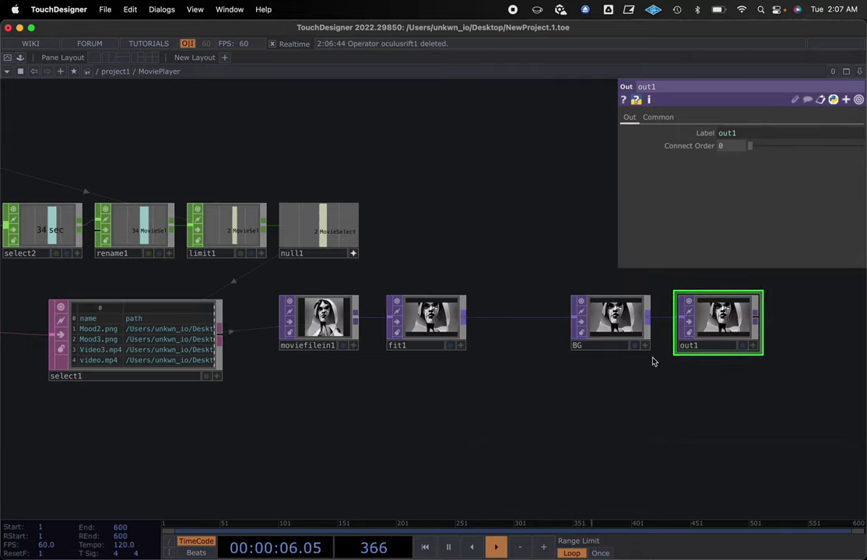
# Step: Turn on MoviePlayer's live viewer and confirm Common > Operator Viewer reads ./out1
pyautogui.scroll(-5, 439, 443)
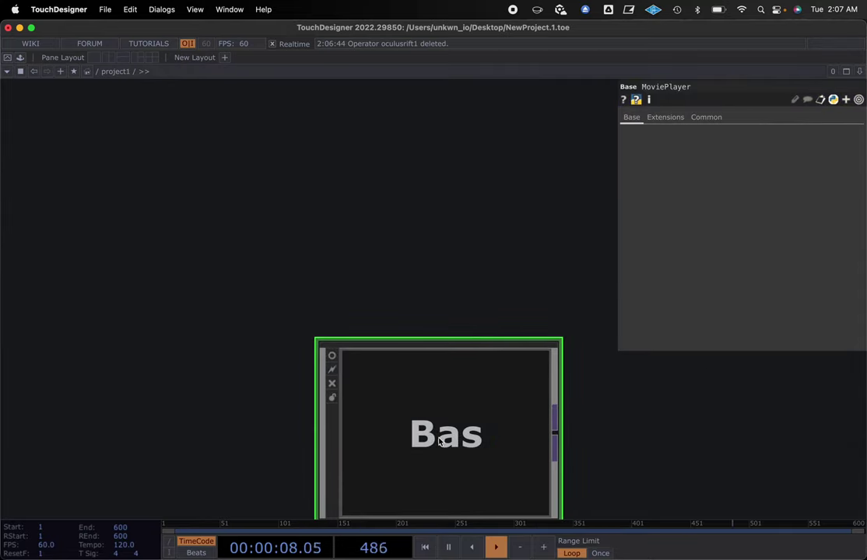
pyautogui.moveTo(635, 425); pyautogui.dragTo(593, 354)
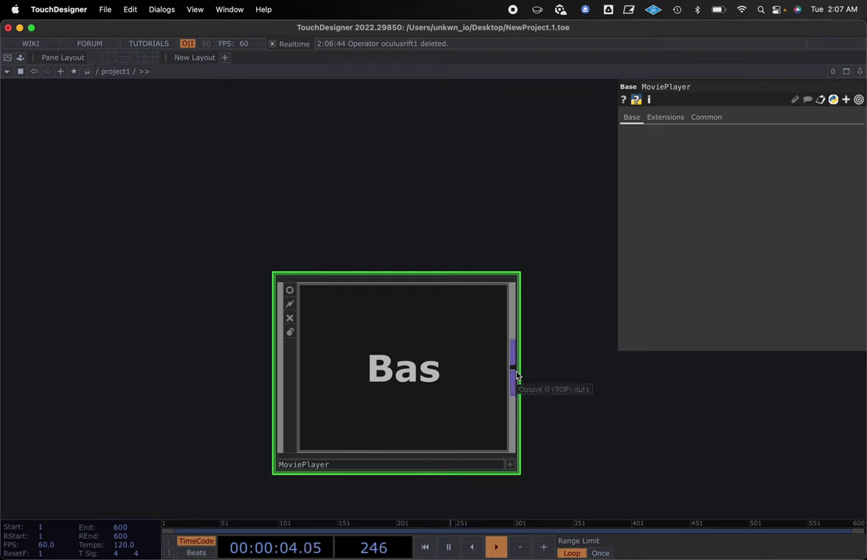
pyautogui.click(290, 292)
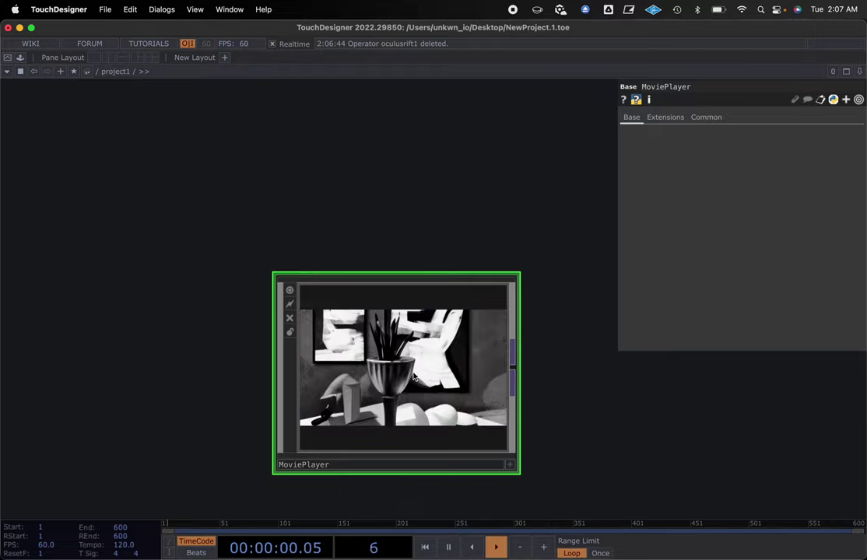
pyautogui.click(703, 118)
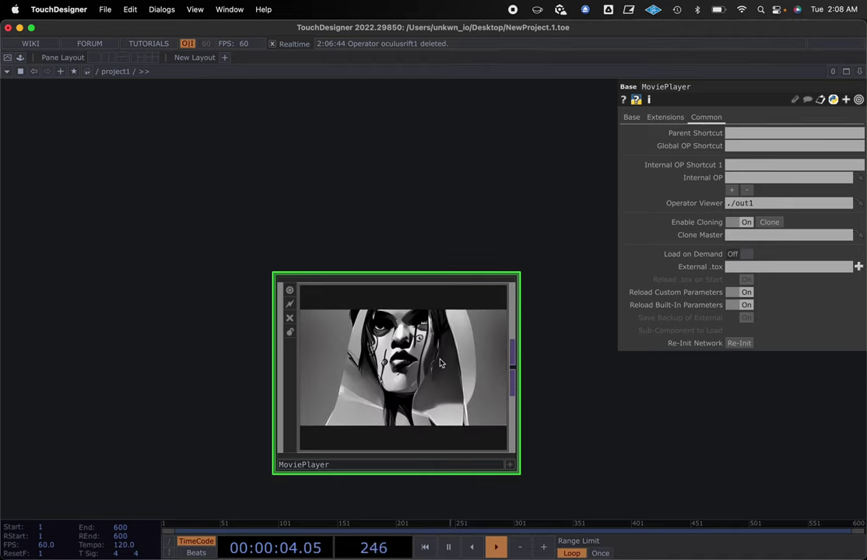
pyautogui.scroll(6, 440, 364)
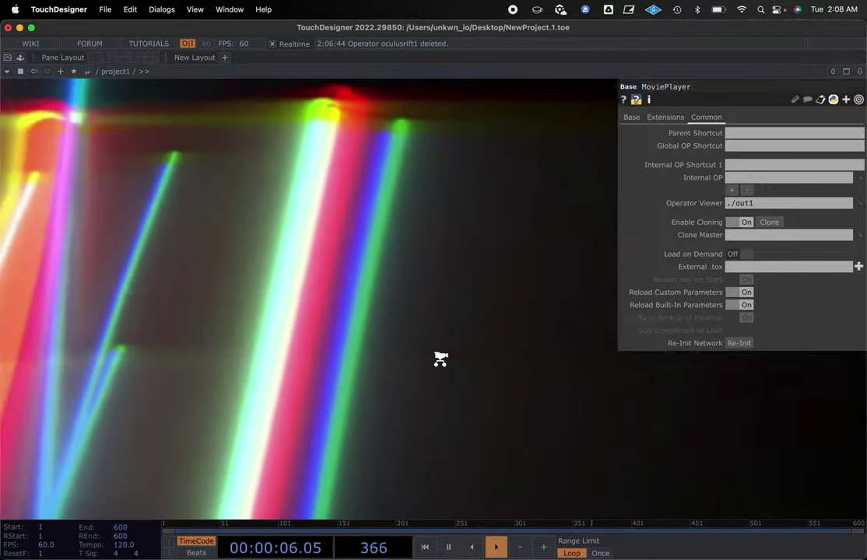
pyautogui.scroll(-1, 441, 359)
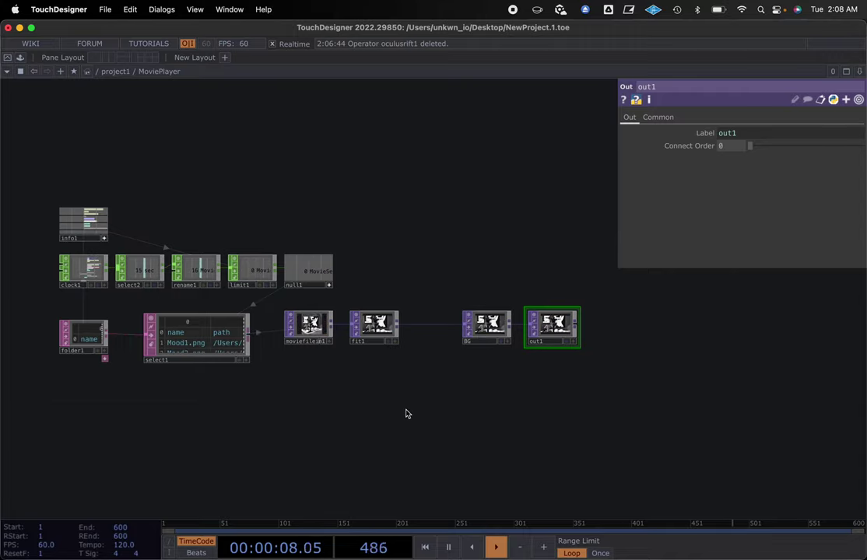
# Step: Set MoviePlayer's Operator Viewer to BG
pyautogui.press('u')
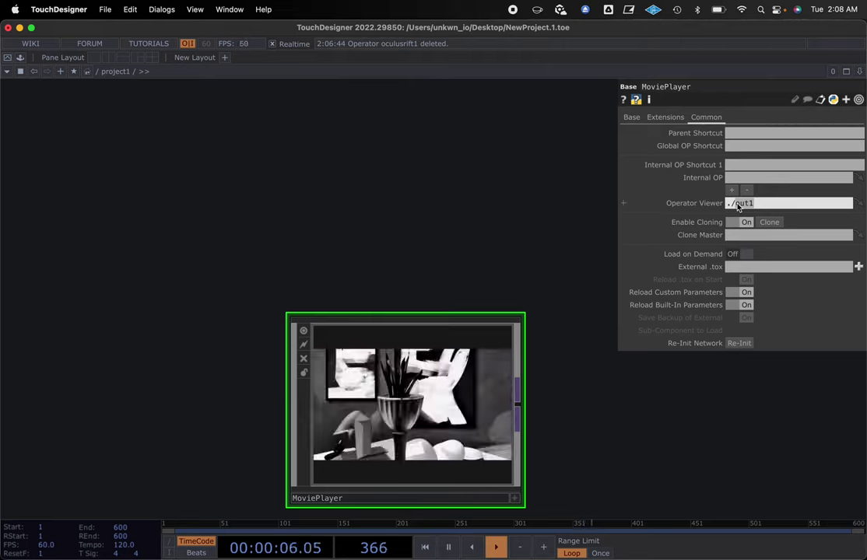
pyautogui.write('BG')
pyautogui.press('Return')
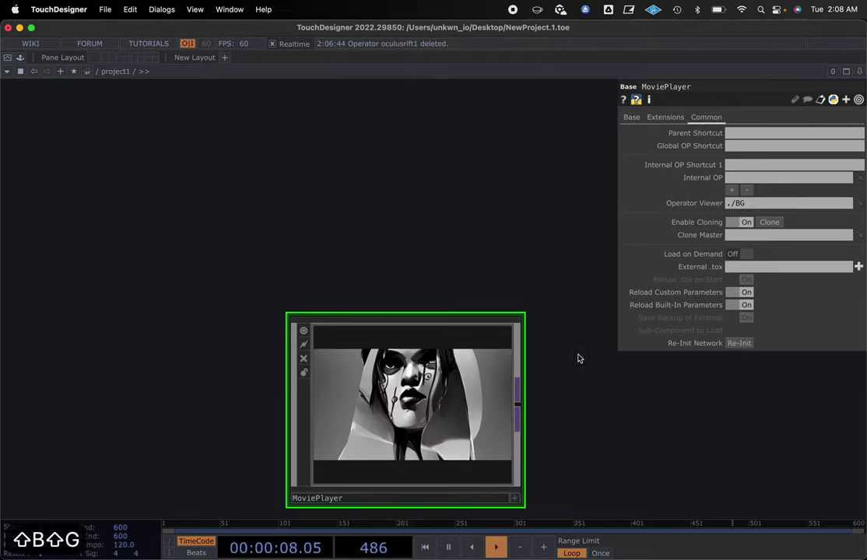
pyautogui.moveTo(569, 362); pyautogui.dragTo(556, 334)
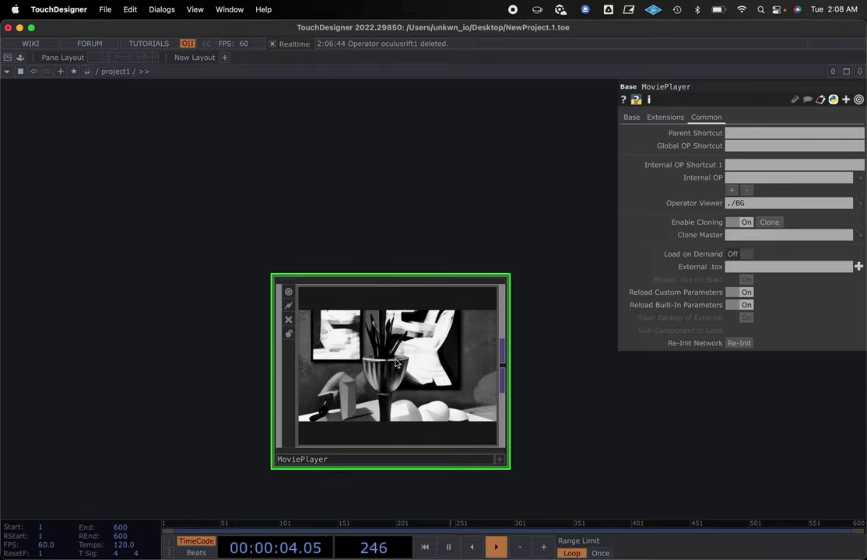
# Step: Delete out1 inside MoviePlayer, then go up and back into the component
pyautogui.press('i')
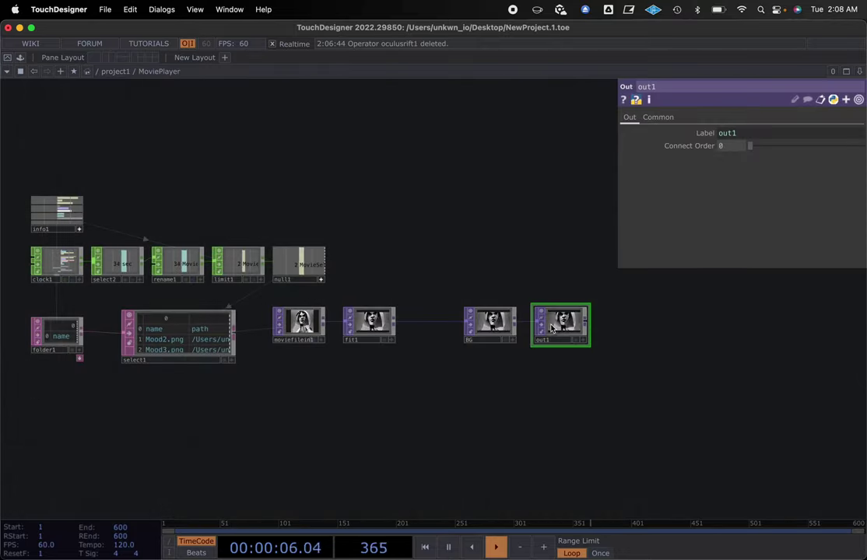
pyautogui.press('BackSpace')
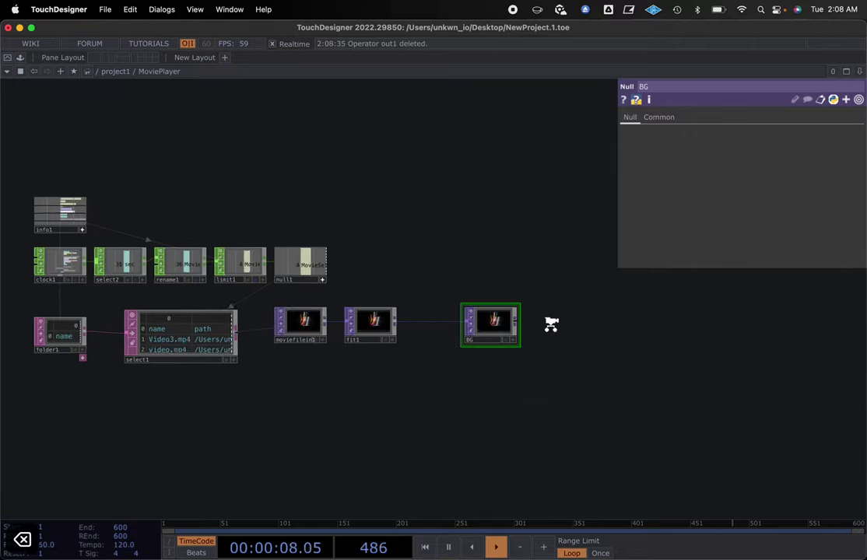
pyautogui.press('BackSpace')
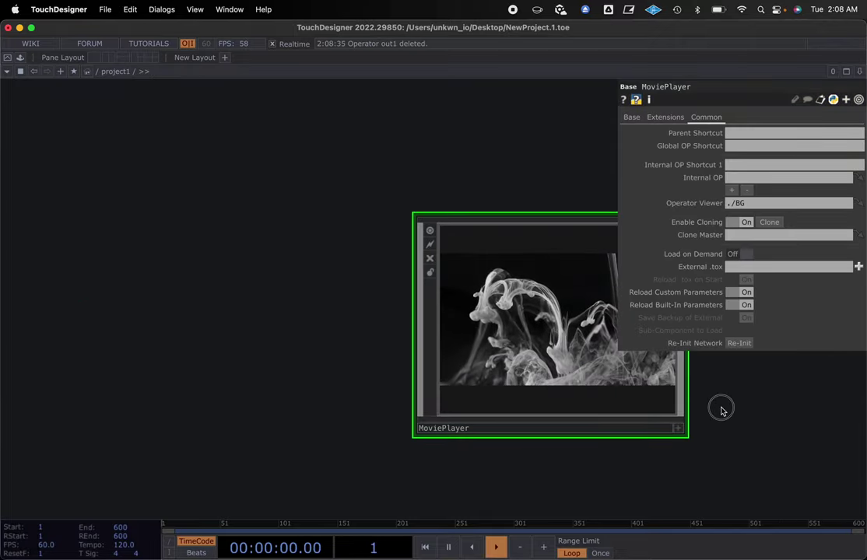
pyautogui.moveTo(720, 408); pyautogui.dragTo(587, 398)
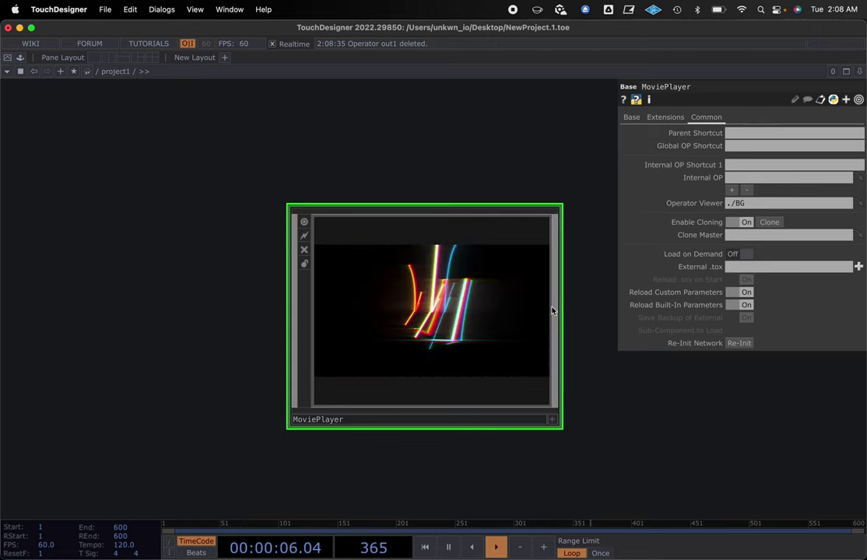
pyautogui.moveTo(553, 311); pyautogui.dragTo(419, 330)
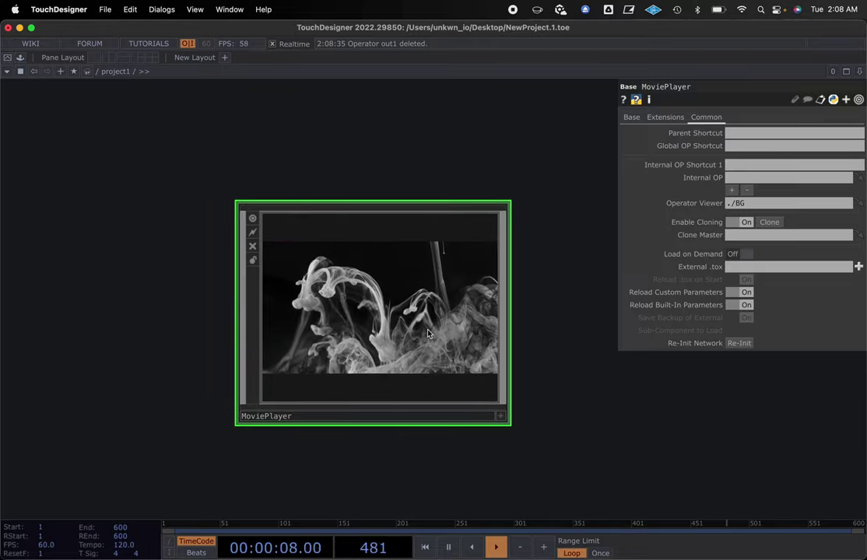
pyautogui.press('i')
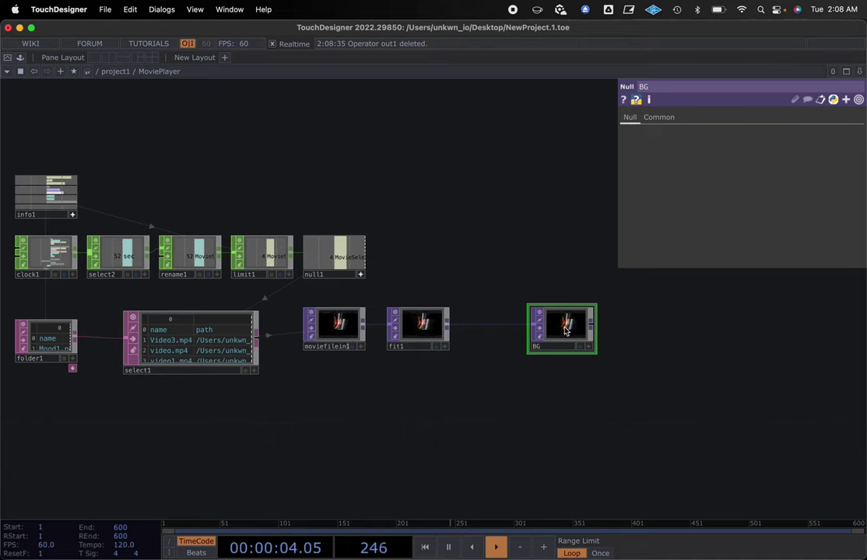
# Step: Make folder1 list images only (All Extensions off, Image Extensions on), then check limit1's range
pyautogui.scroll(-1, 566, 331)
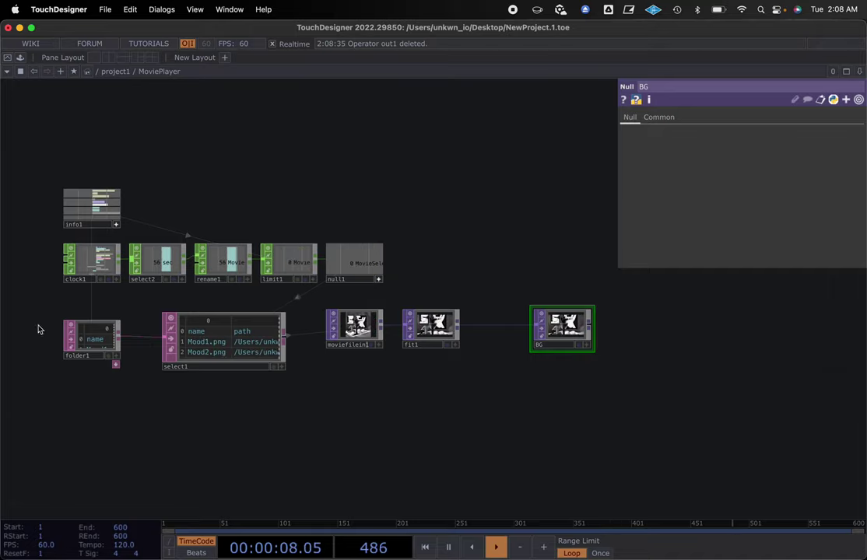
pyautogui.moveTo(316, 389); pyautogui.dragTo(378, 387)
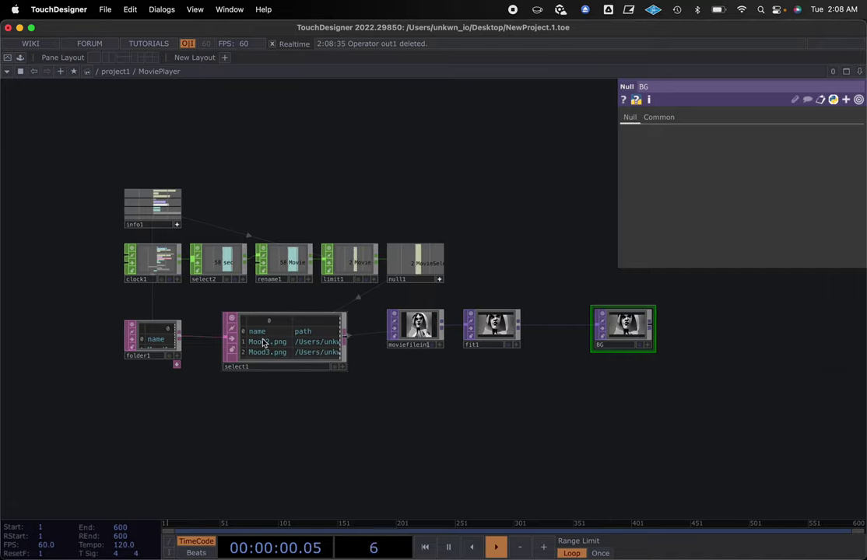
pyautogui.scroll(3, 270, 348)
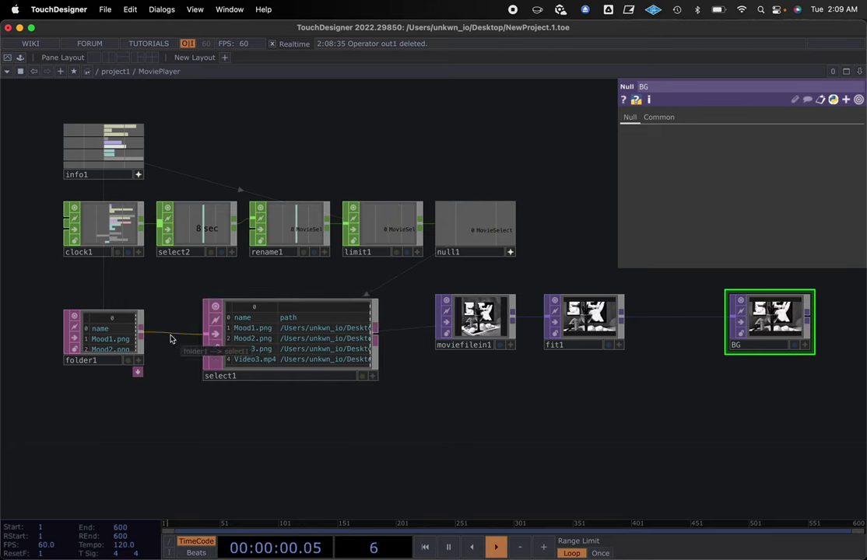
pyautogui.click(100, 343)
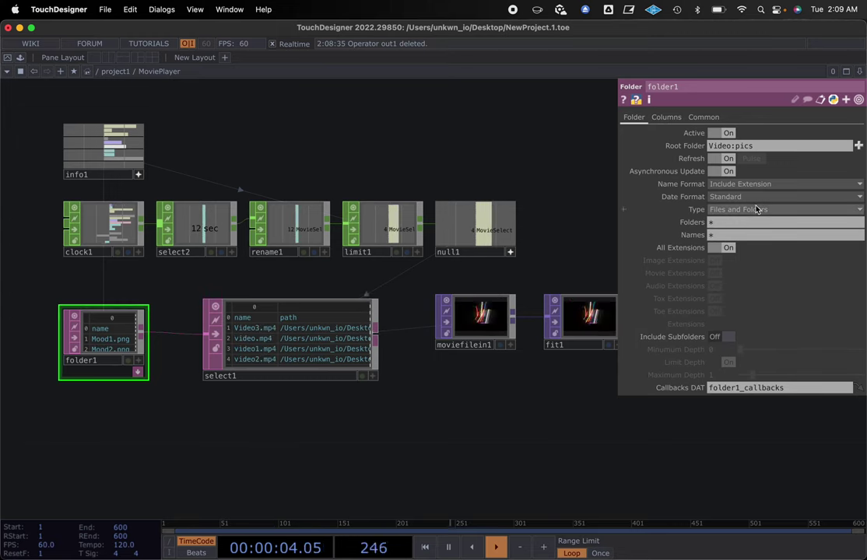
pyautogui.click(728, 248)
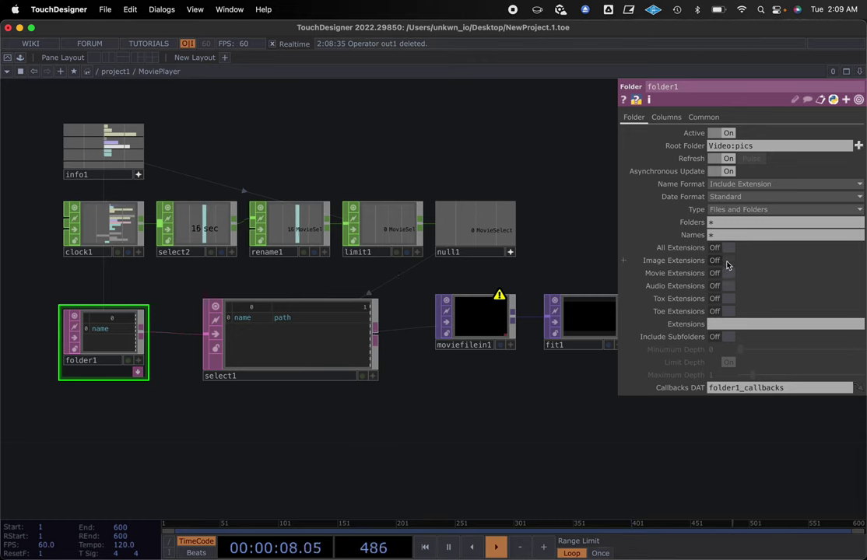
pyautogui.click(728, 263)
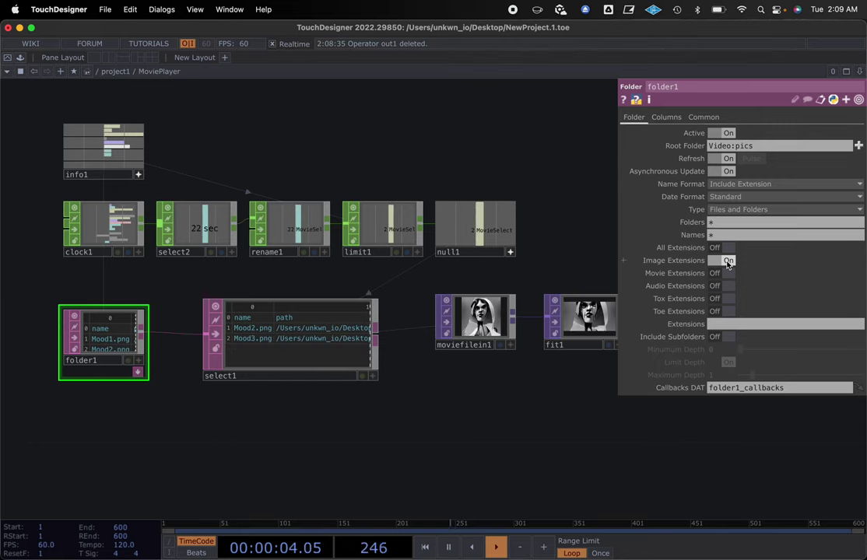
pyautogui.moveTo(566, 262); pyautogui.dragTo(523, 283)
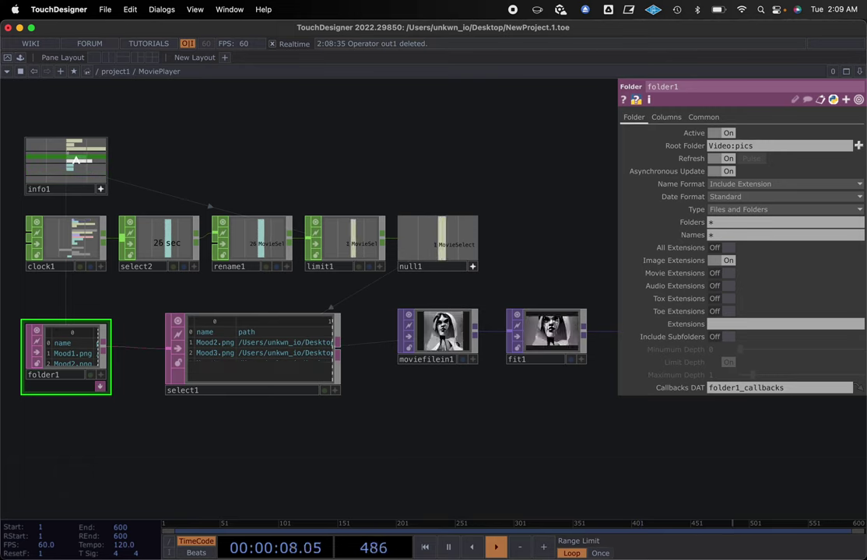
pyautogui.click(343, 242)
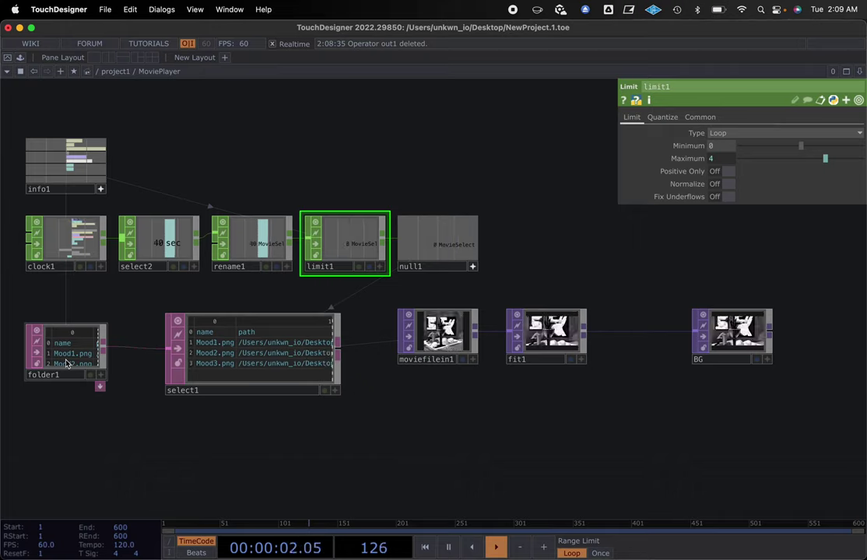
# Step: Switch folder1 from Image to Movie Extensions so the .mp4 clips play, then inspect info1
pyautogui.scroll(5, 87, 365)
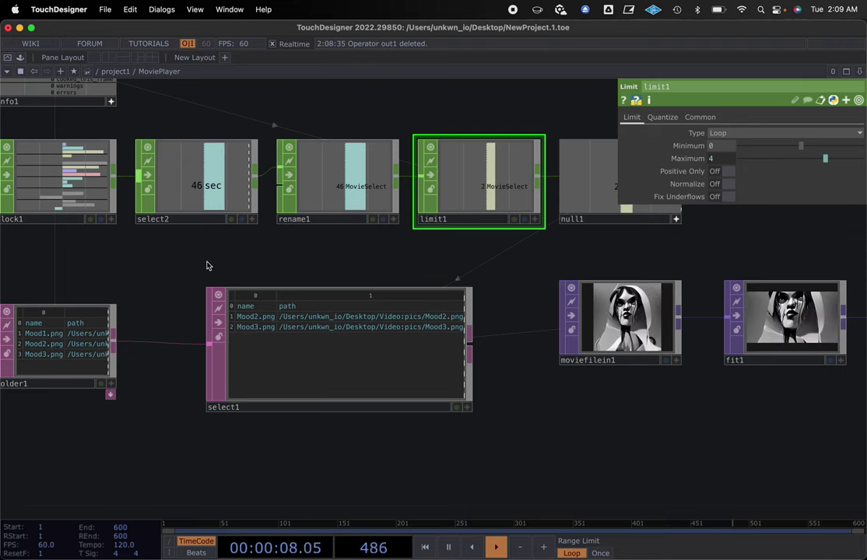
pyautogui.scroll(-2, 208, 263)
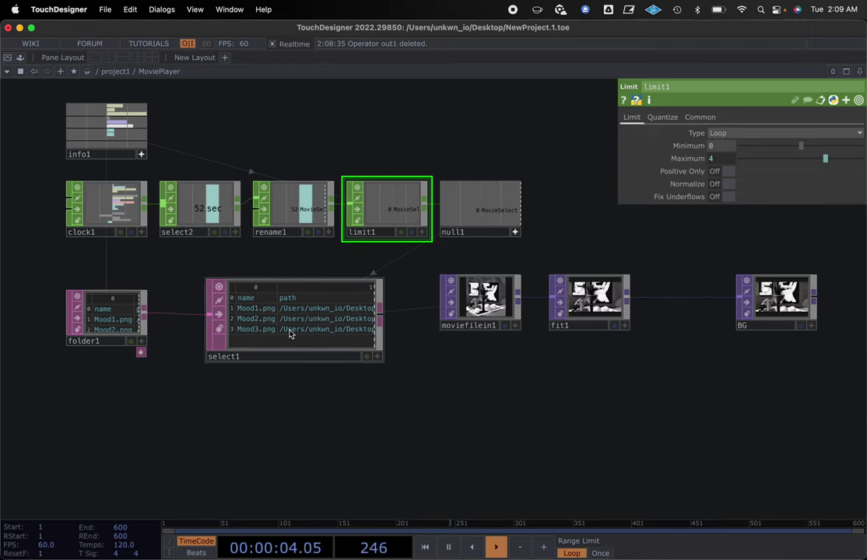
pyautogui.click(116, 329)
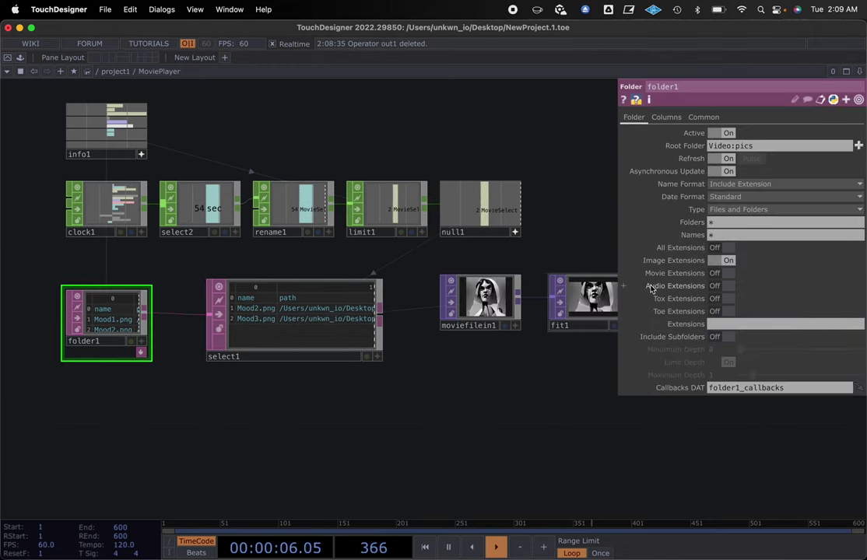
pyautogui.click(726, 261)
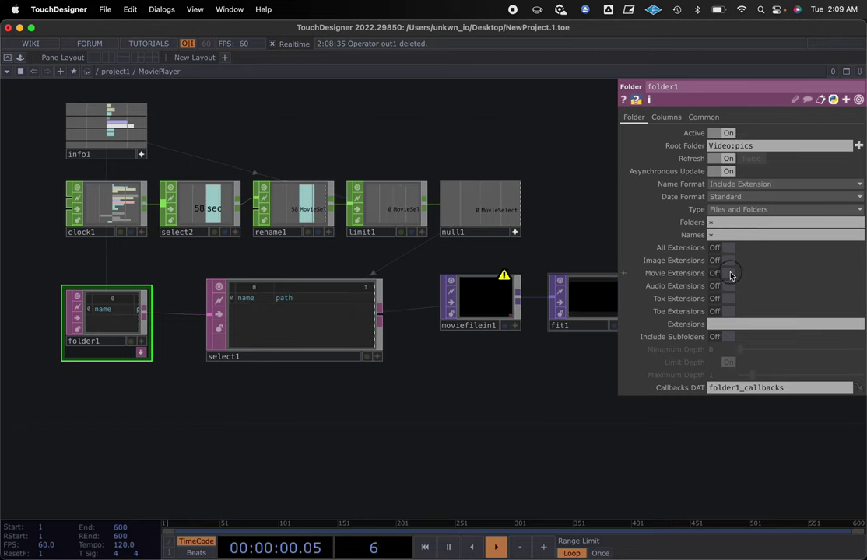
pyautogui.click(728, 273)
pyautogui.moveTo(522, 416); pyautogui.dragTo(463, 417)
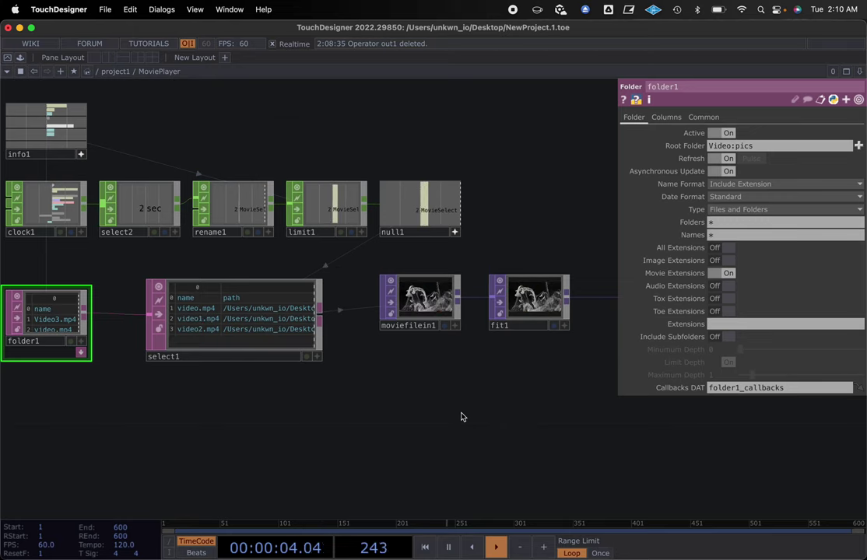
pyautogui.click(67, 156)
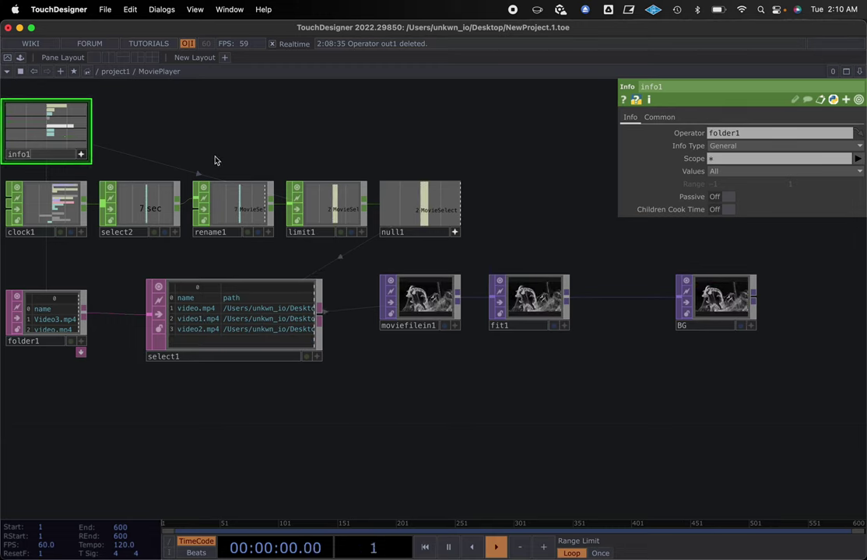
# Step: Inspect limit1's Loop range of 0 to 5 and recentre the network view
pyautogui.click(320, 201)
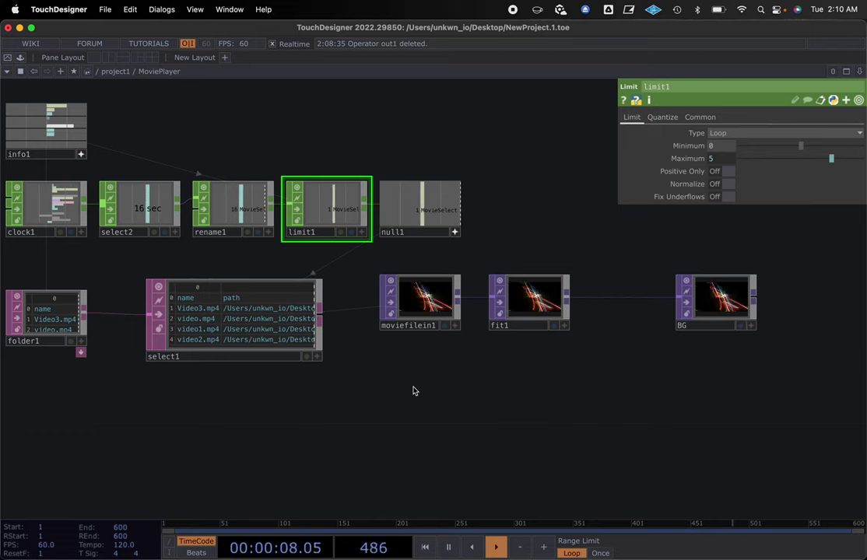
pyautogui.scroll(-2, 414, 389)
pyautogui.scroll(-1, 414, 389)
pyautogui.moveTo(448, 393); pyautogui.dragTo(457, 419)
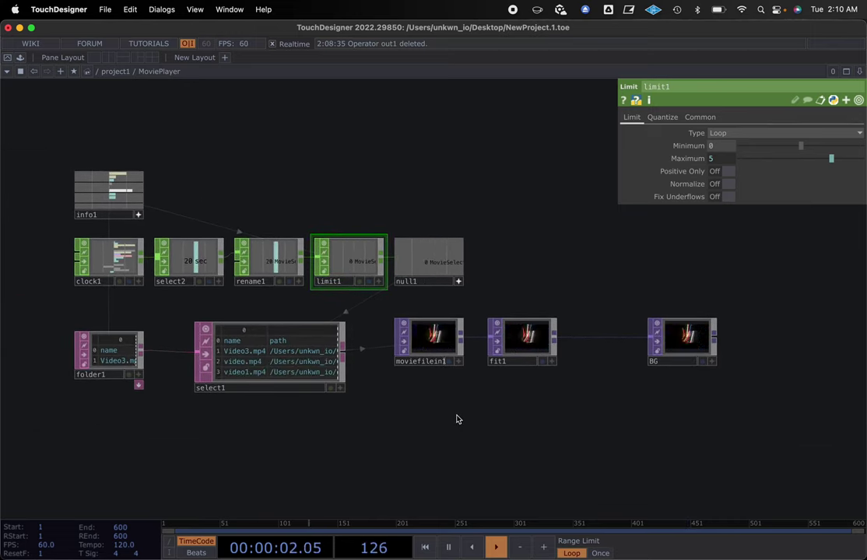